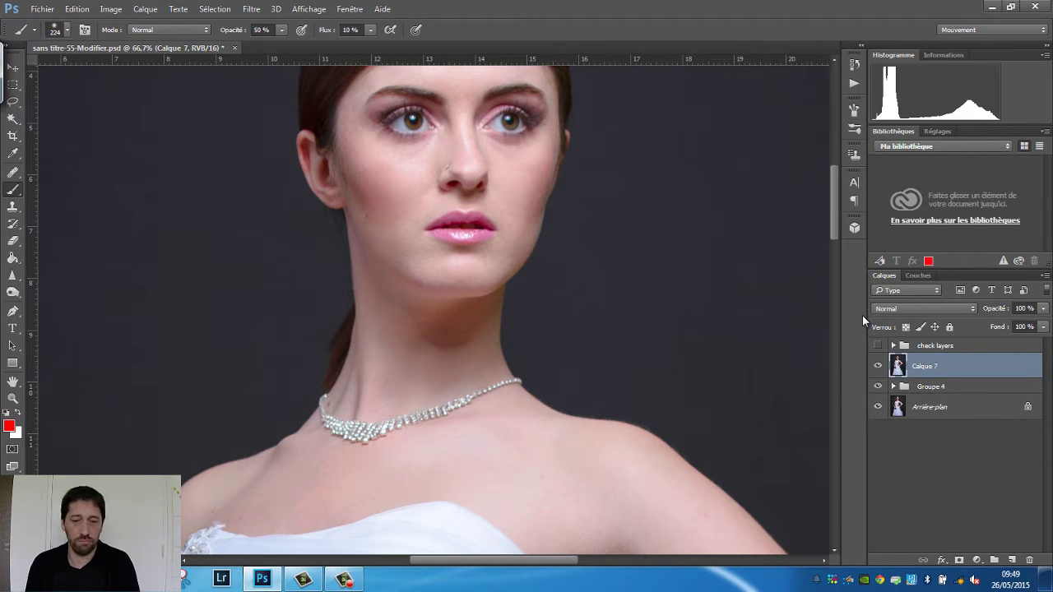
# Duplicate Calque 7 into a copy and make the original Calque 7 active again
pyautogui.press('j')
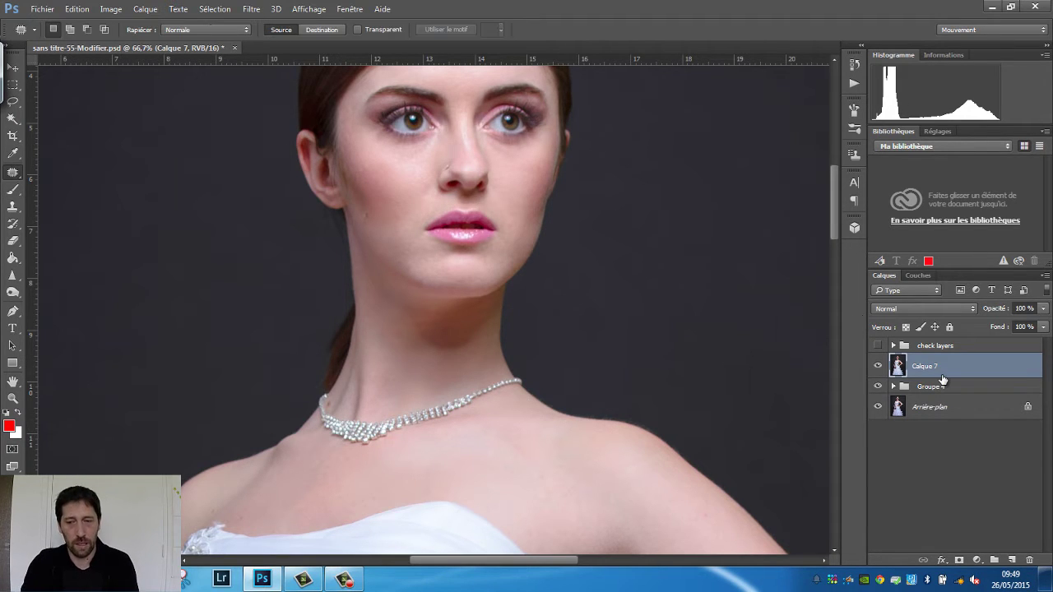
pyautogui.hotkey('ctrl', 'j')
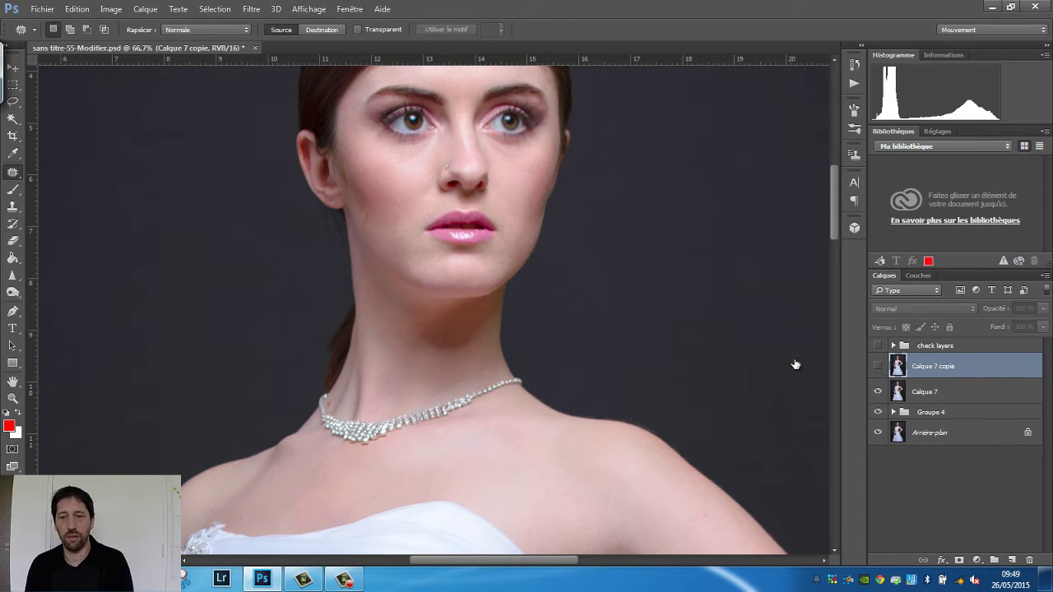
pyautogui.click(938, 394)
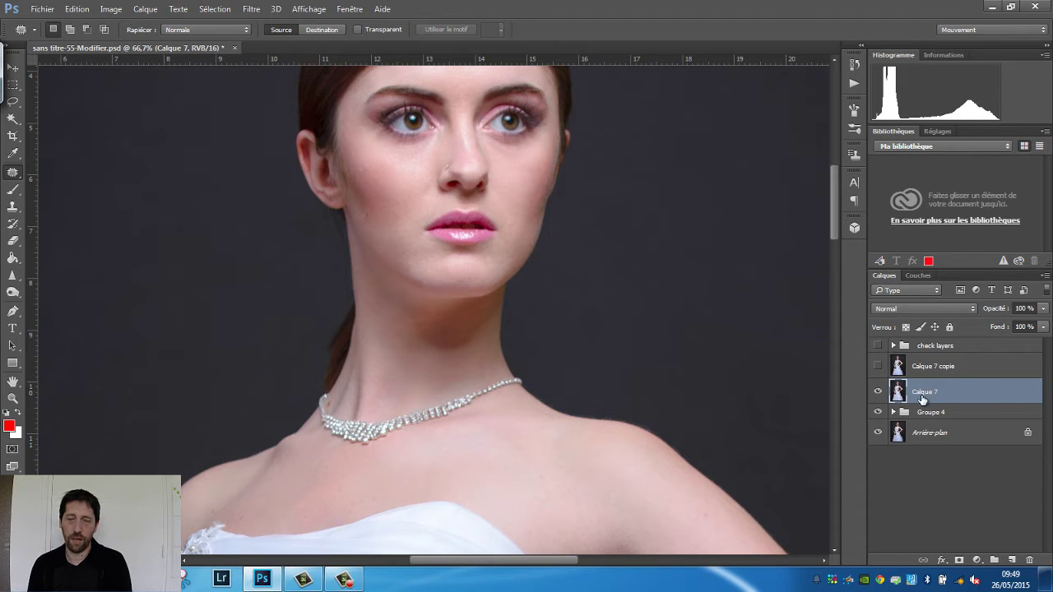
# Apply a 9-pixel Gaussian blur to Calque 7
pyautogui.click(251, 9)
pyautogui.moveTo(258, 192)
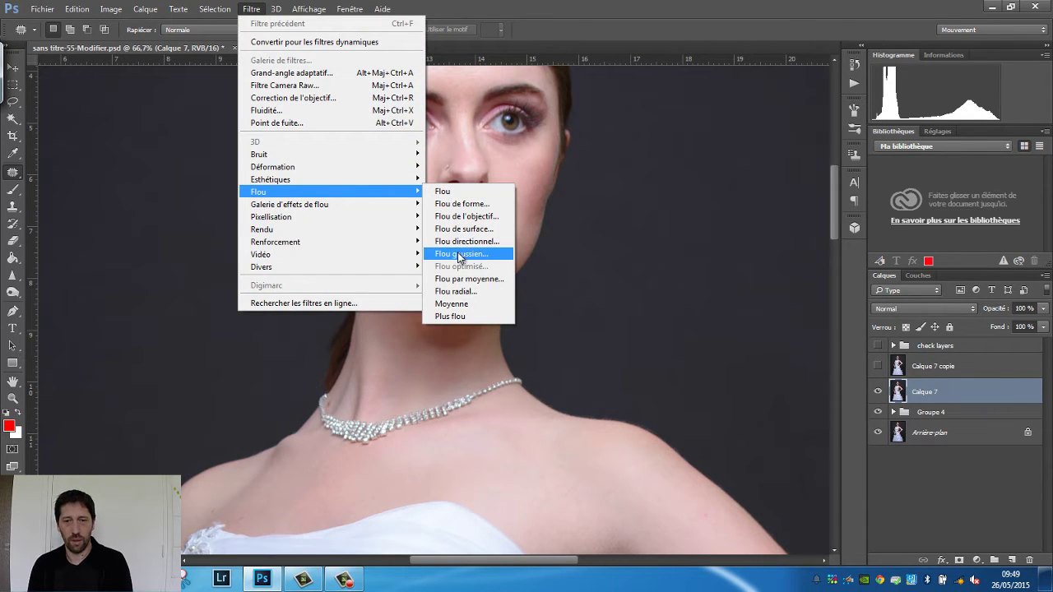
pyautogui.click(460, 253)
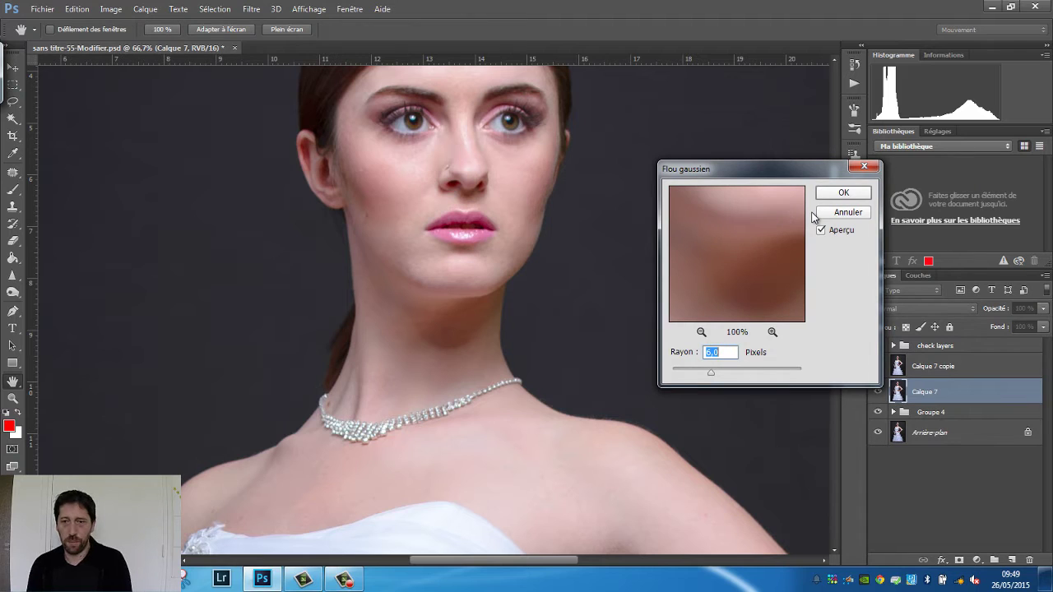
pyautogui.moveTo(752, 258); pyautogui.dragTo(741, 242)
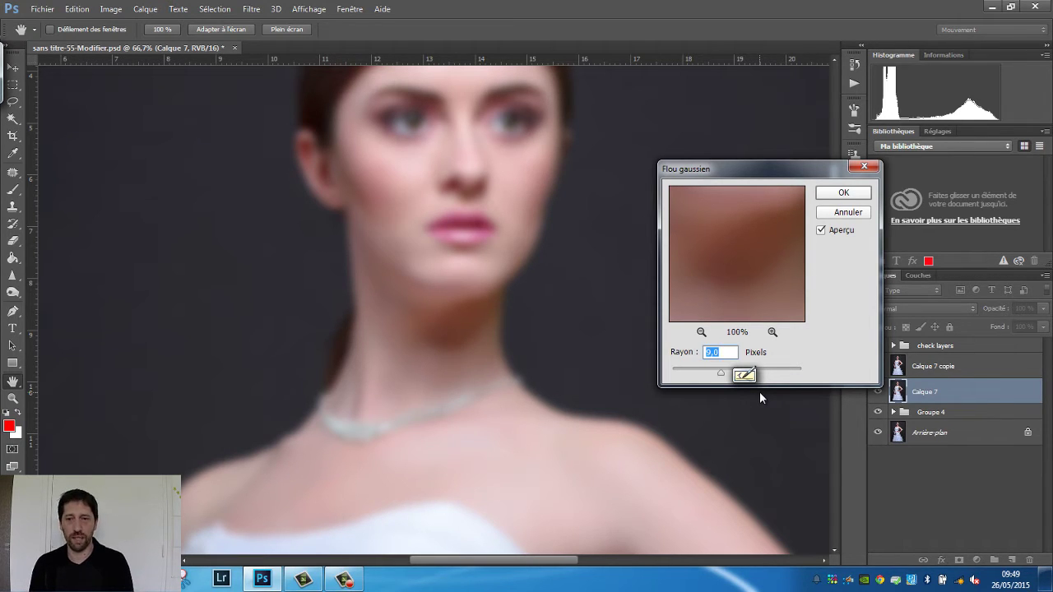
pyautogui.click(841, 195)
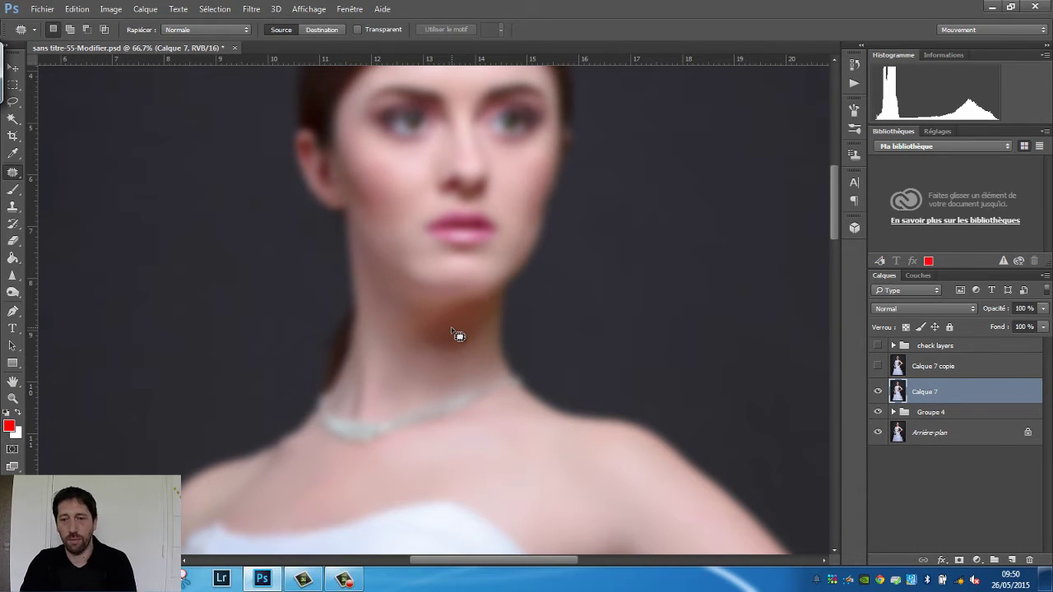
# Show Calque 7 copie and apply inverted Calque 7 by Addition, scale 2, offset 0, in Lumière linéaire
pyautogui.click(887, 370)
pyautogui.click(877, 368)
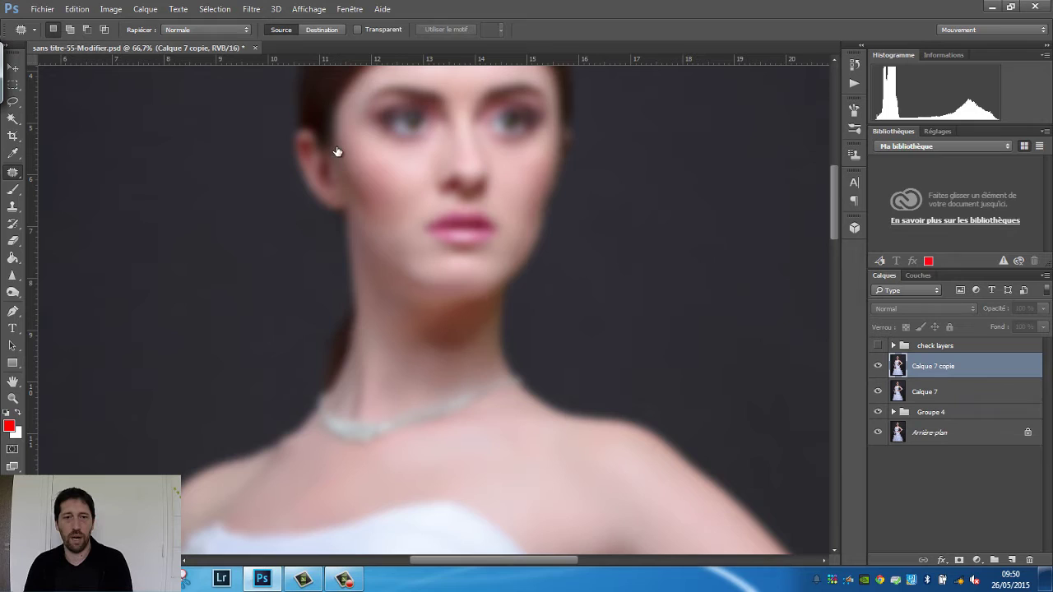
pyautogui.click(111, 9)
pyautogui.click(140, 197)
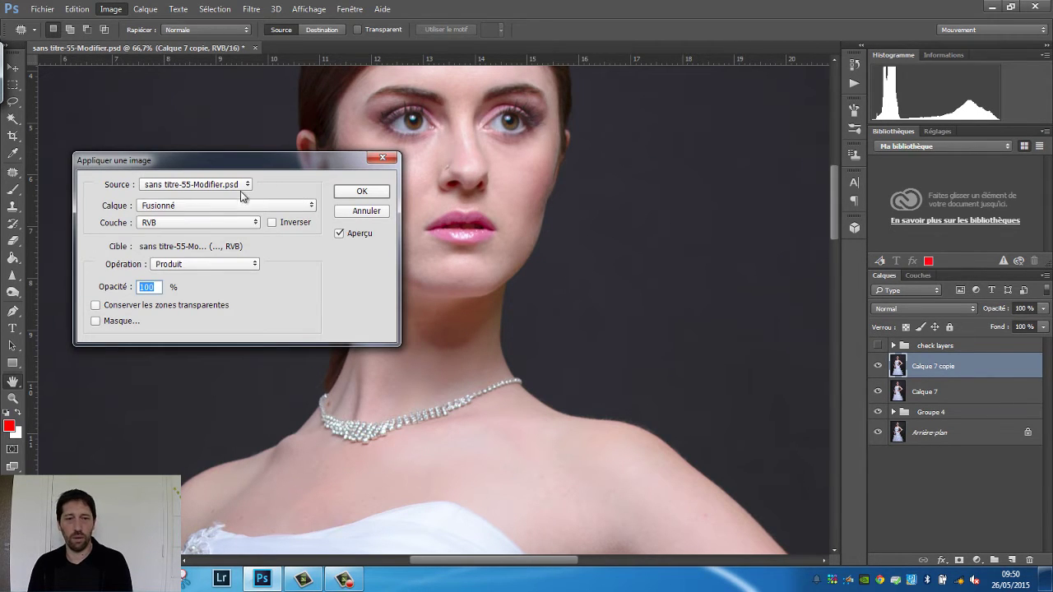
pyautogui.click(226, 215)
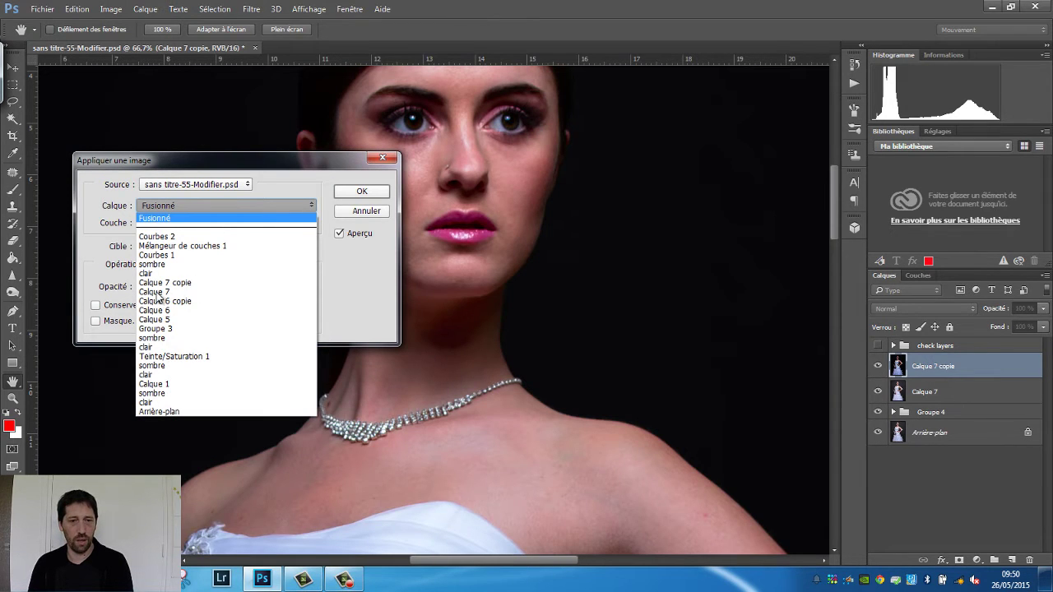
pyautogui.click(158, 292)
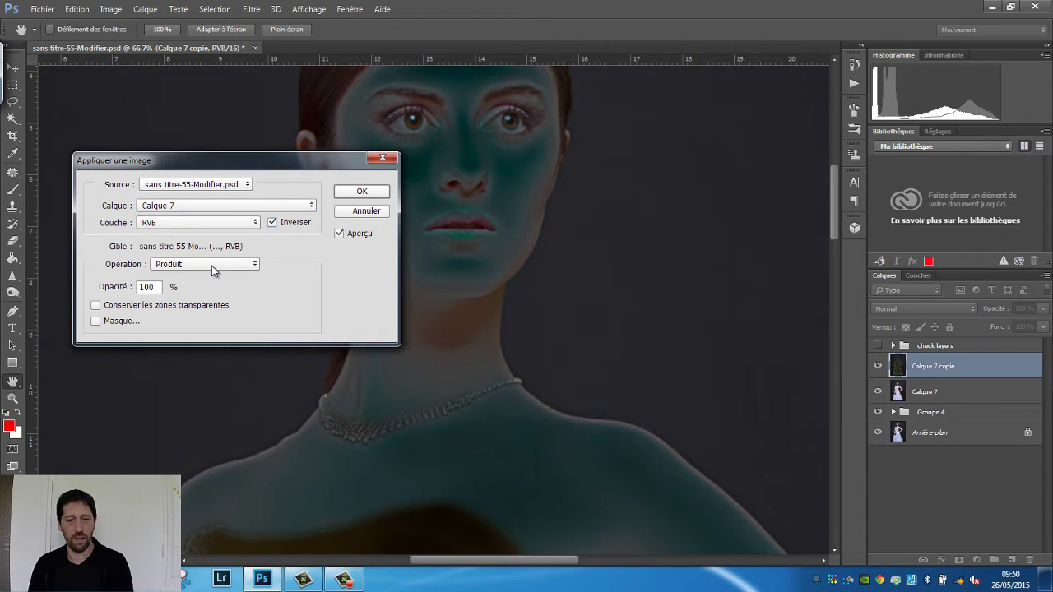
pyautogui.click(211, 264)
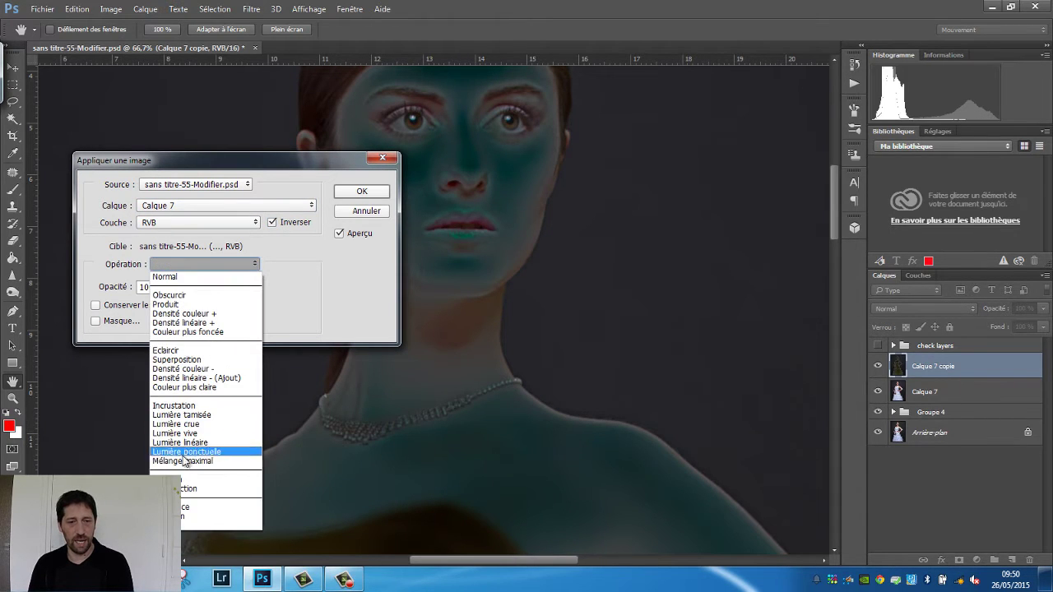
pyautogui.click(185, 482)
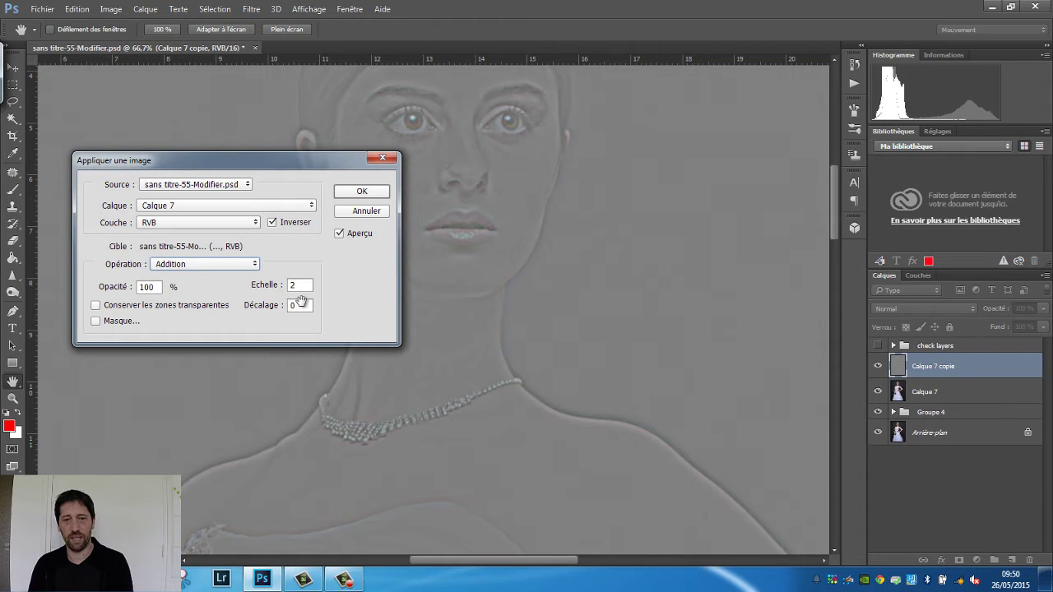
pyautogui.click(362, 192)
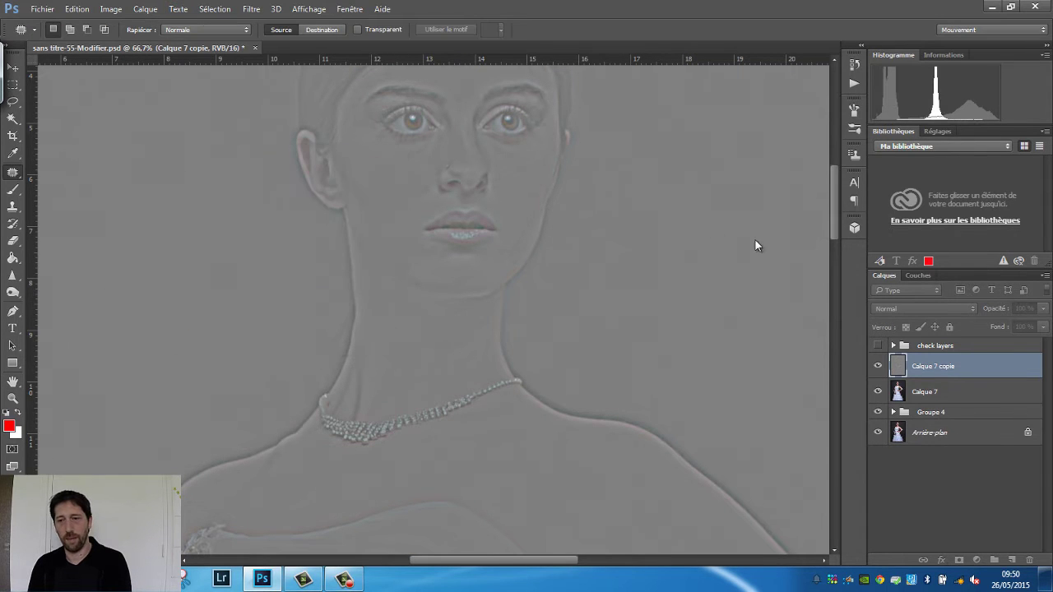
pyautogui.click(917, 310)
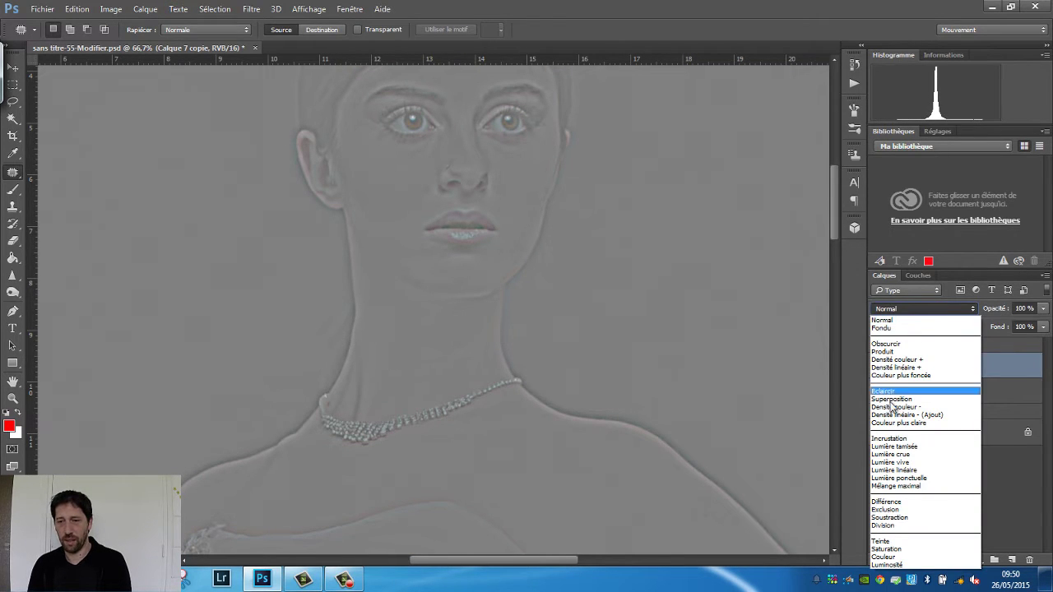
pyautogui.click(894, 471)
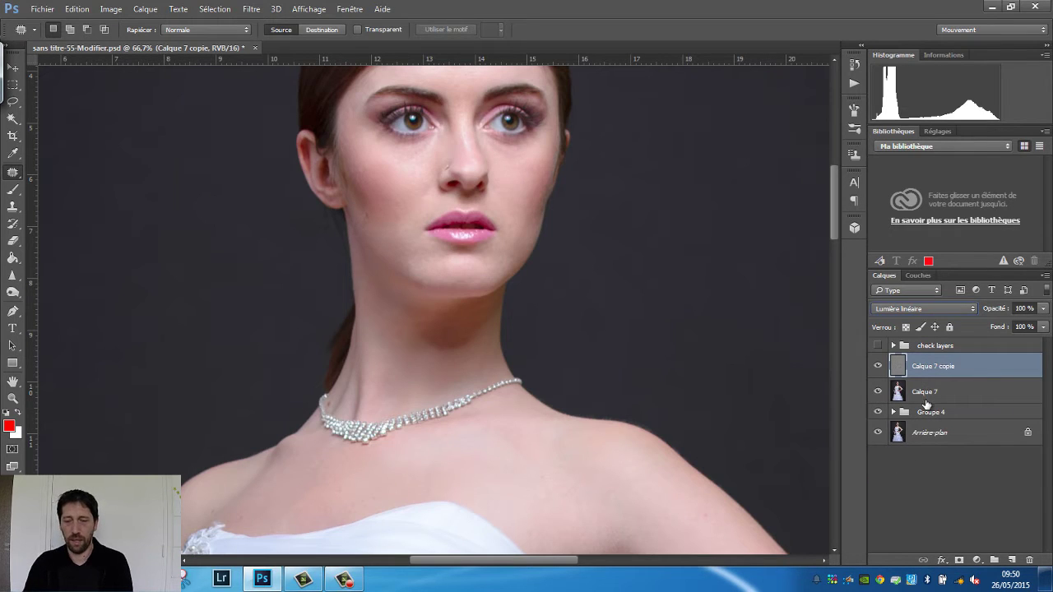
# Group Calque 7 and its copy into Groupe 5, then add Calque 7 copie 2 clipped onto Calque 7
pyautogui.keyDown('shift'); pyautogui.click(972, 395); pyautogui.keyUp('shift')
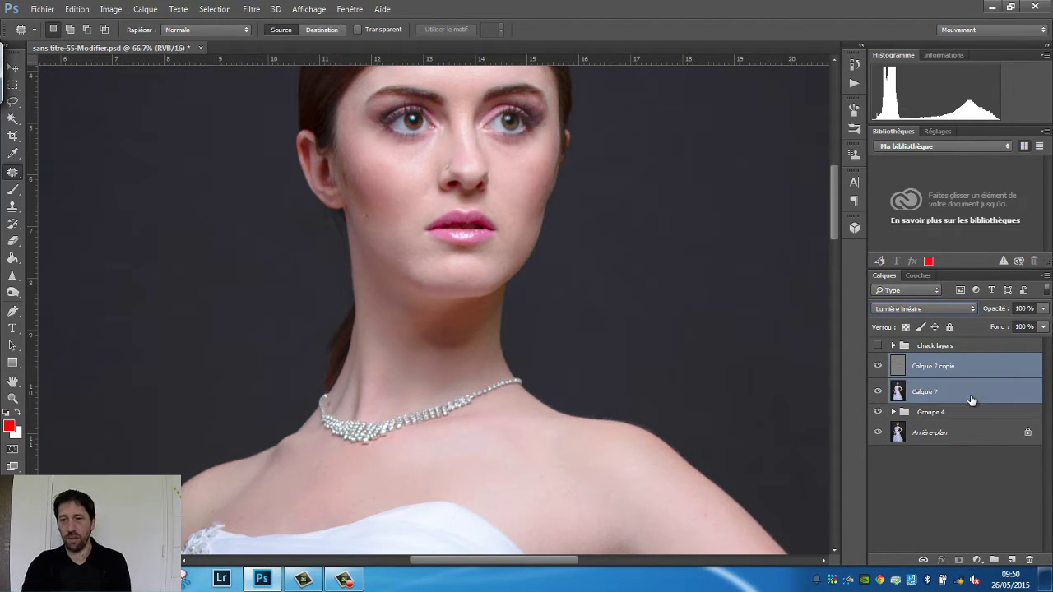
pyautogui.moveTo(985, 392)
pyautogui.mouseDown()
pyautogui.moveTo(1010, 560)
pyautogui.moveTo(994, 559)
pyautogui.mouseUp()
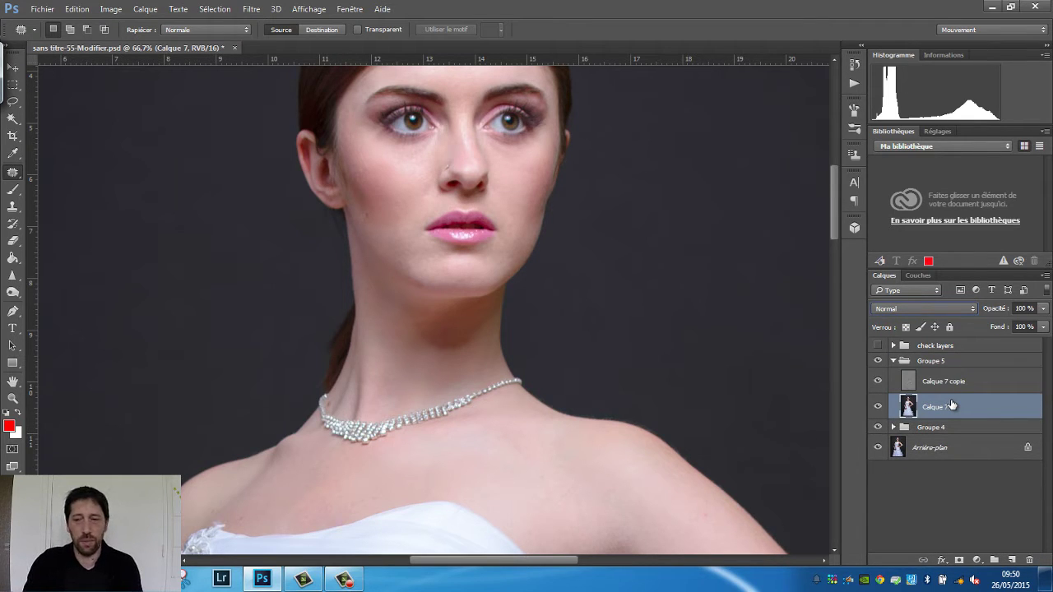
pyautogui.hotkey('ctrl', 'j')
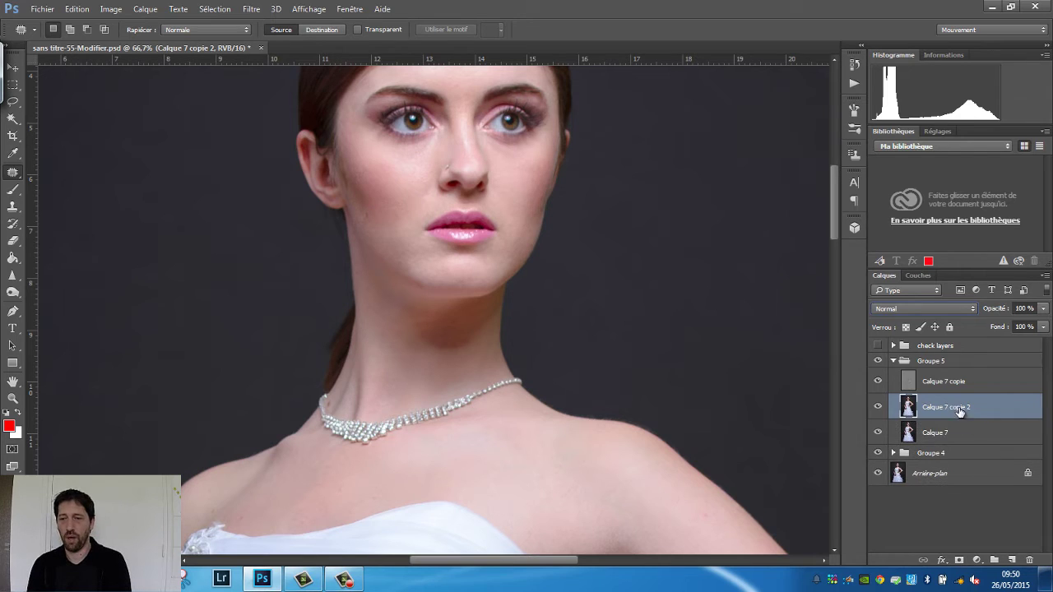
pyautogui.rightClick(953, 410)
pyautogui.click(668, 253)
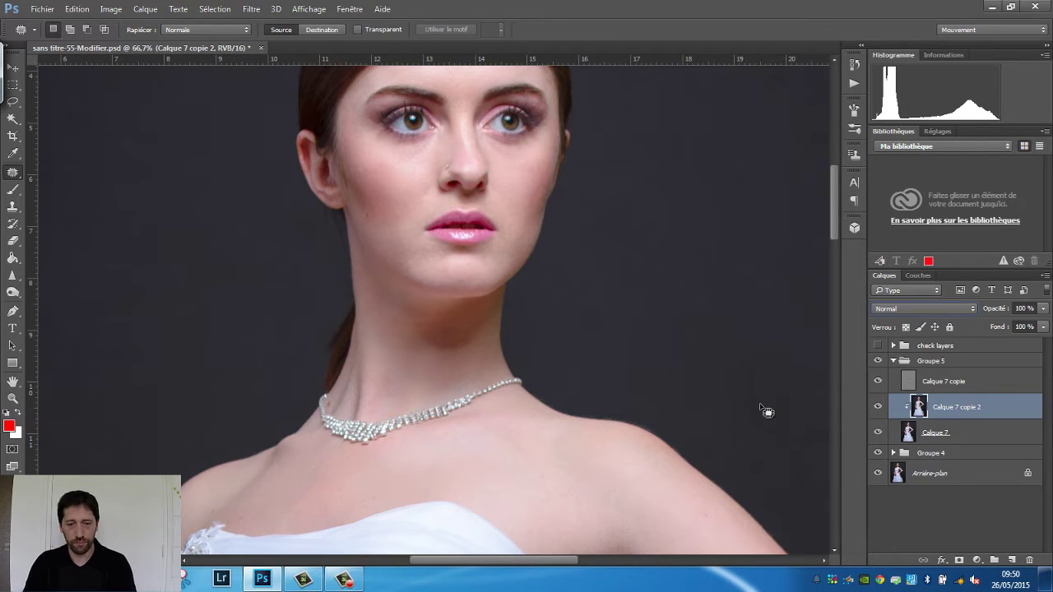
pyautogui.hotkey('ctrl', '+')
pyautogui.scroll(2, 764, 412)
pyautogui.scroll(3, 764, 411)
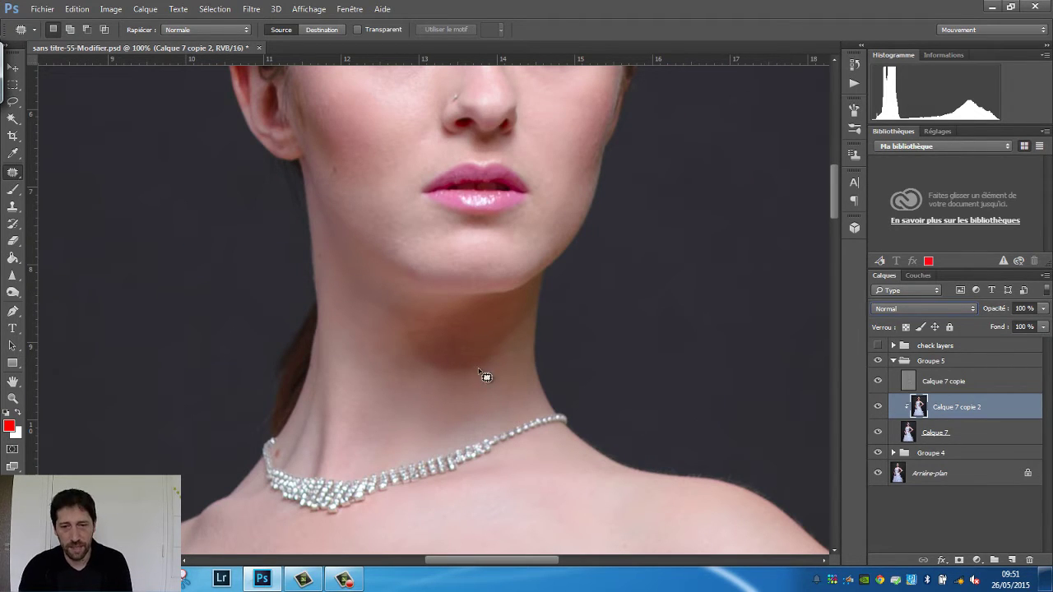
pyautogui.moveTo(481, 376); pyautogui.dragTo(429, 362)
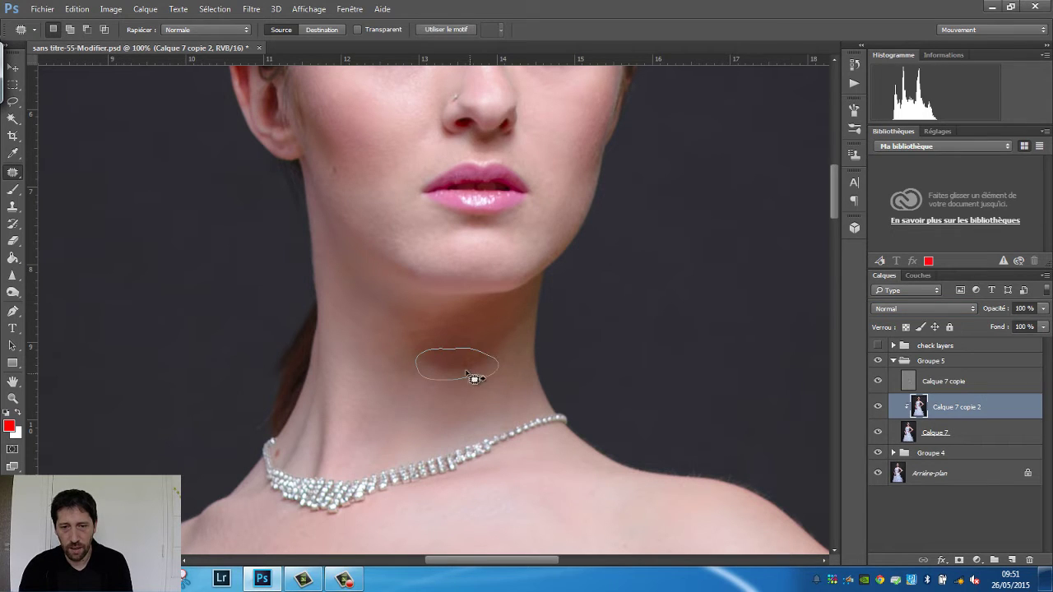
pyautogui.moveTo(494, 362); pyautogui.dragTo(475, 376)
pyautogui.hotkey('ctrl', 'd')
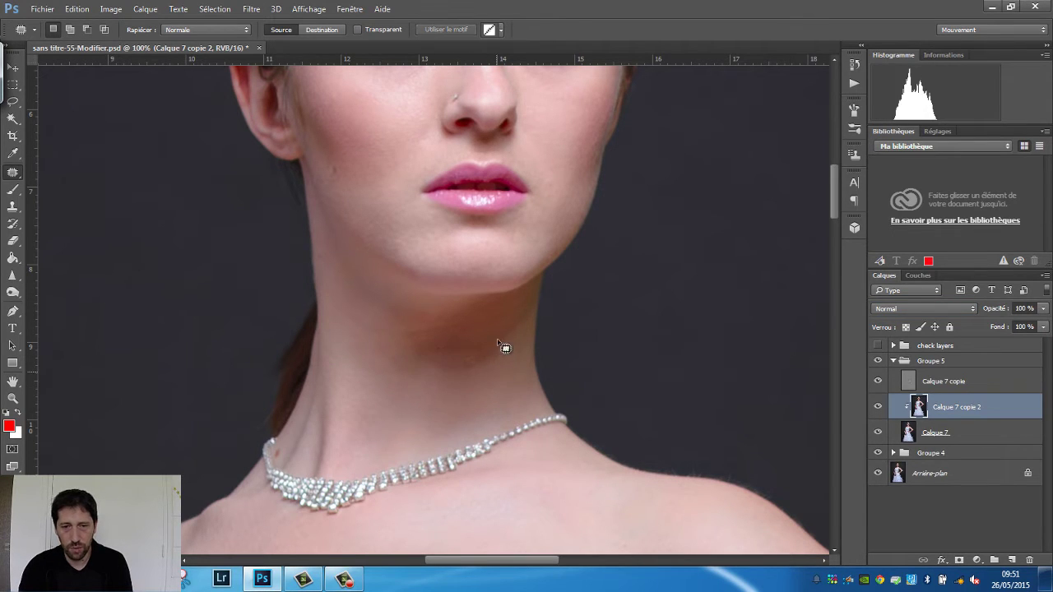
pyautogui.moveTo(483, 338)
pyautogui.mouseDown()
pyautogui.moveTo(494, 358)
pyautogui.moveTo(463, 365)
pyautogui.moveTo(482, 381)
pyautogui.moveTo(478, 357)
pyautogui.moveTo(440, 352)
pyautogui.mouseUp()
pyautogui.hotkey('ctrl', 'd')
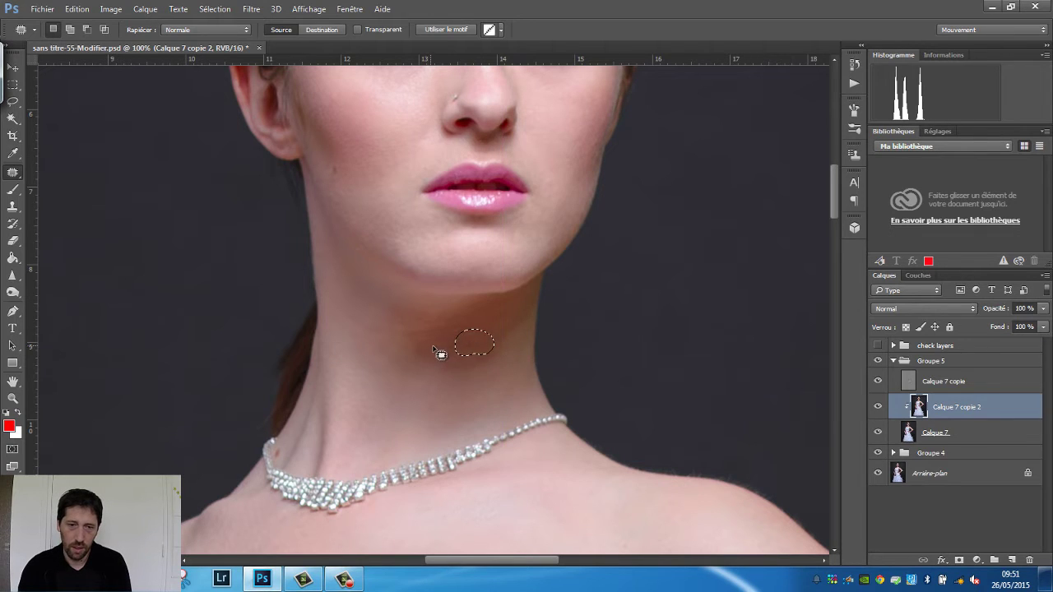
pyautogui.moveTo(429, 313)
pyautogui.mouseDown()
pyautogui.moveTo(415, 308)
pyautogui.moveTo(395, 400)
pyautogui.mouseUp()
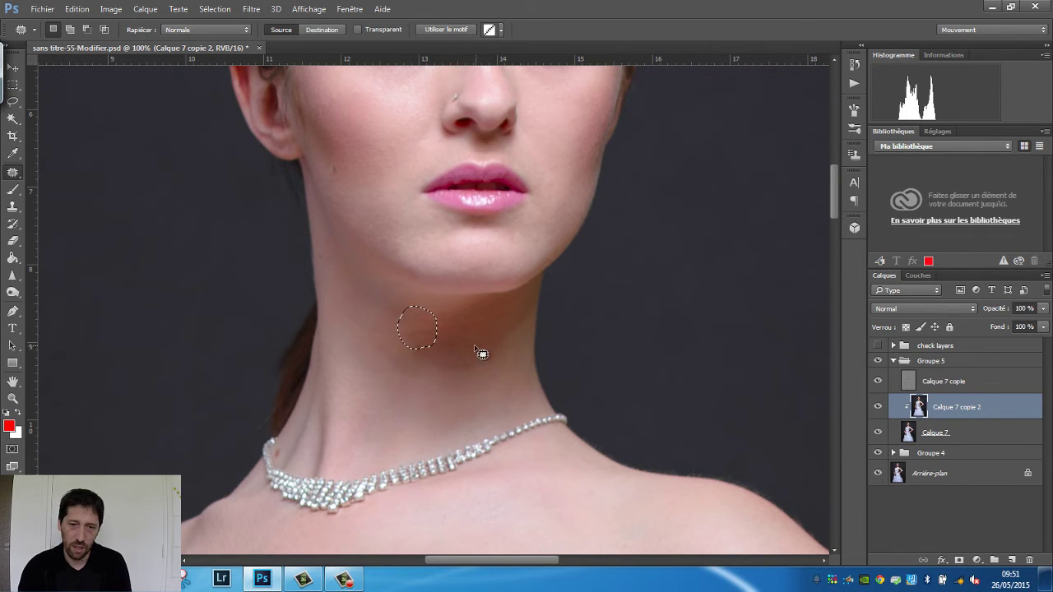
pyautogui.hotkey('ctrl', 'd')
pyautogui.moveTo(469, 335); pyautogui.dragTo(454, 411)
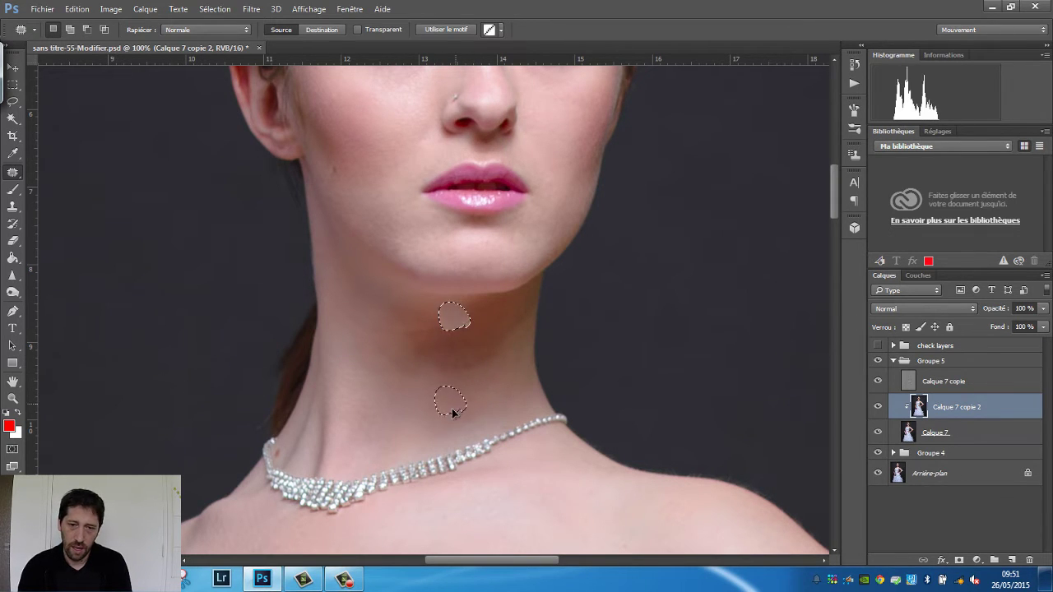
pyautogui.hotkey('ctrl', 'd')
pyautogui.moveTo(457, 328)
pyautogui.mouseDown()
pyautogui.moveTo(483, 321)
pyautogui.moveTo(465, 334)
pyautogui.moveTo(482, 406)
pyautogui.mouseUp()
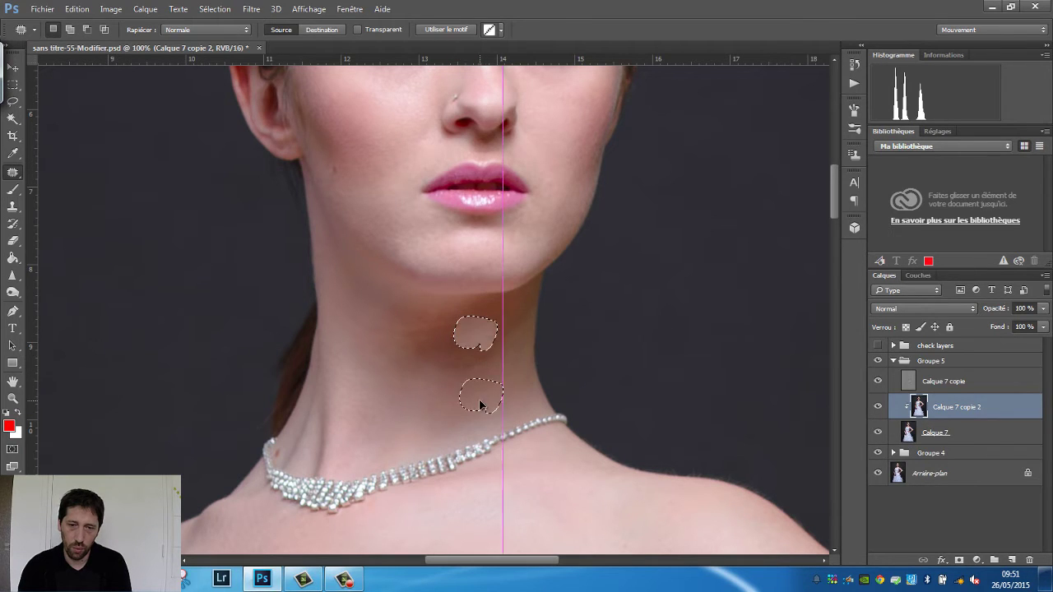
pyautogui.hotkey('ctrl', 'd')
pyautogui.moveTo(428, 318)
pyautogui.mouseDown()
pyautogui.moveTo(458, 338)
pyautogui.moveTo(418, 362)
pyautogui.moveTo(384, 343)
pyautogui.moveTo(406, 346)
pyautogui.moveTo(376, 313)
pyautogui.mouseUp()
pyautogui.hotkey('ctrl', 'd')
pyautogui.moveTo(491, 335); pyautogui.dragTo(533, 387)
pyautogui.hotkey('ctrl', 'd')
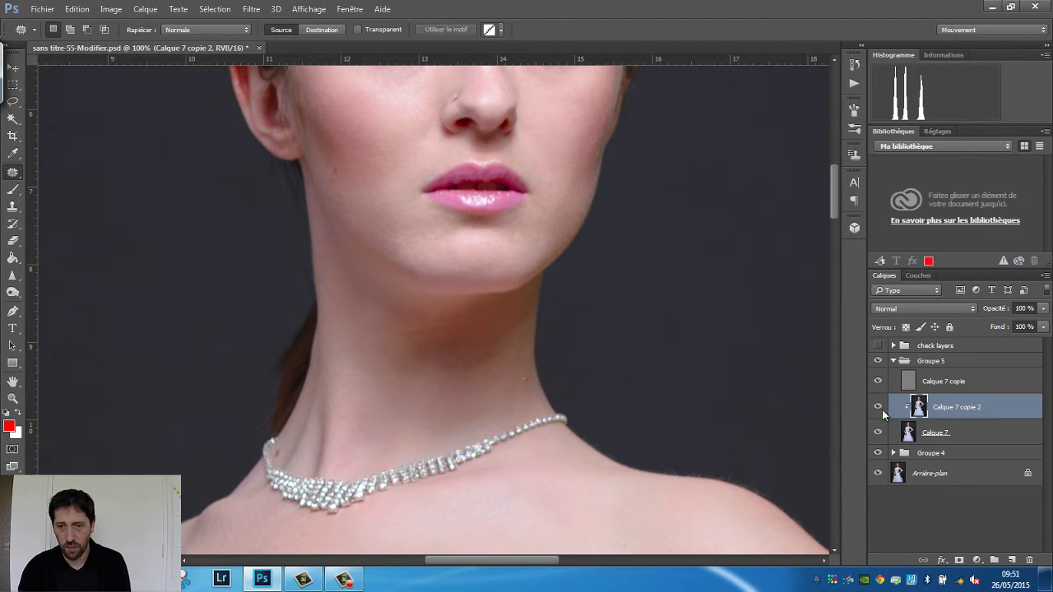
pyautogui.click(878, 407)
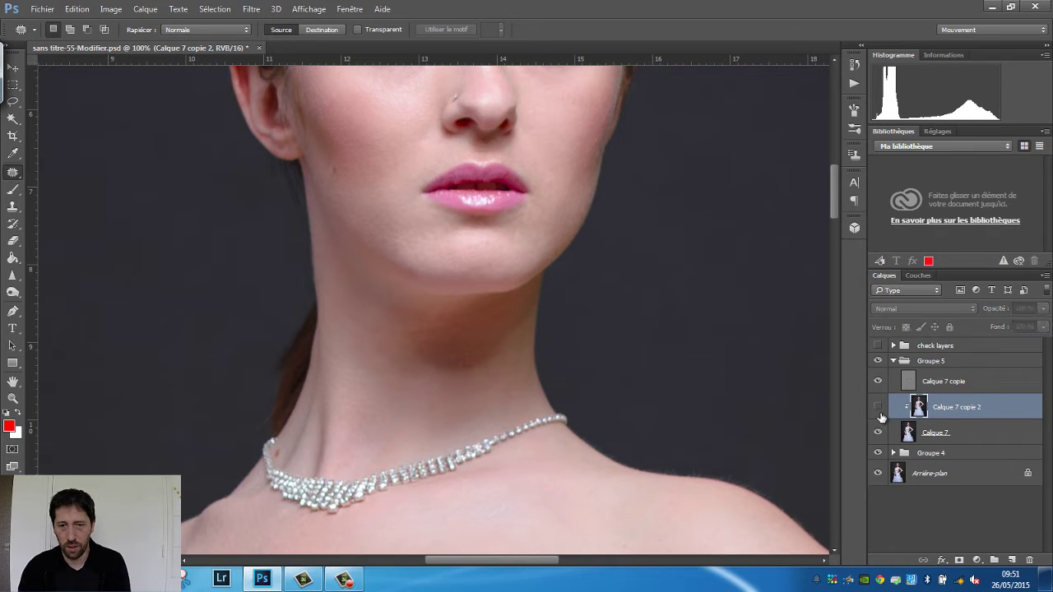
pyautogui.click(878, 407)
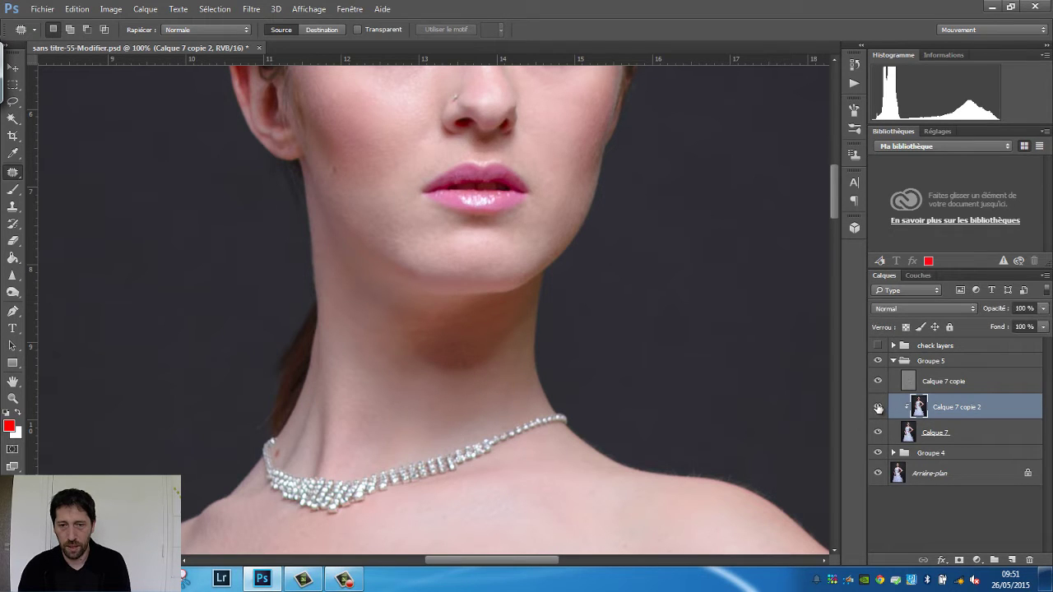
pyautogui.click(878, 407)
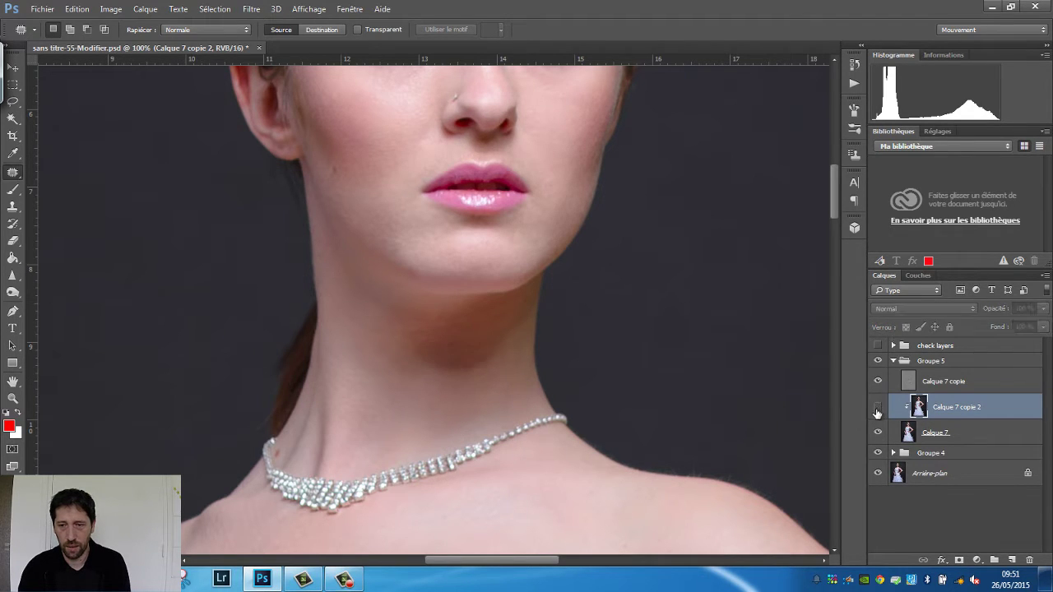
# Hide Calque 7 copie and patch three blotchy neck areas on Calque 7 copie 2
pyautogui.click(878, 408)
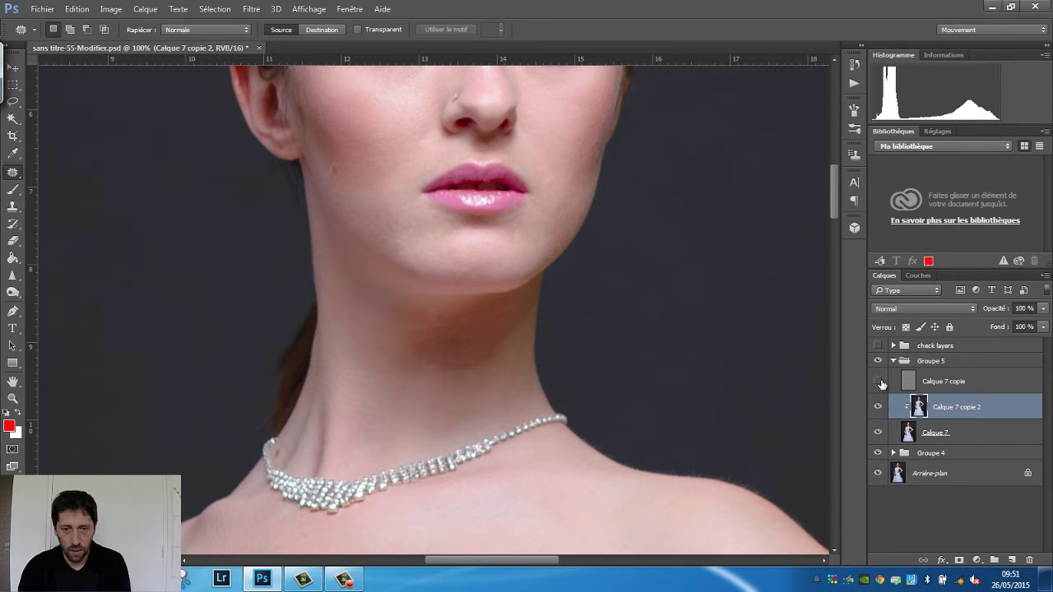
pyautogui.click(878, 381)
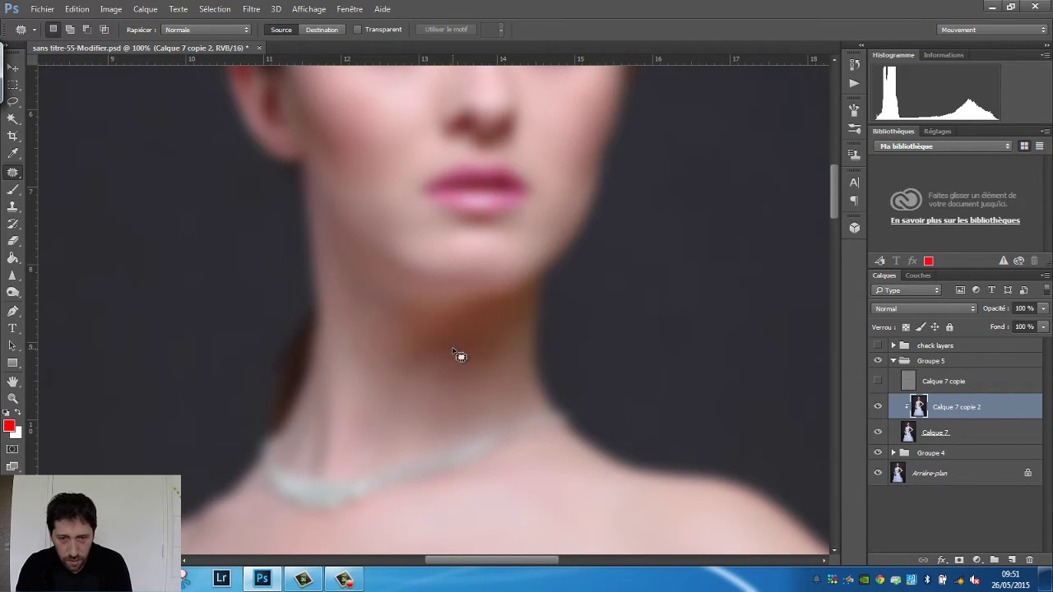
pyautogui.moveTo(447, 362)
pyautogui.mouseDown()
pyautogui.moveTo(461, 352)
pyautogui.moveTo(476, 387)
pyautogui.mouseUp()
pyautogui.moveTo(486, 350)
pyautogui.mouseDown()
pyautogui.moveTo(494, 343)
pyautogui.moveTo(494, 387)
pyautogui.mouseUp()
pyautogui.moveTo(440, 346); pyautogui.dragTo(455, 391)
pyautogui.hotkey('ctrl', 'd')
# Patch two more uneven neck spots, then show Calque 7 copie again
pyautogui.moveTo(412, 364)
pyautogui.mouseDown()
pyautogui.moveTo(430, 359)
pyautogui.moveTo(435, 393)
pyautogui.mouseUp()
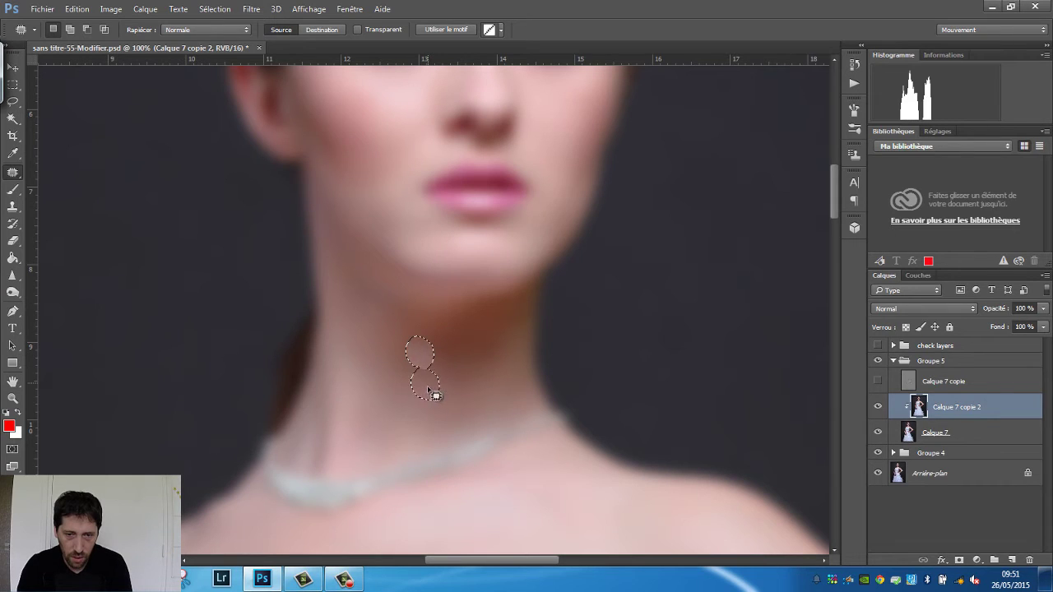
pyautogui.hotkey('ctrl', 'd')
pyautogui.moveTo(471, 345); pyautogui.dragTo(470, 387)
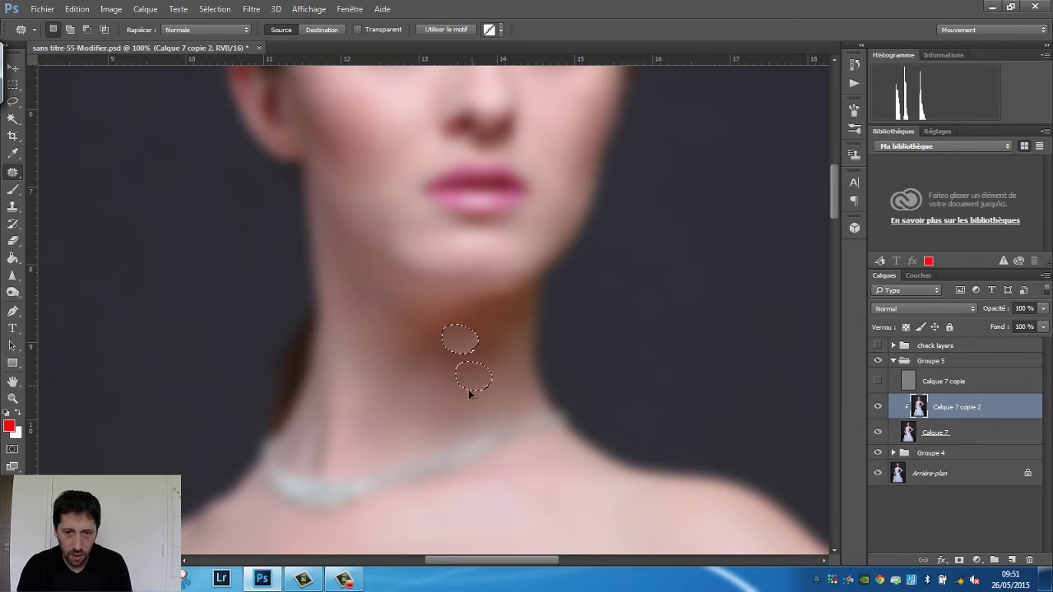
pyautogui.hotkey('ctrl', 'd')
pyautogui.click(878, 381)
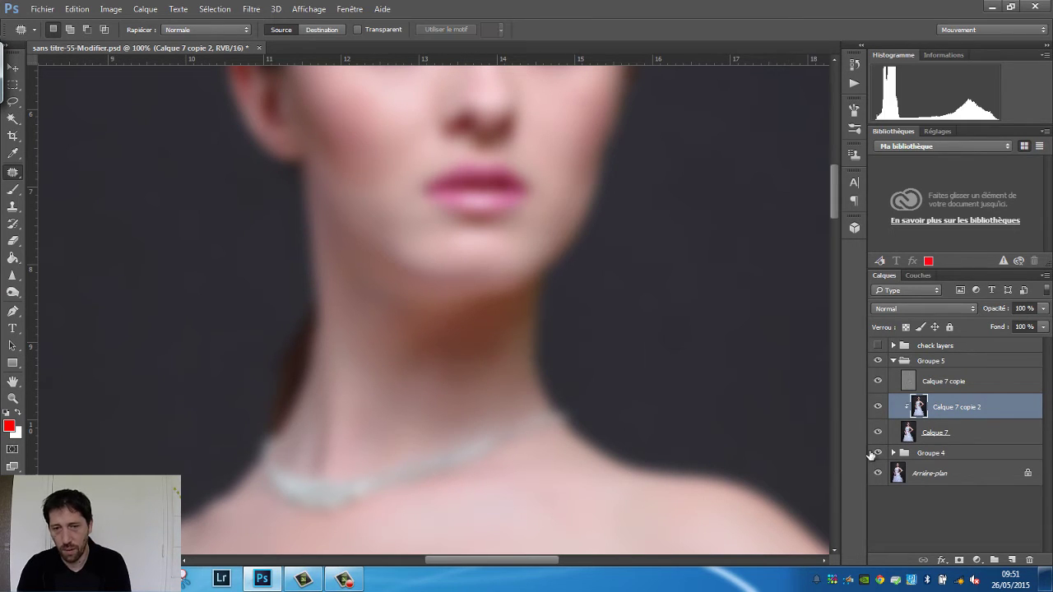
pyautogui.click(877, 408)
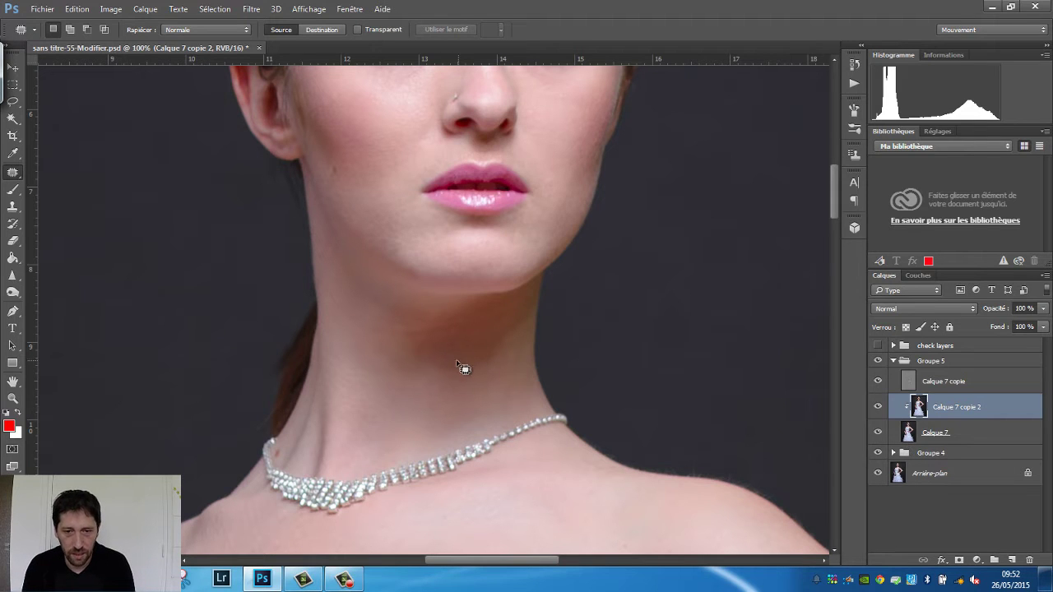
# At 200% zoom, duplicate the blurred layer as Calque 7 copie 3 and clip it onto Calque 7
pyautogui.hotkey('ctrl', '+')
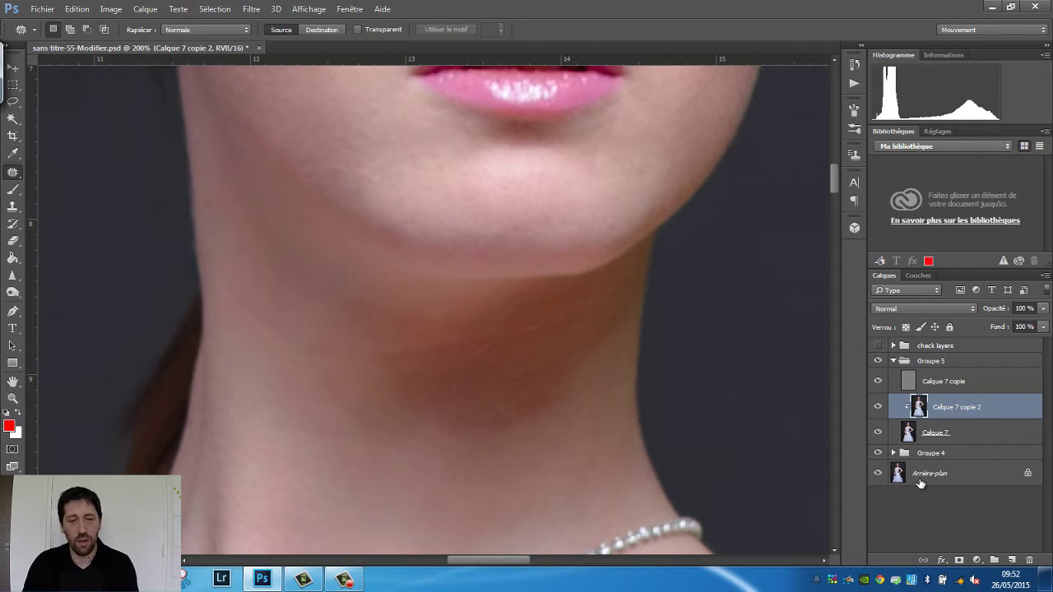
pyautogui.hotkey('ctrl', 'j')
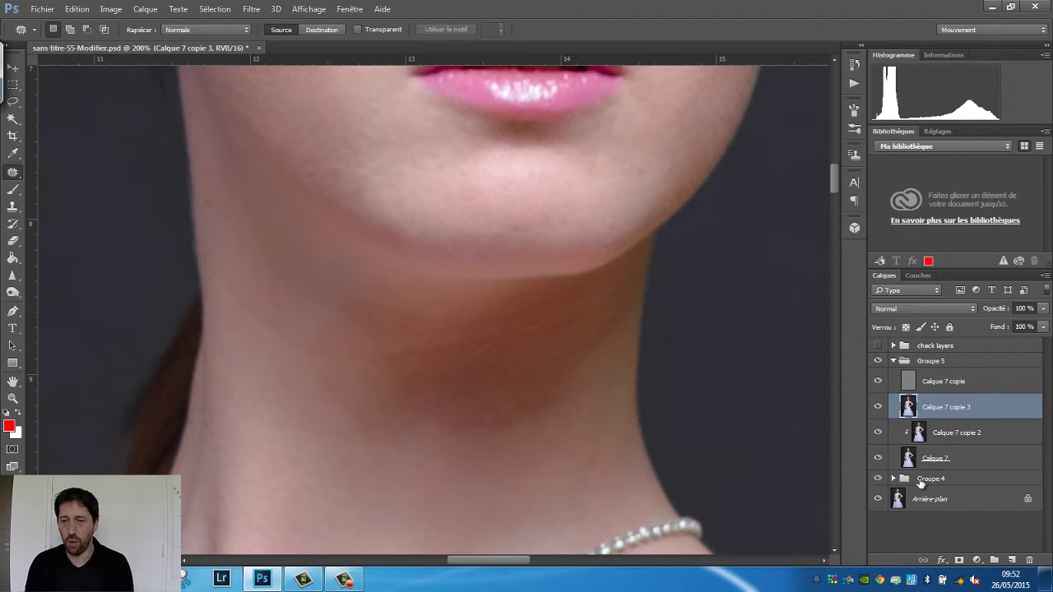
pyautogui.rightClick(941, 415)
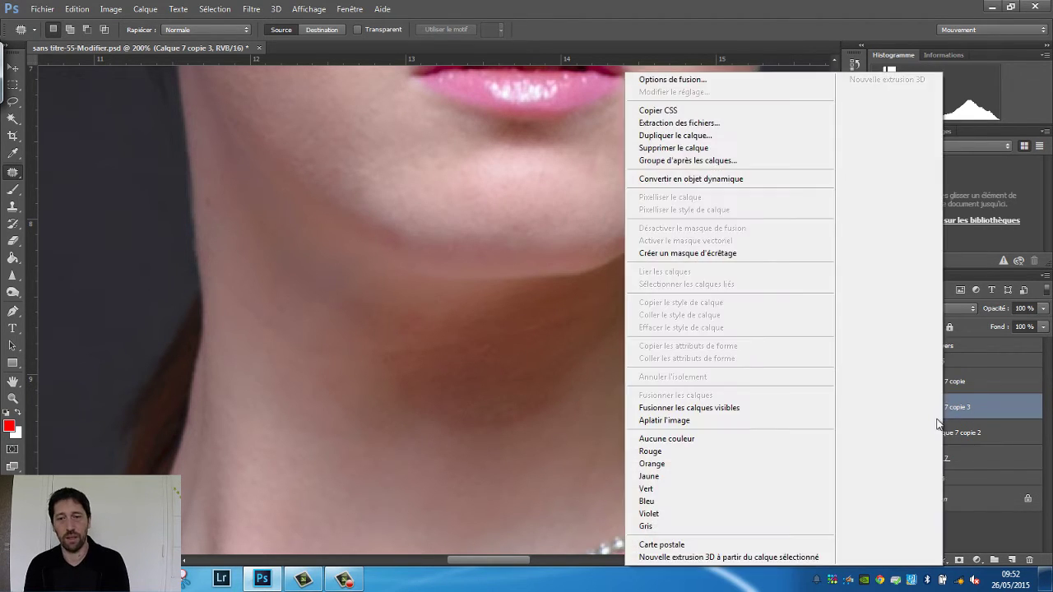
pyautogui.click(704, 254)
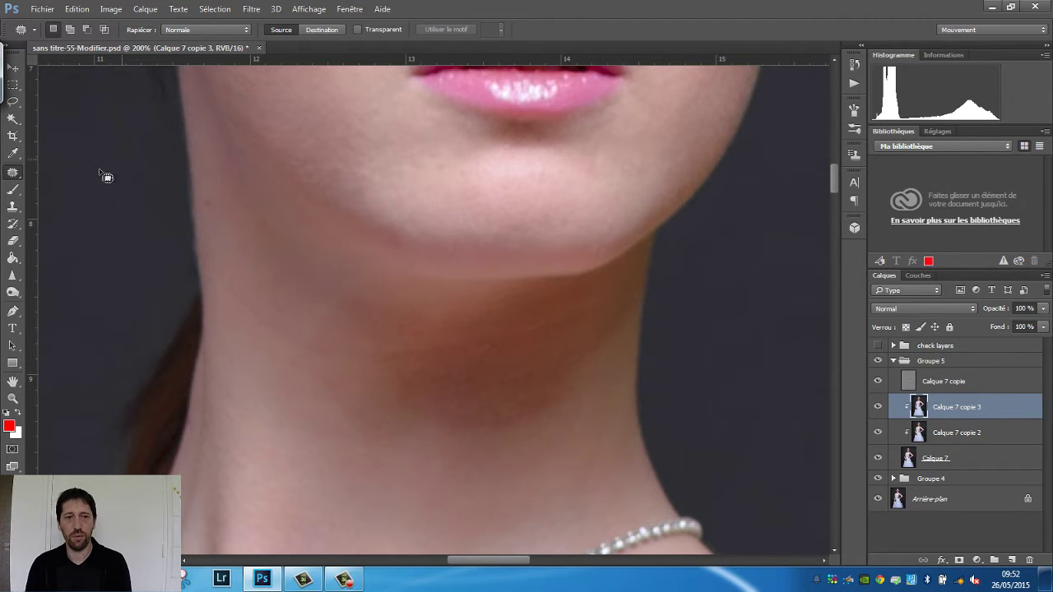
pyautogui.click(13, 190)
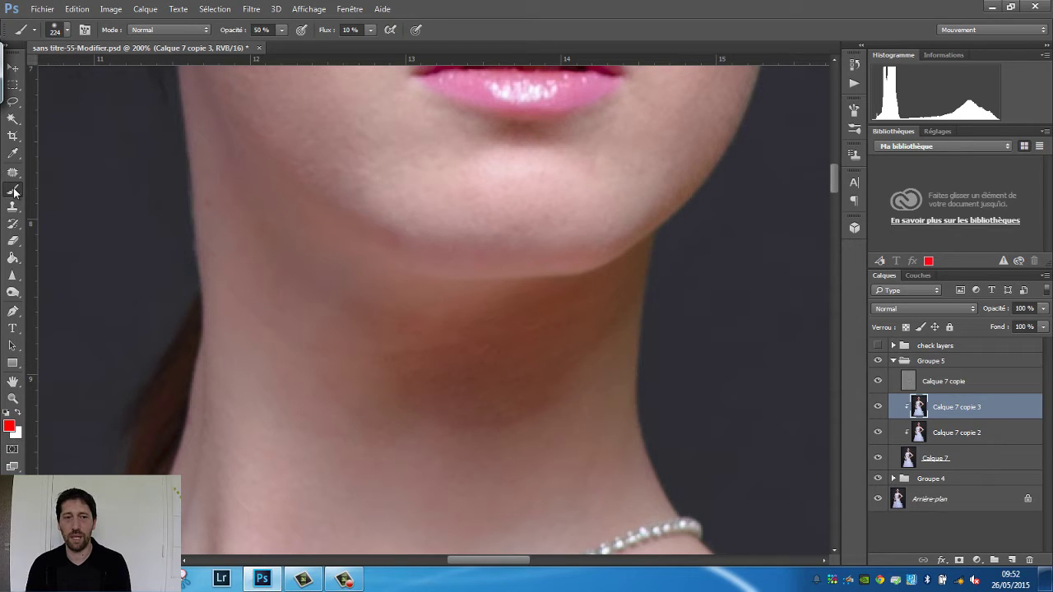
# Switch to the mixer brush sized 101 px with 15% flow
pyautogui.rightClick(14, 192)
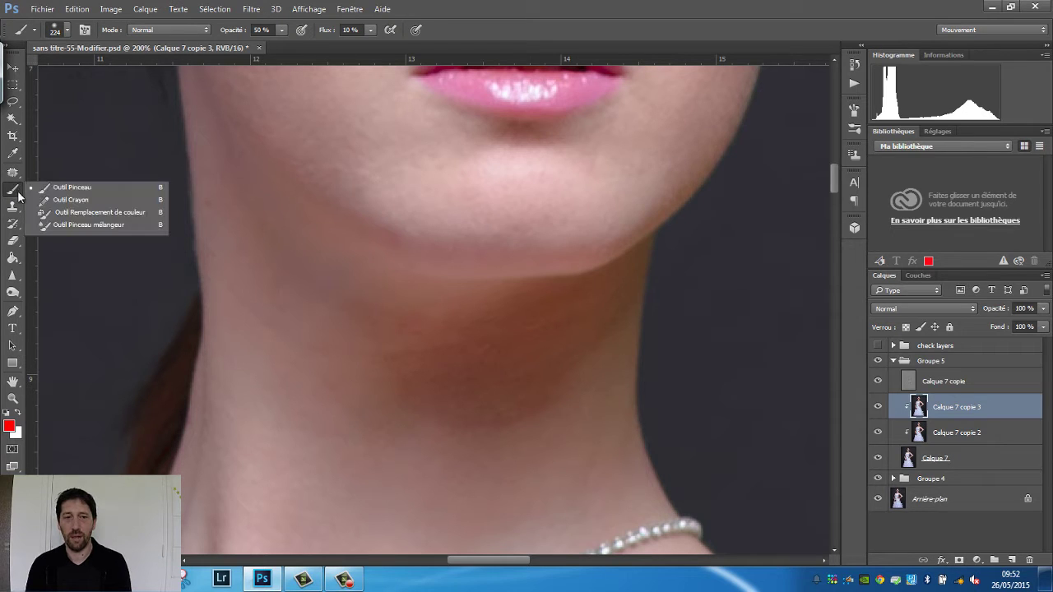
pyautogui.click(81, 225)
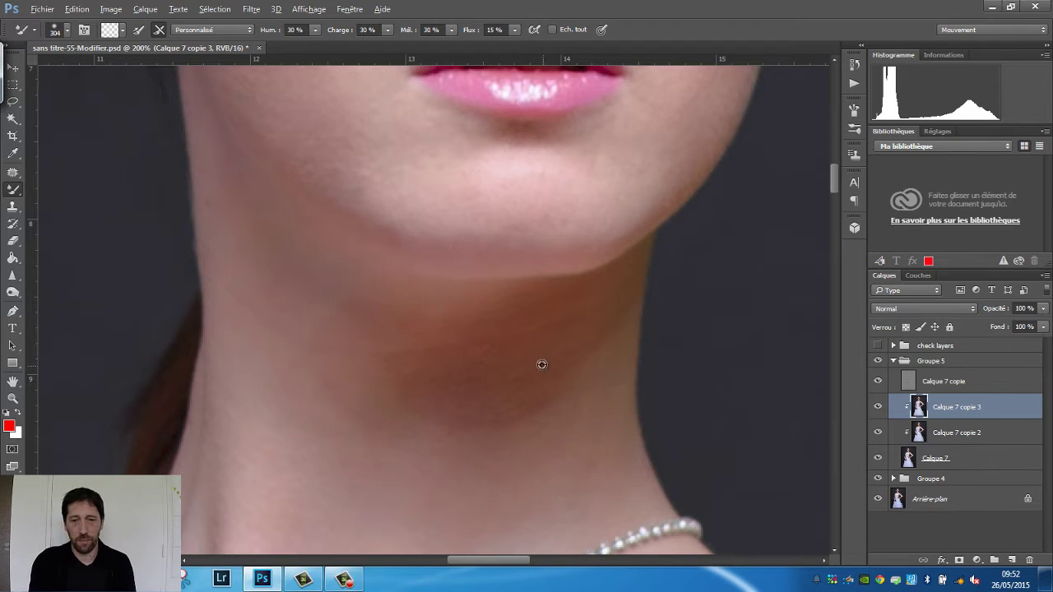
pyautogui.moveTo(542, 364); pyautogui.dragTo(363, 309)
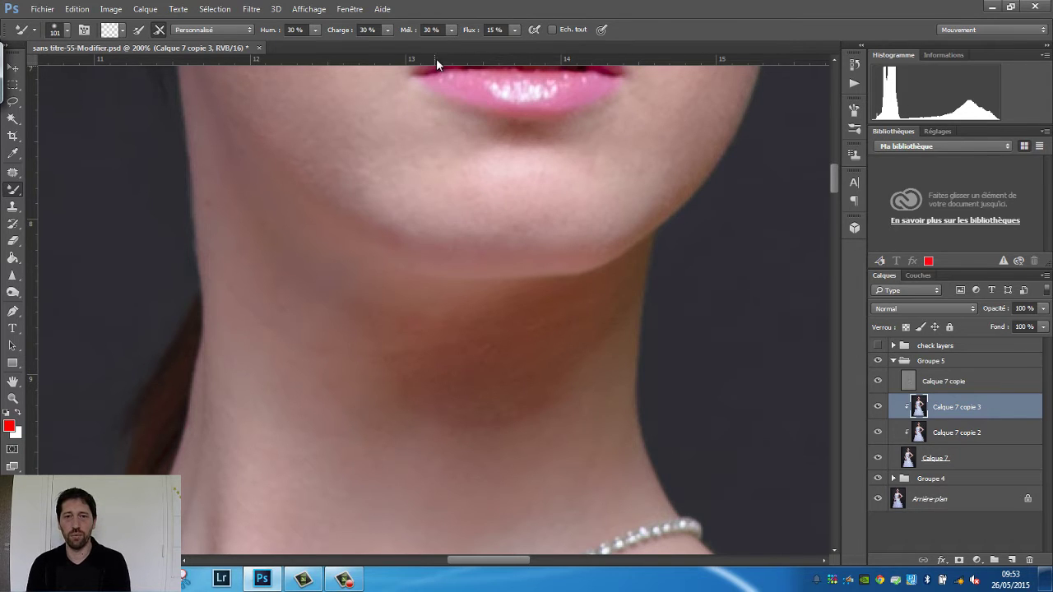
pyautogui.moveTo(470, 36); pyautogui.dragTo(472, 34)
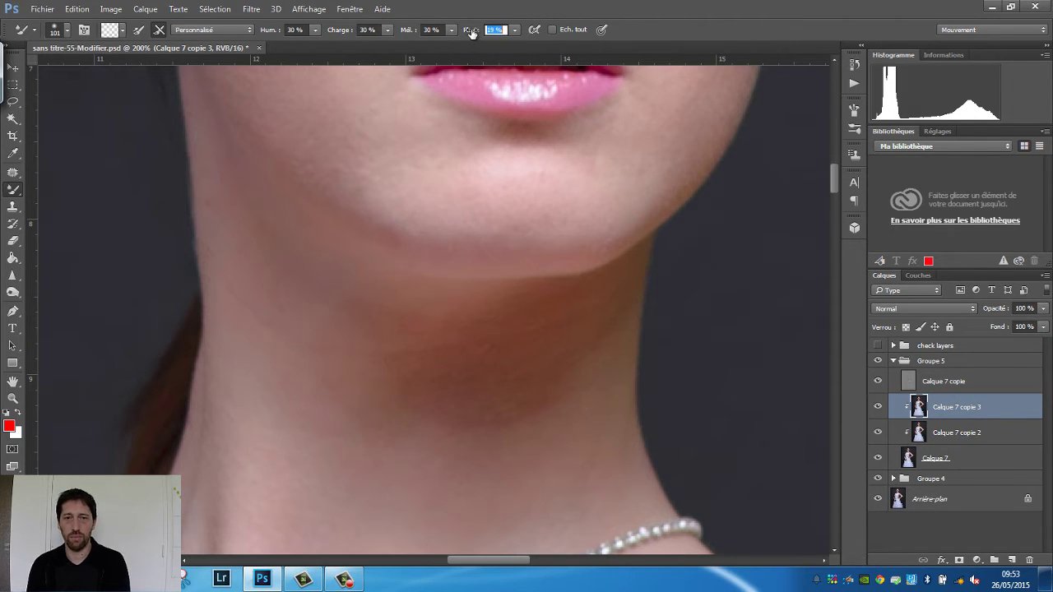
pyautogui.moveTo(469, 33); pyautogui.dragTo(466, 33)
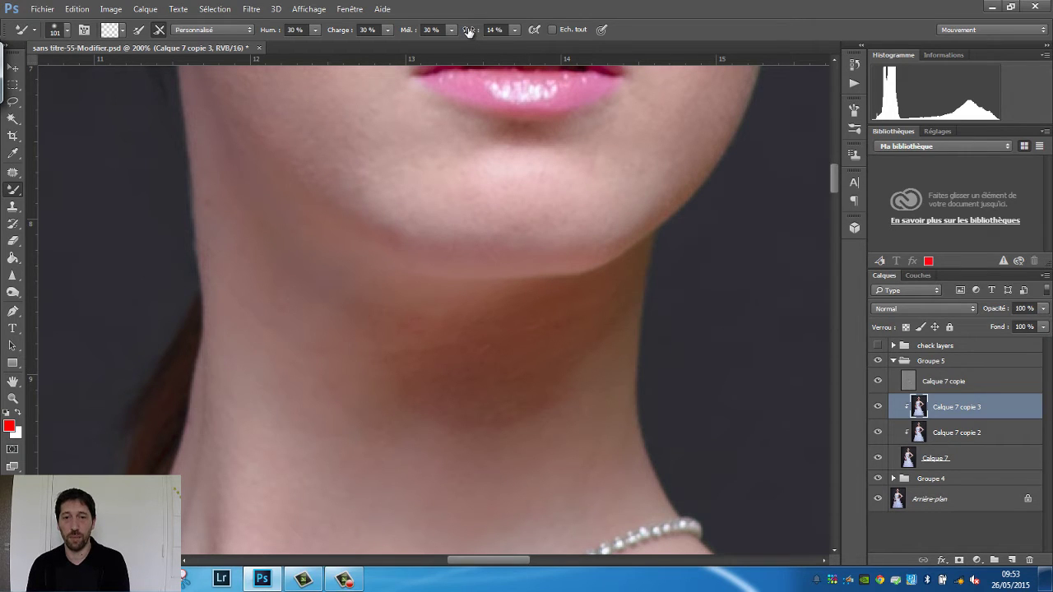
pyautogui.moveTo(468, 31); pyautogui.dragTo(469, 31)
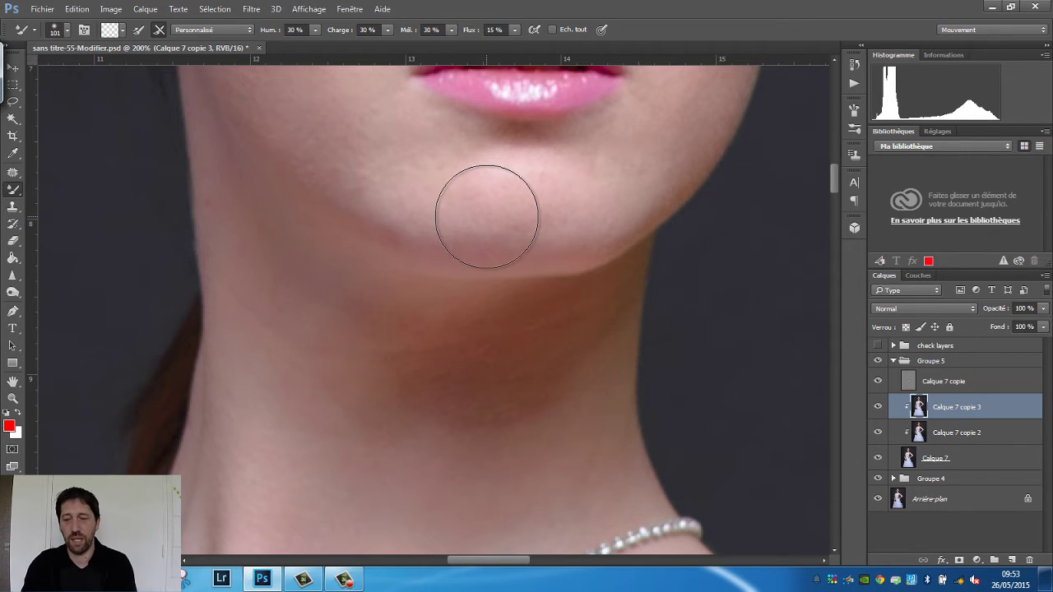
pyautogui.hotkey('ctrl', '-')
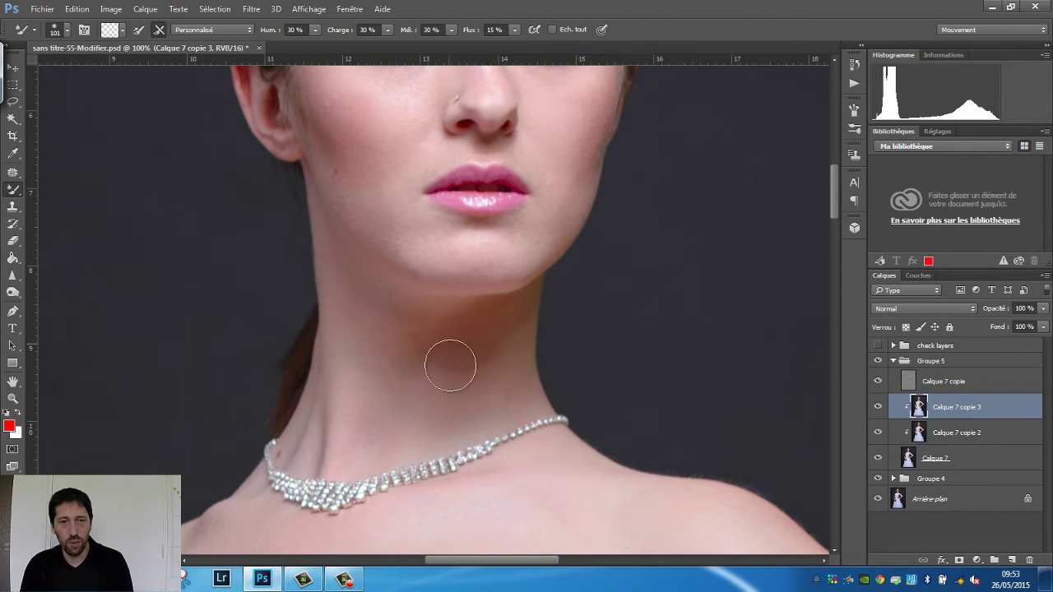
# Shrink the mixer brush to 52 px, blend the neck skin, and inspect it at 300%
pyautogui.moveTo(435, 409); pyautogui.dragTo(437, 411)
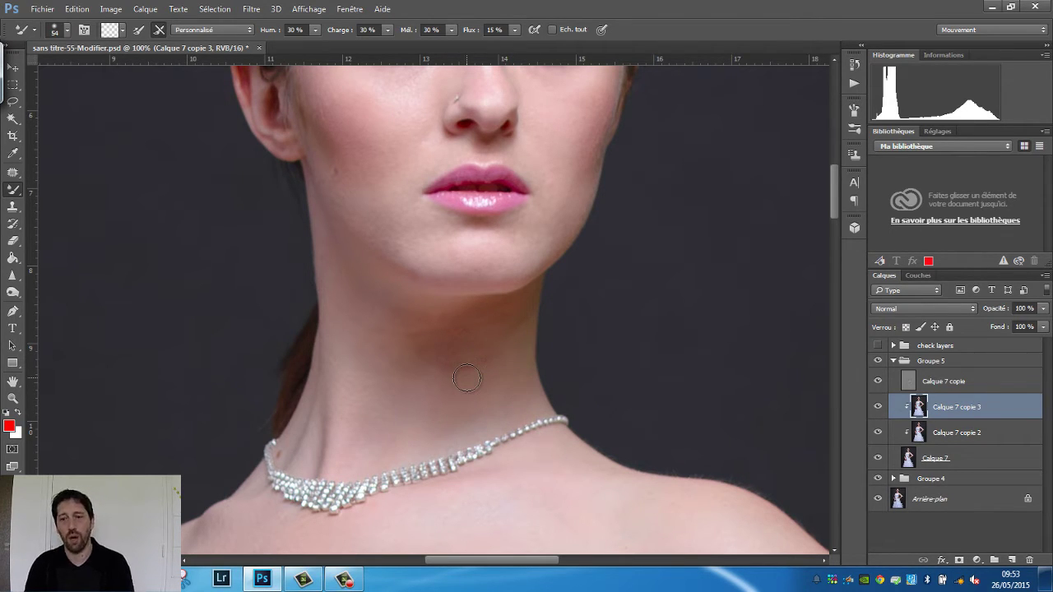
pyautogui.hotkey('ctrl', '+')
pyautogui.hotkey('ctrl', '+')
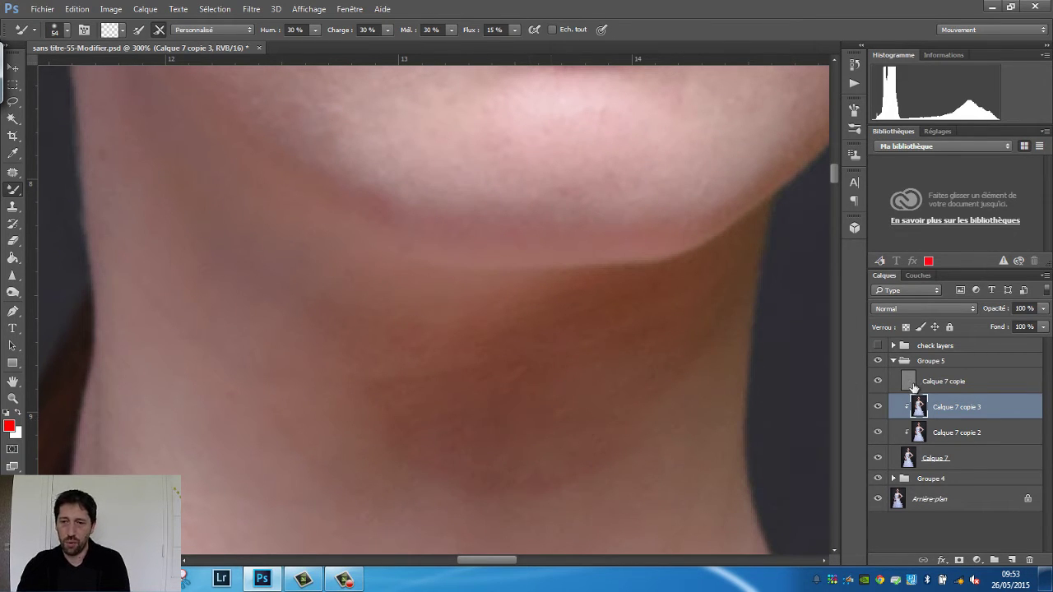
pyautogui.hotkey('ctrl', '-')
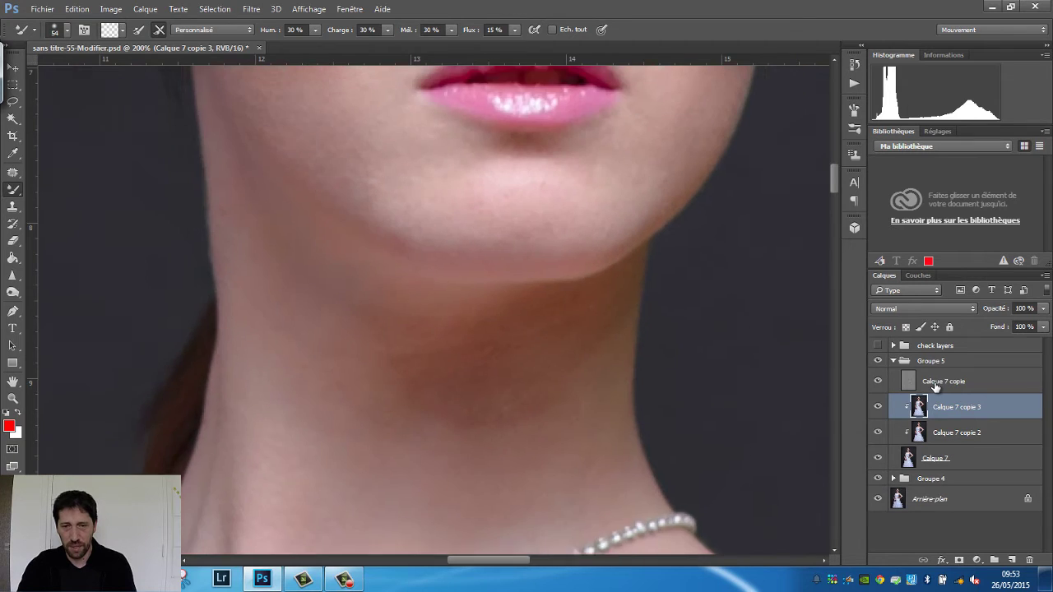
pyautogui.hotkey('ctrl', '-')
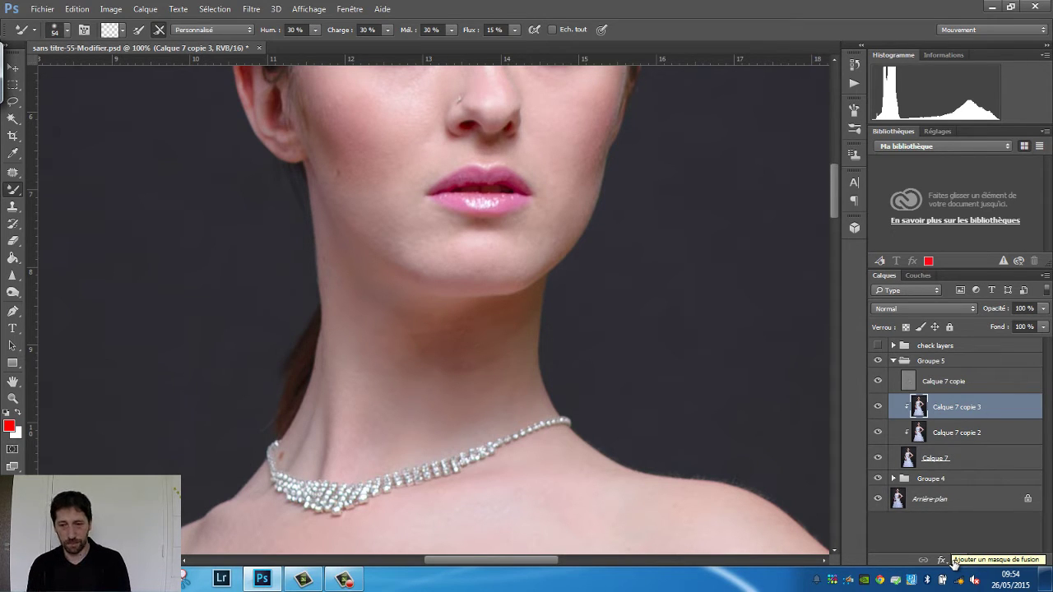
# Add a Courbes 3 curve lifting 116 to 143 and invert its mask to black
pyautogui.click(976, 561)
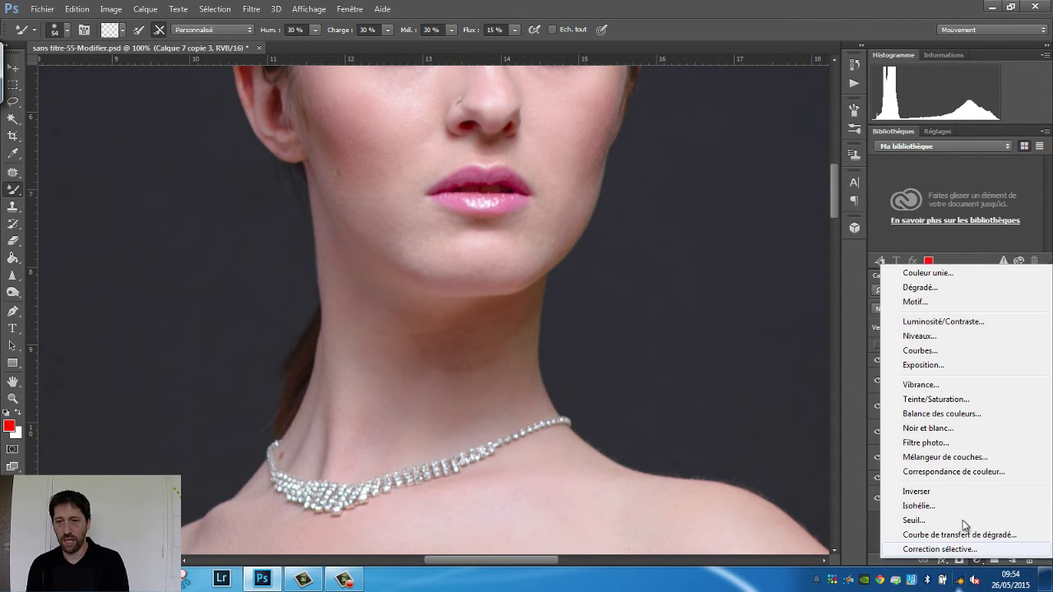
pyautogui.click(919, 352)
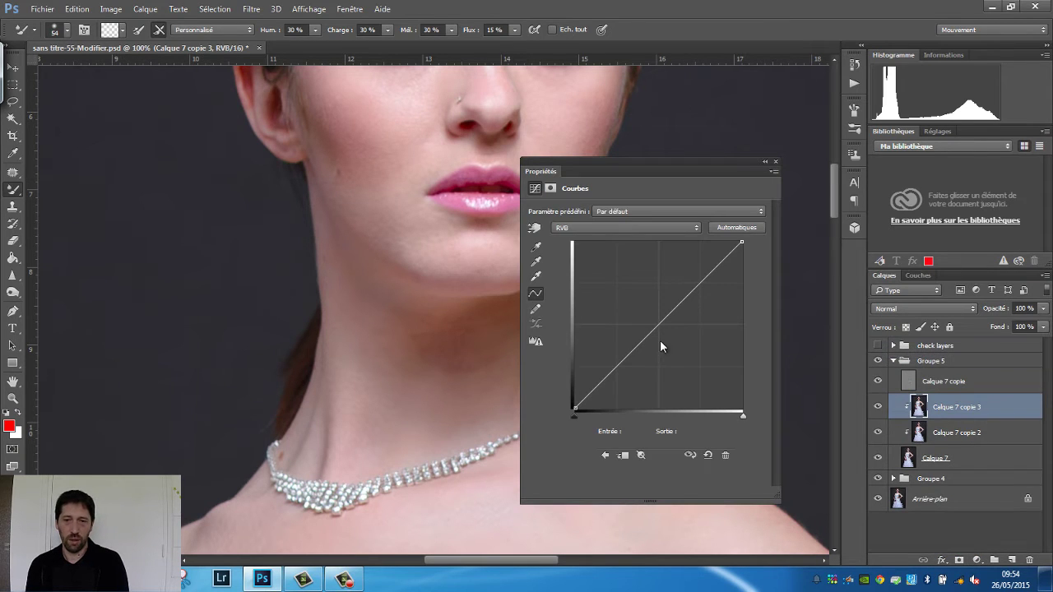
pyautogui.moveTo(650, 334); pyautogui.dragTo(651, 314)
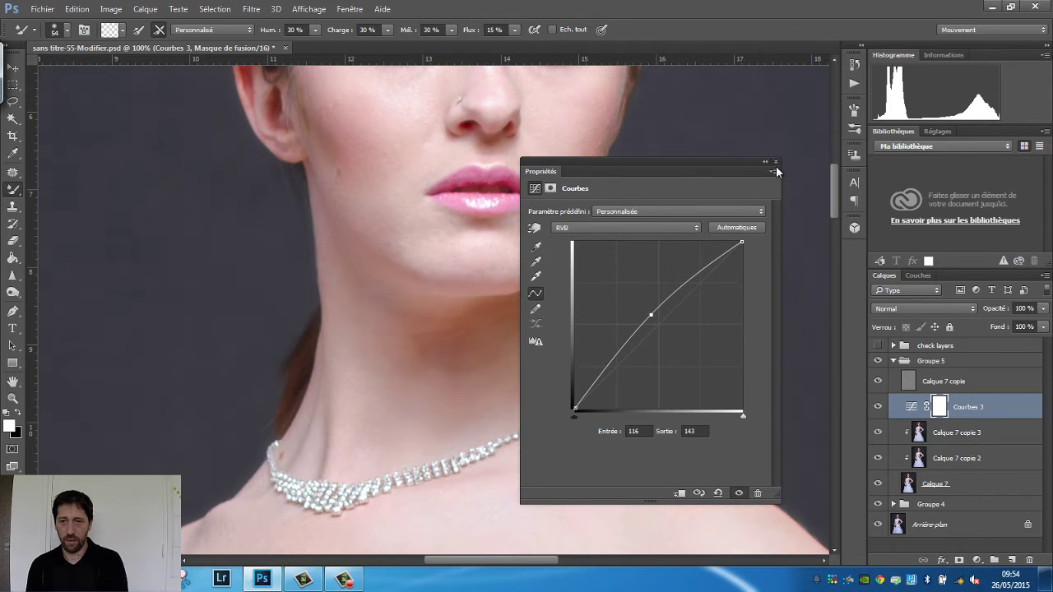
pyautogui.click(875, 418)
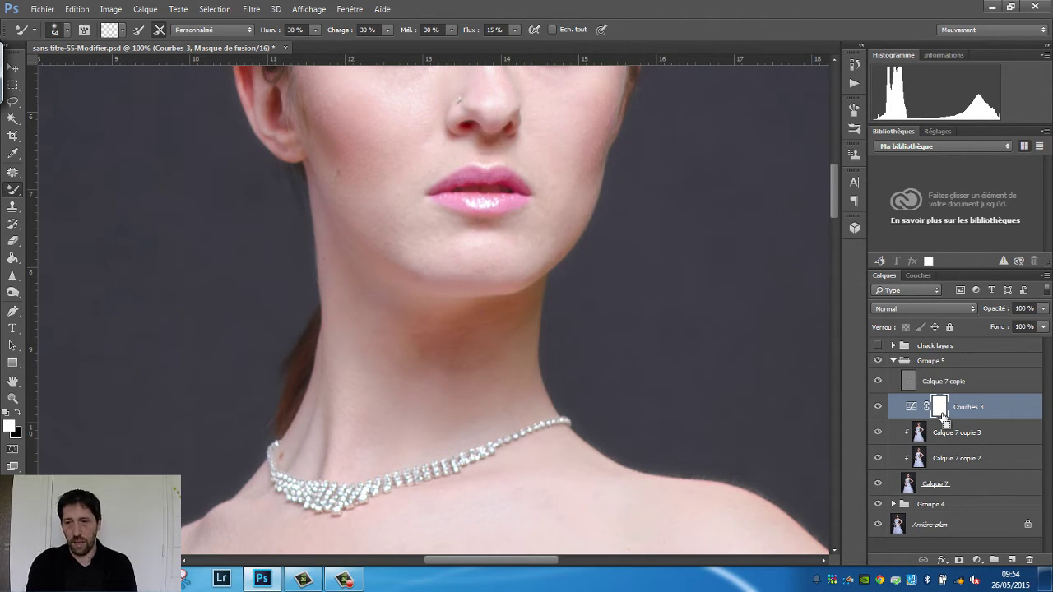
pyautogui.hotkey('ctrl', 'i')
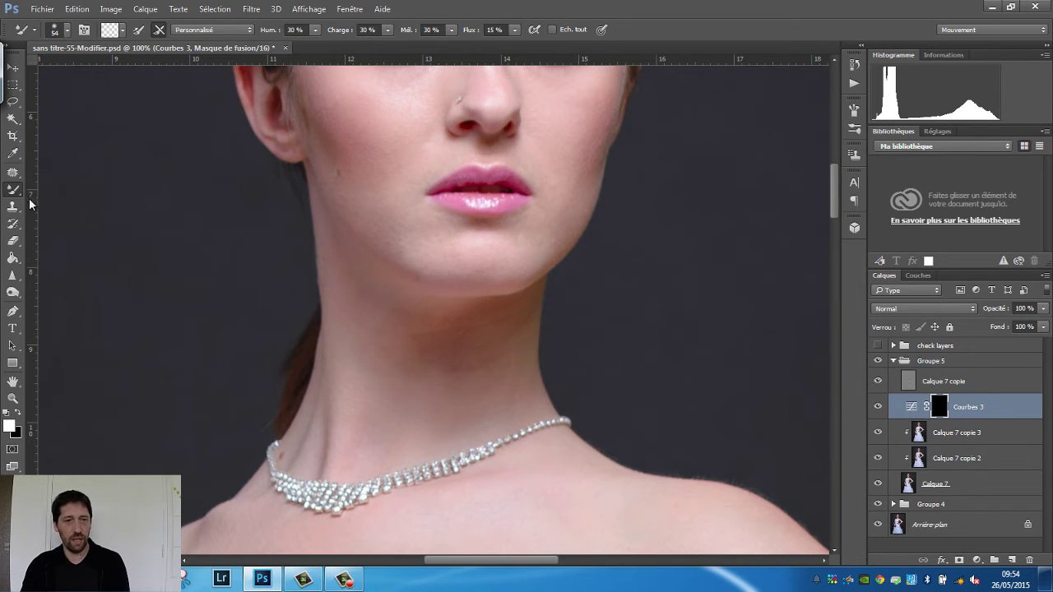
# Set the normal brush to 8 px, 12% opacity and 100% flow, zoomed to 300%
pyautogui.rightClick(15, 193)
pyautogui.click(68, 192)
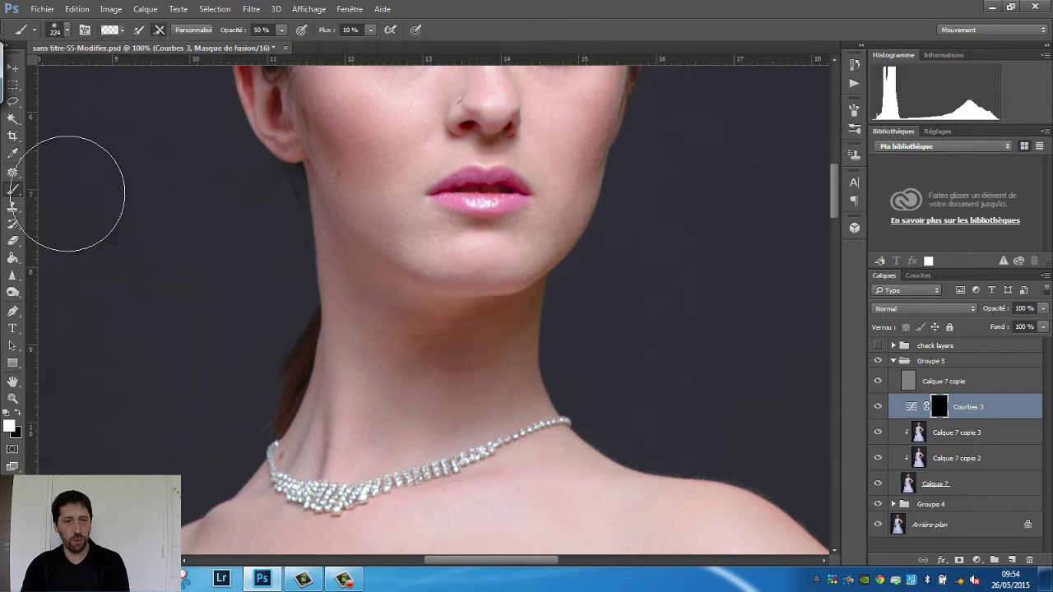
pyautogui.moveTo(504, 379); pyautogui.dragTo(435, 381)
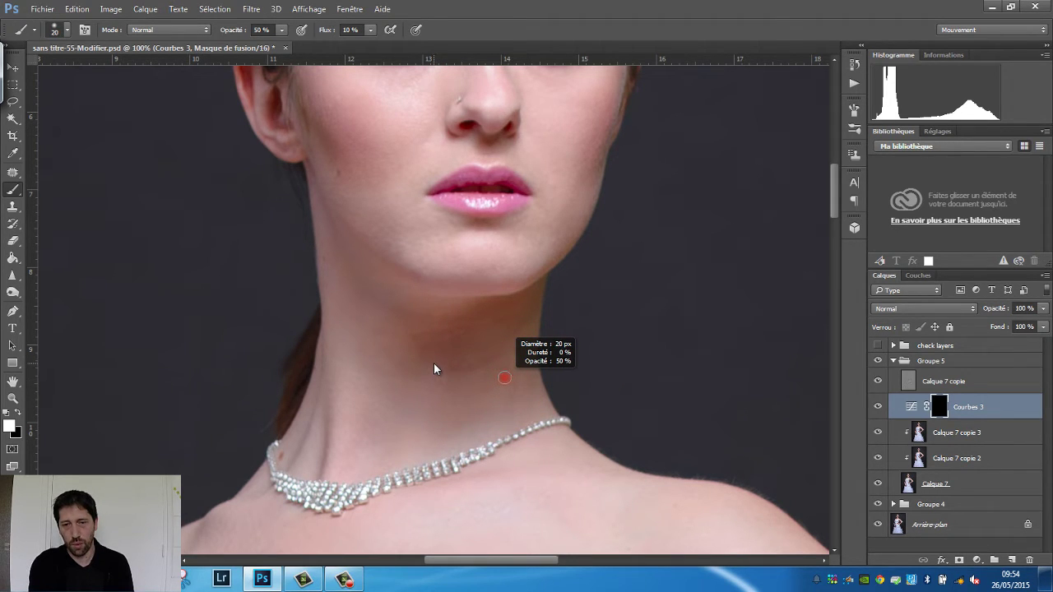
pyautogui.moveTo(433, 363); pyautogui.dragTo(432, 362)
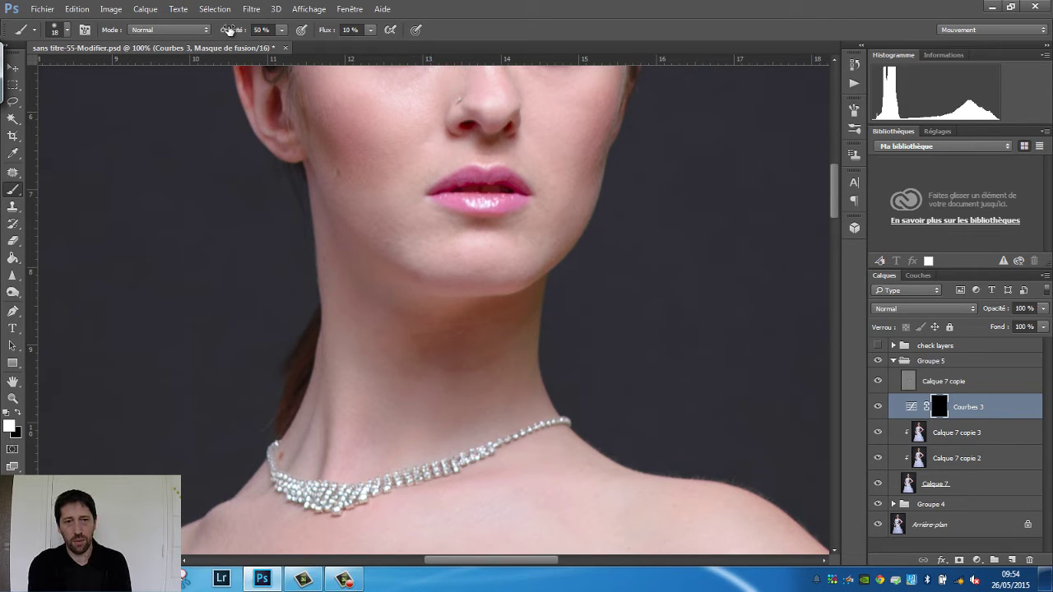
pyautogui.moveTo(229, 30); pyautogui.dragTo(203, 30)
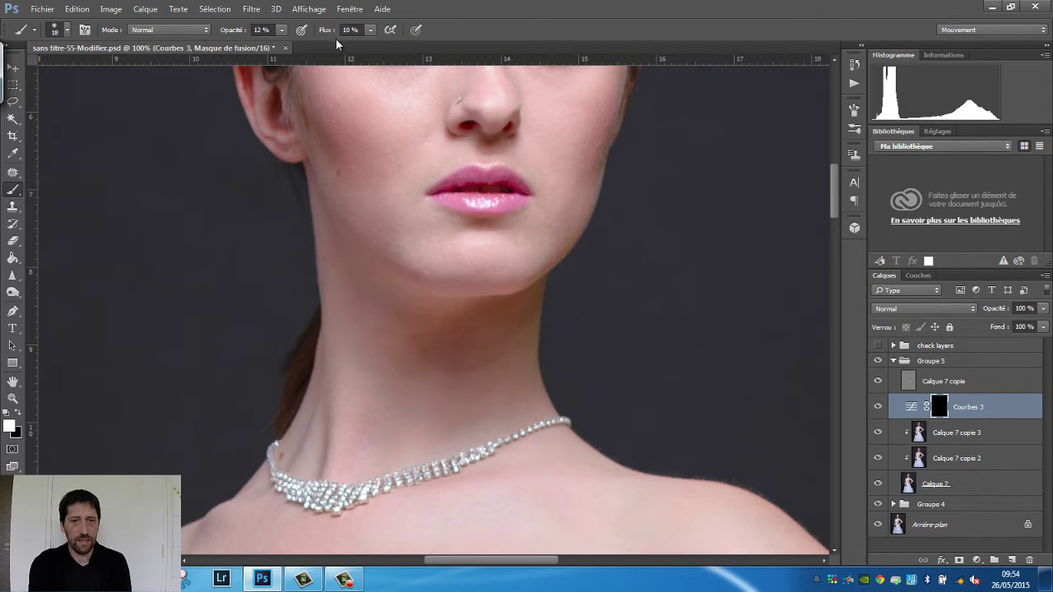
pyautogui.moveTo(324, 33); pyautogui.dragTo(341, 33)
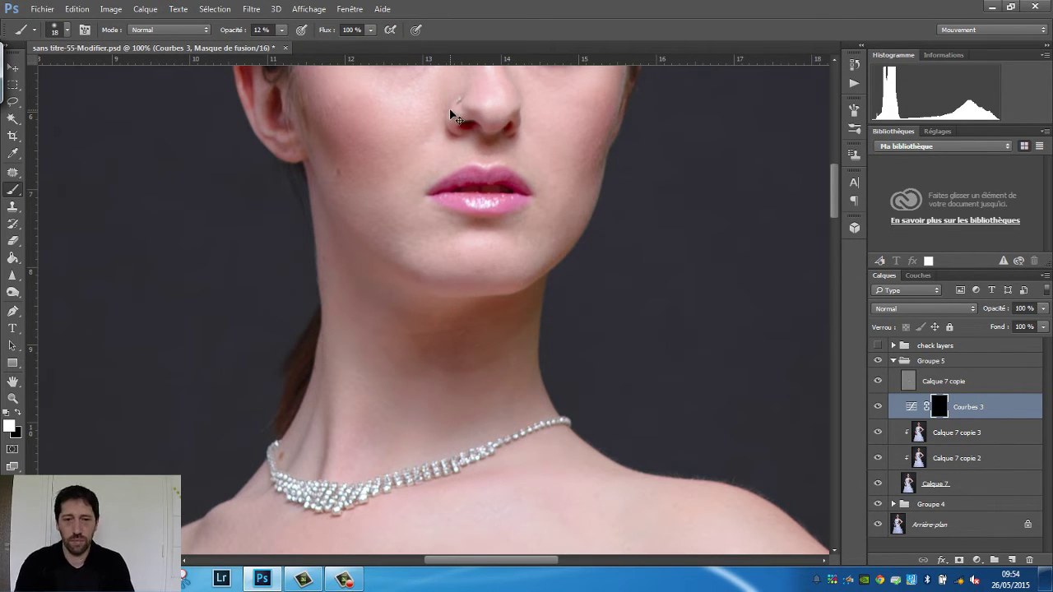
pyautogui.hotkey('ctrl', '+')
pyautogui.hotkey('ctrl', '+')
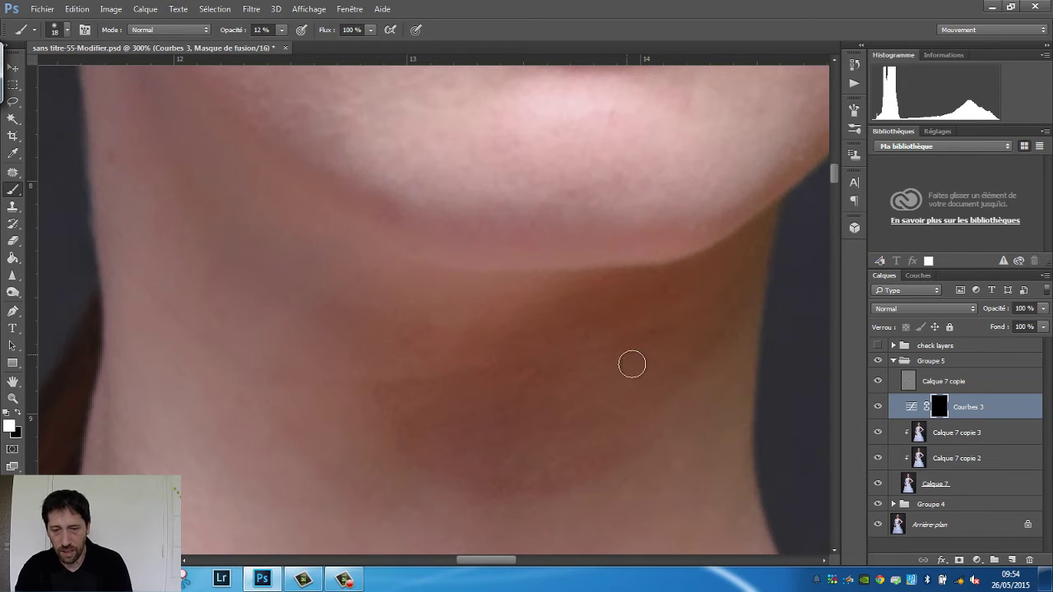
pyautogui.moveTo(640, 376); pyautogui.dragTo(623, 397)
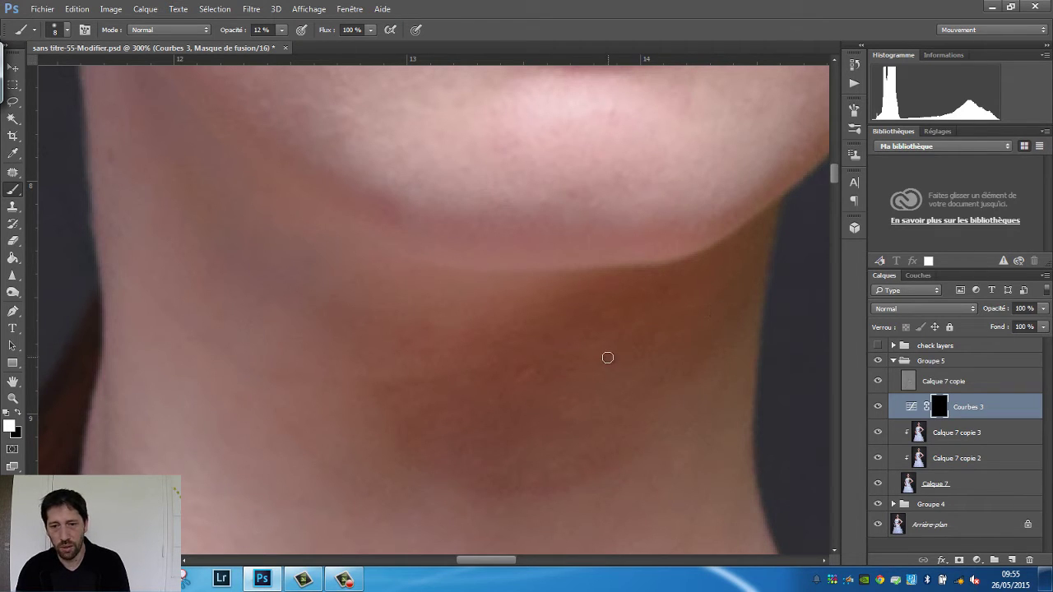
# Toggle Courbes 3 to compare the neck and swap the painting colour between black and white
pyautogui.click(879, 409)
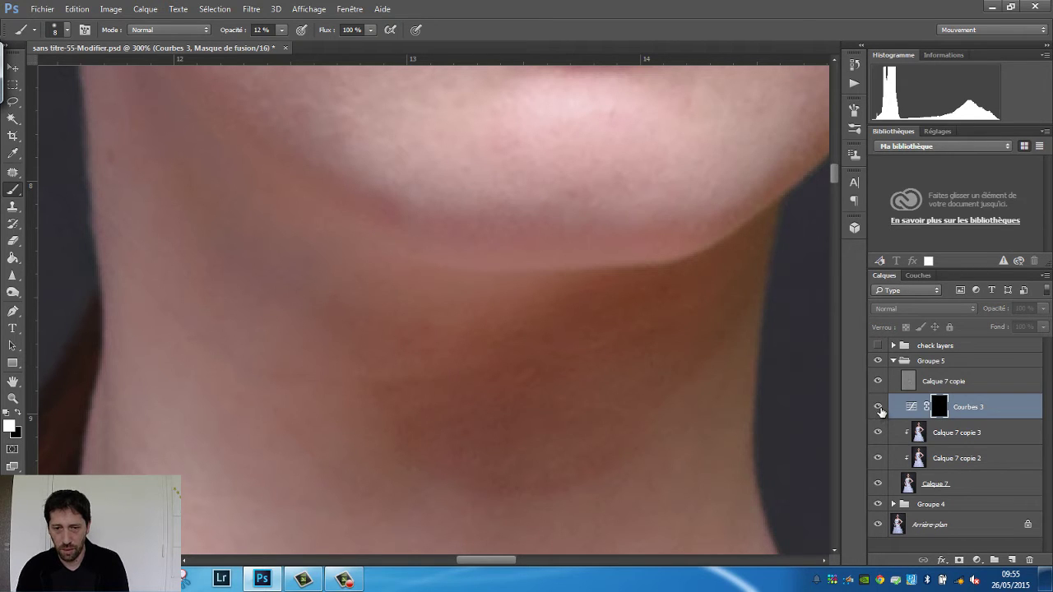
pyautogui.click(879, 408)
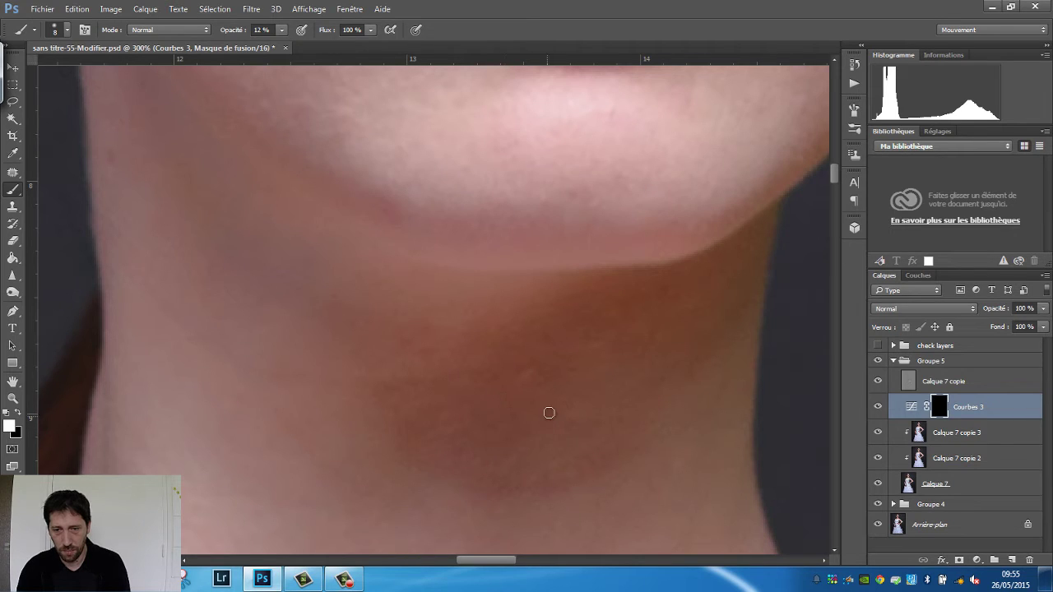
pyautogui.press('x')
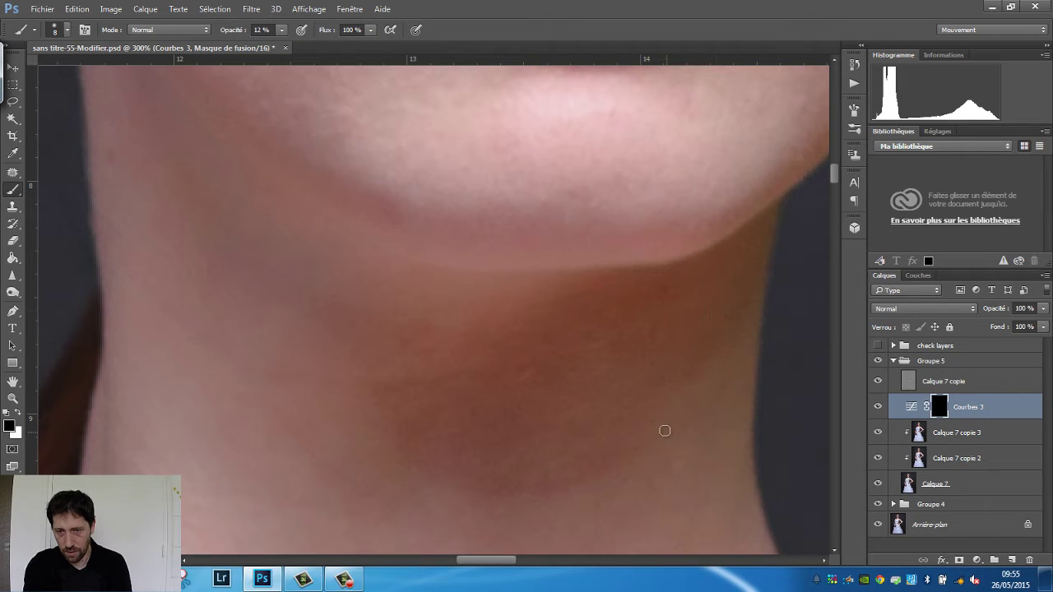
pyautogui.press('x')
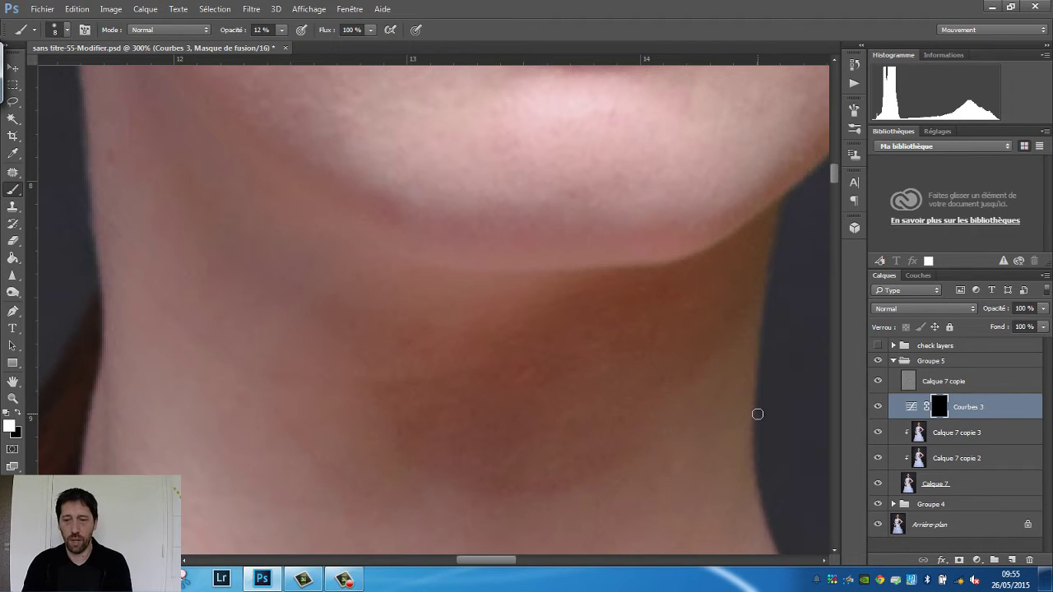
pyautogui.hotkey('ctrl', '1')
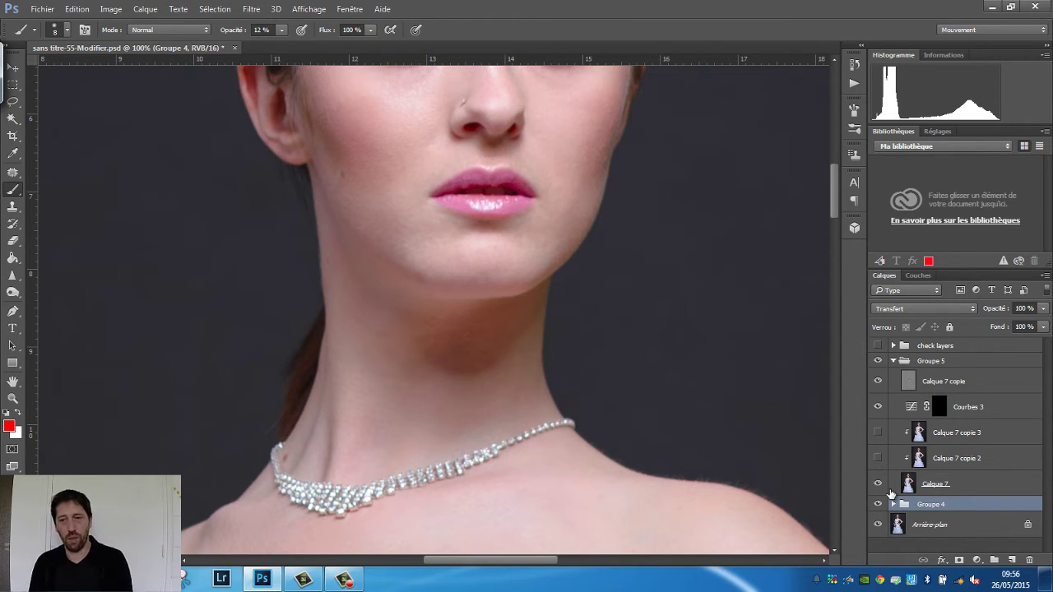
# Show Calque 7 copie 3 again and collapse Groupe 5
pyautogui.click(878, 432)
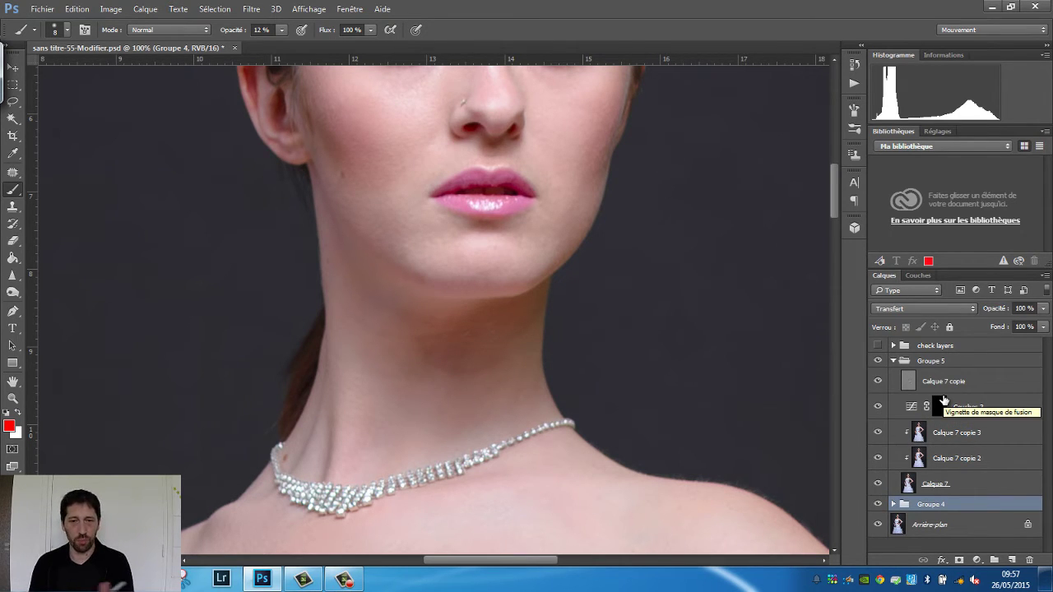
pyautogui.click(893, 361)
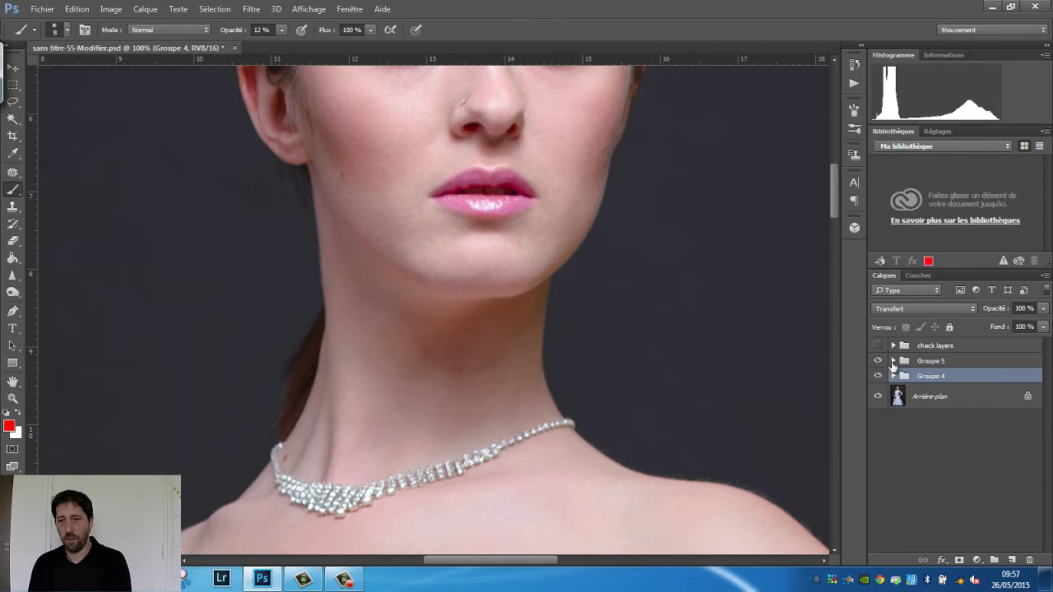
pyautogui.click(894, 361)
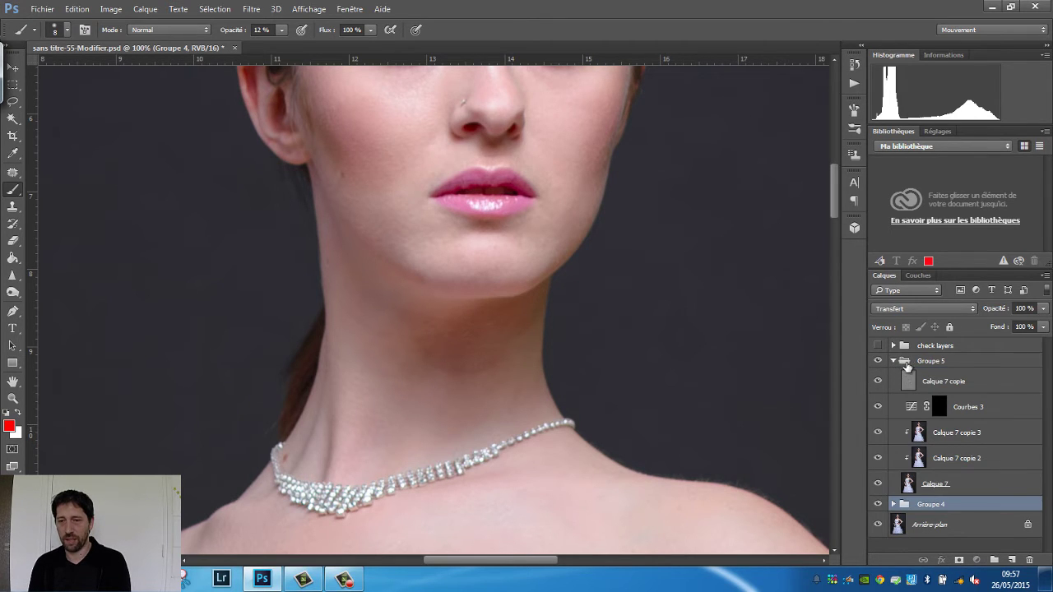
pyautogui.click(907, 363)
pyautogui.click(894, 361)
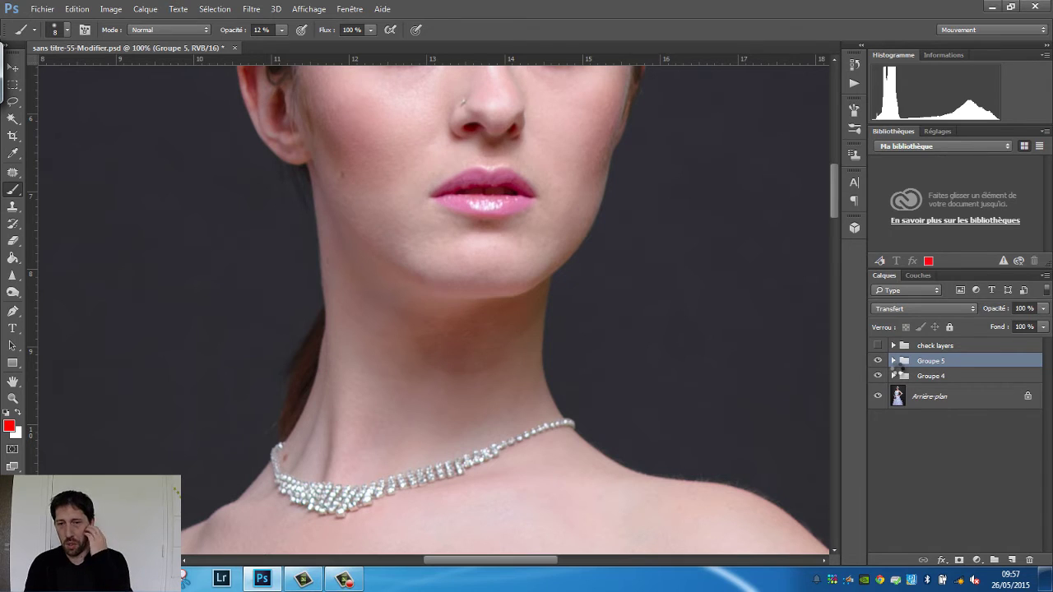
# Stamp all visible layers into Calque 8, duplicate it, and select Calque 8
pyautogui.hotkey('ctrl', 'alt', 'shift', 'e')
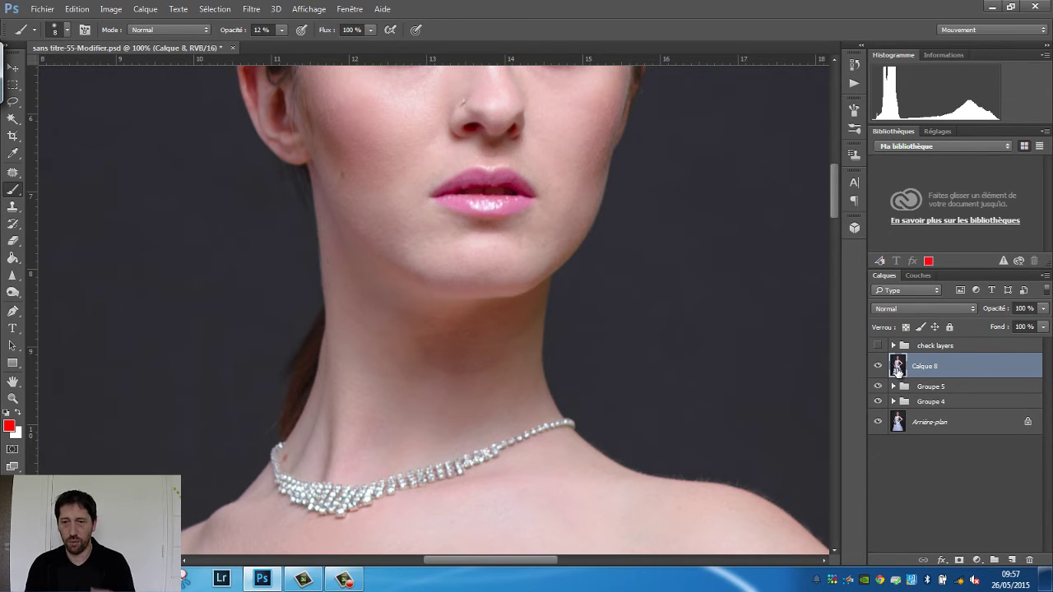
pyautogui.hotkey('ctrl', 'j')
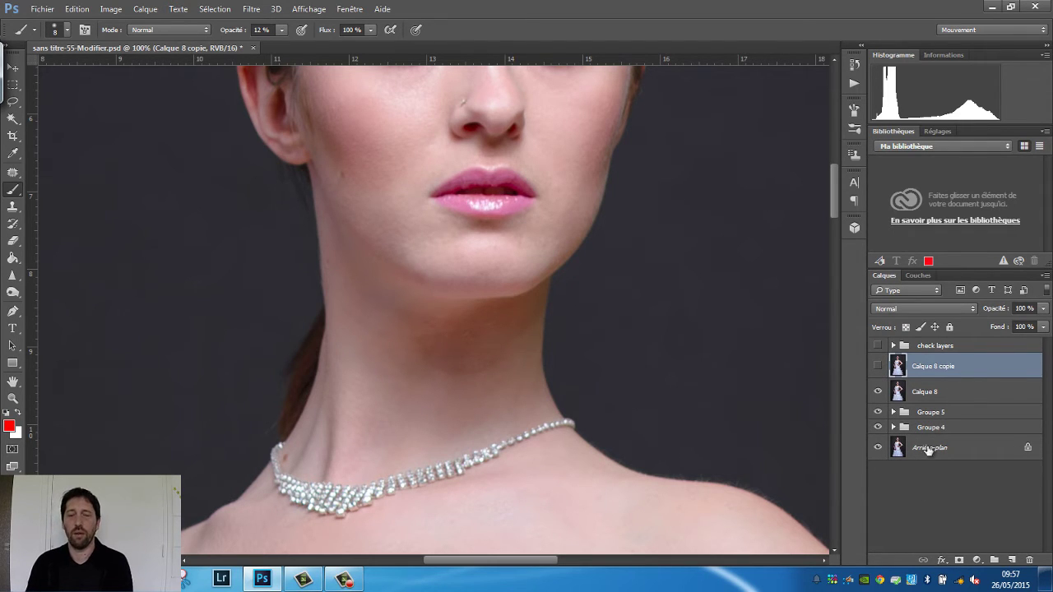
pyautogui.click(923, 397)
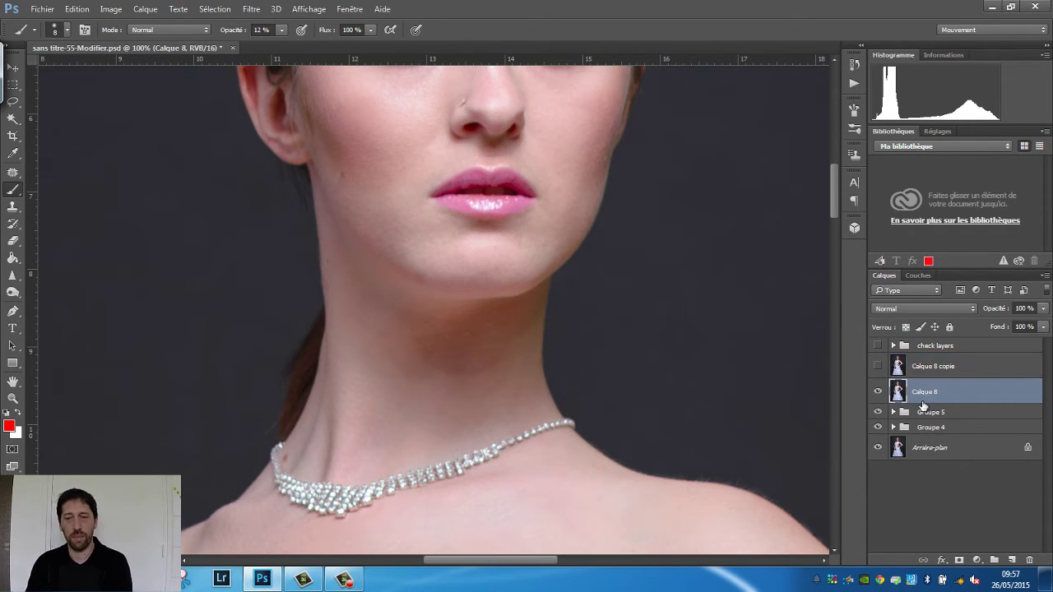
pyautogui.click(251, 9)
pyautogui.moveTo(290, 204)
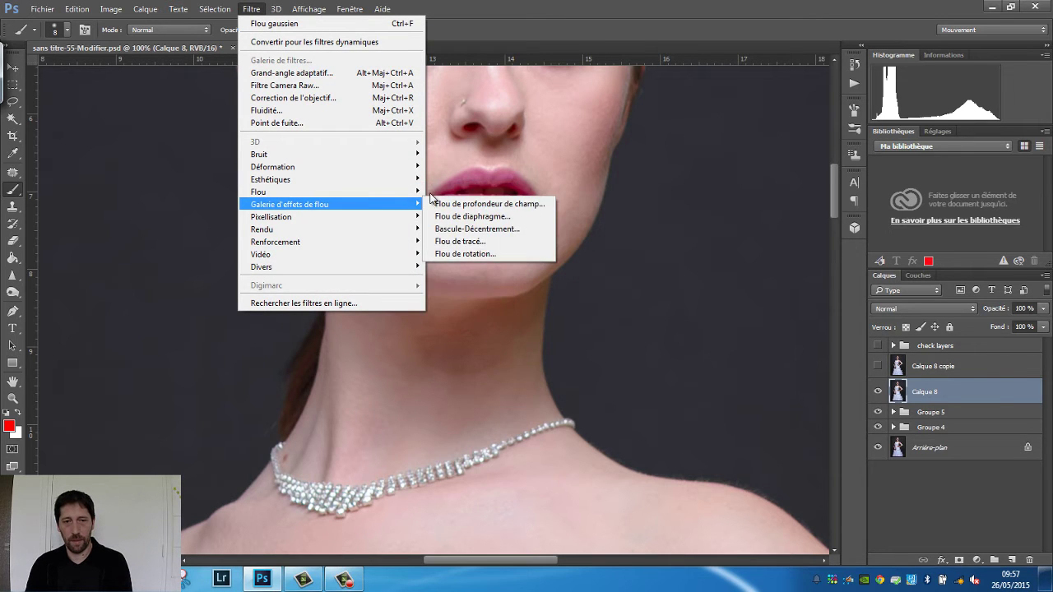
# Apply a Gaussian blur of about 4 px radius to Calque 8
pyautogui.moveTo(258, 192)
pyautogui.click(460, 256)
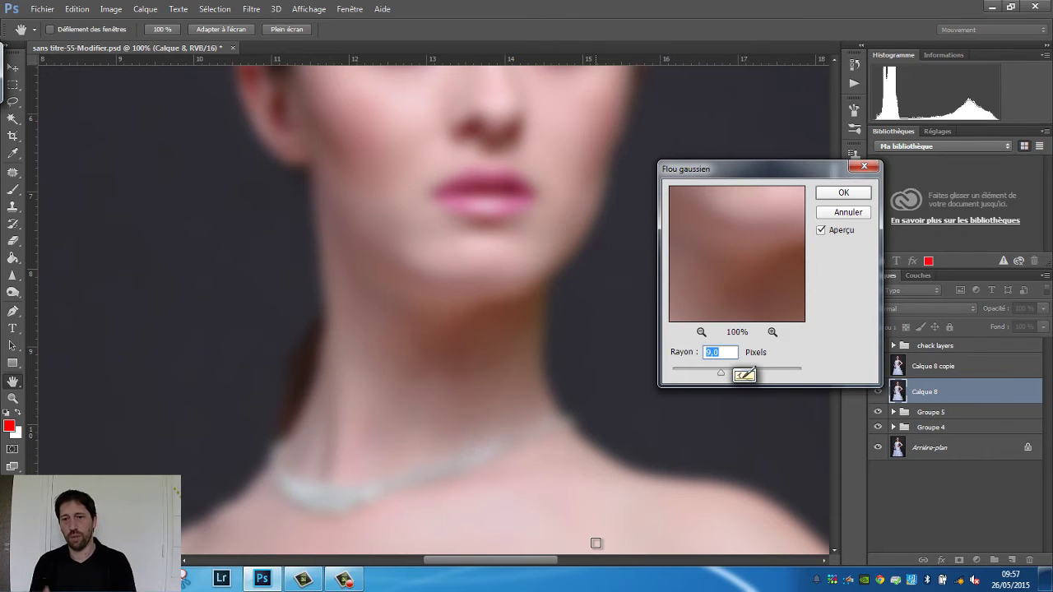
pyautogui.moveTo(716, 285); pyautogui.dragTo(701, 242)
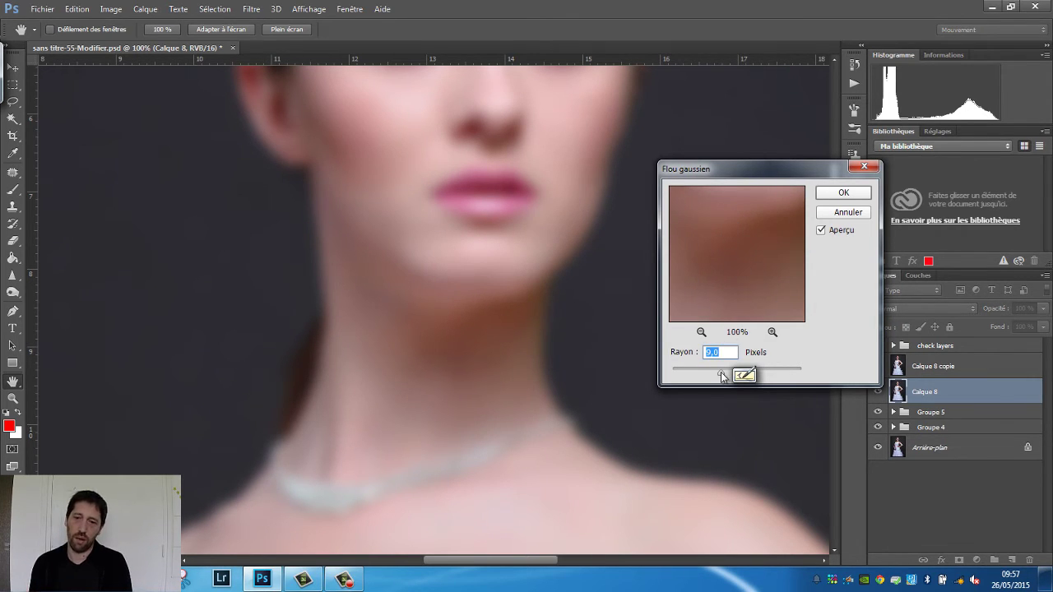
pyautogui.moveTo(720, 377); pyautogui.dragTo(715, 377)
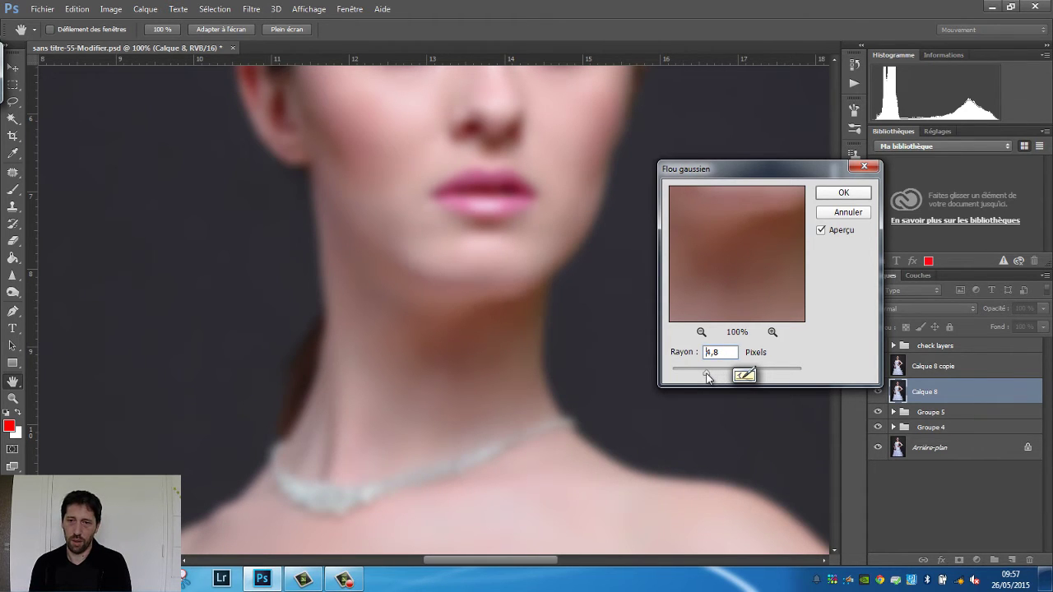
pyautogui.moveTo(708, 377)
pyautogui.mouseDown()
pyautogui.moveTo(705, 387)
pyautogui.moveTo(706, 377)
pyautogui.mouseUp()
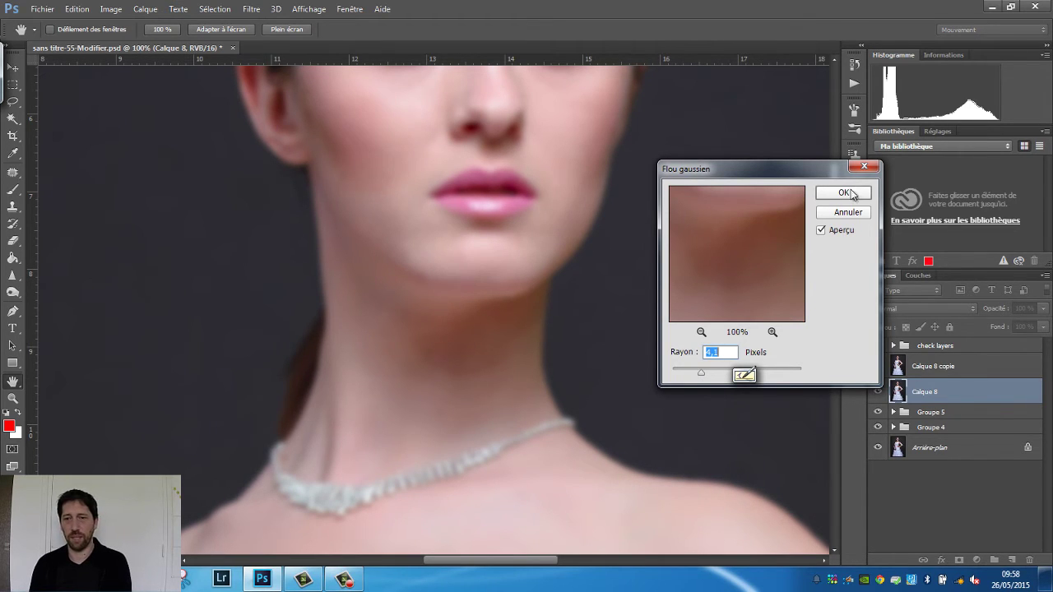
pyautogui.press('Return')
pyautogui.press('b')
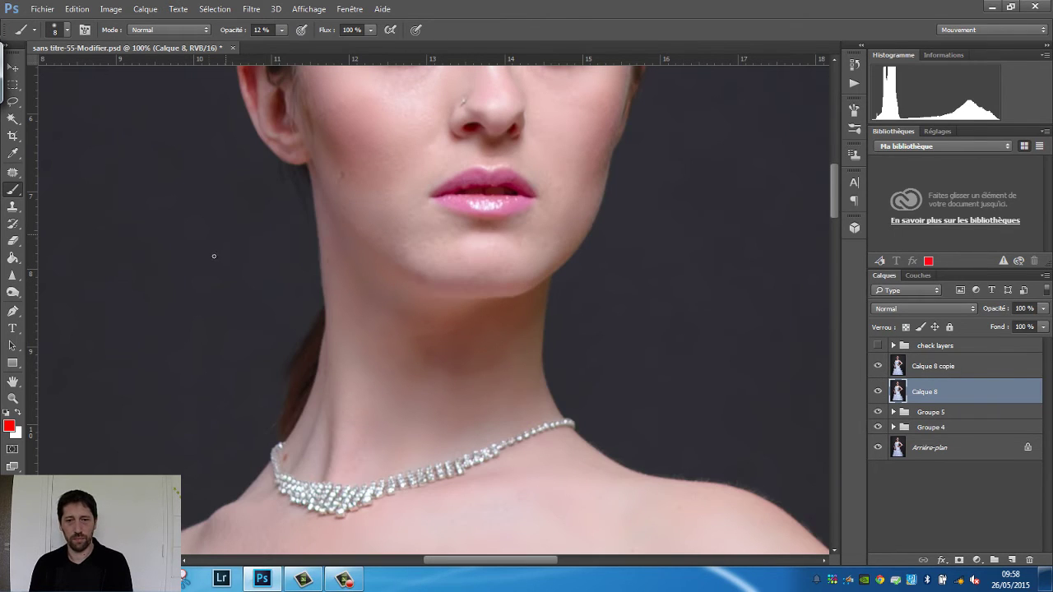
pyautogui.click(111, 9)
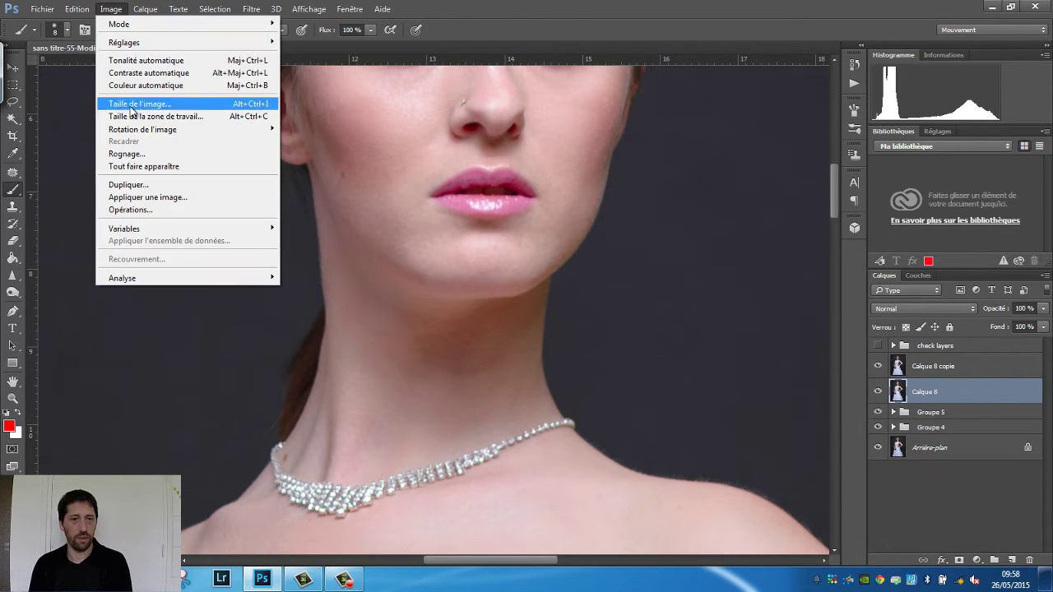
# Apply an inverted Calque 8 to the layer using Addition, scale 2, offset 0
pyautogui.click(145, 200)
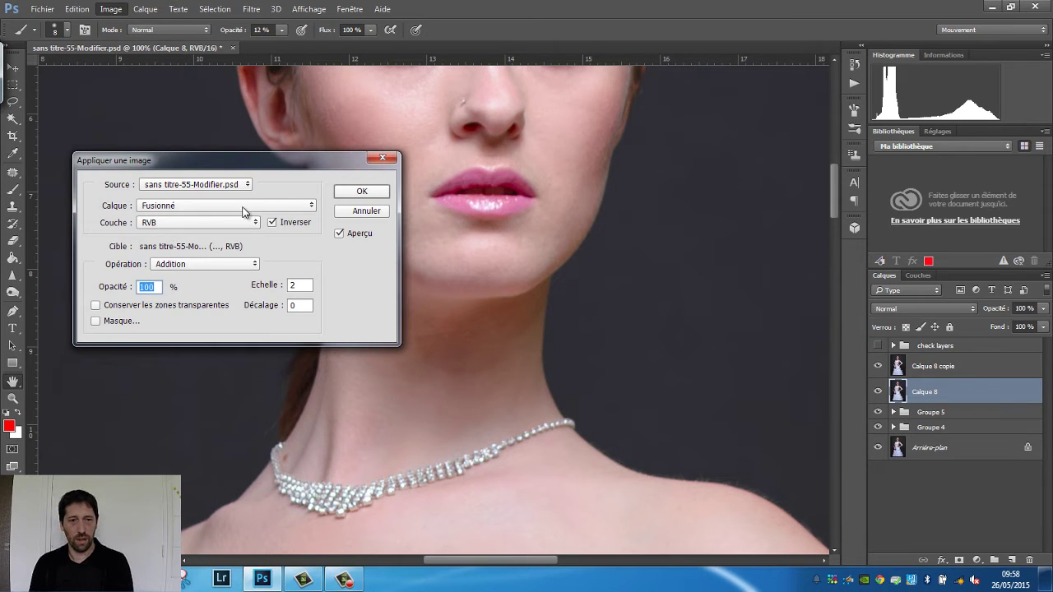
pyautogui.click(247, 211)
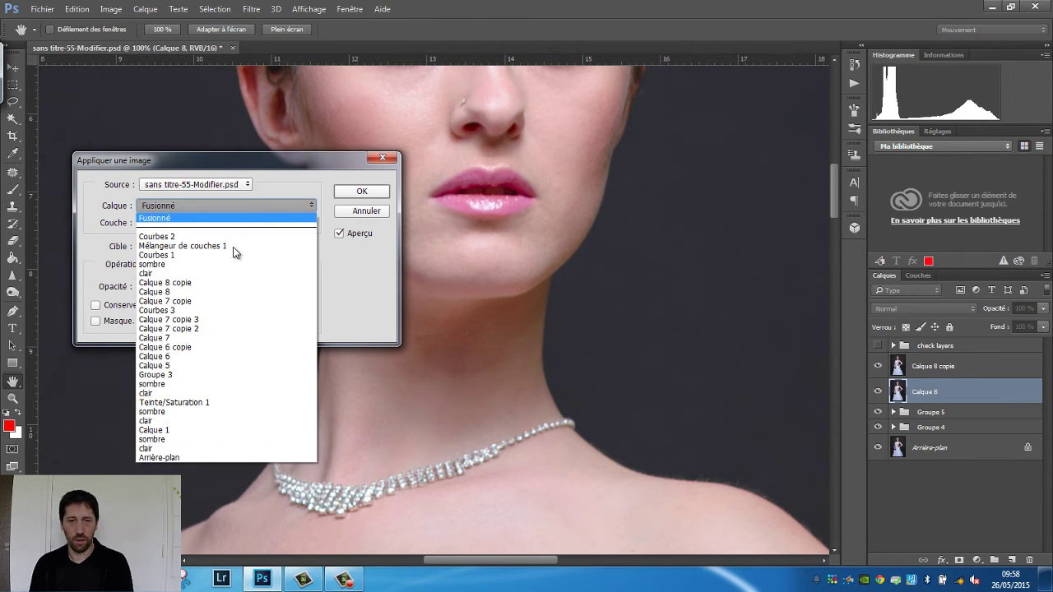
pyautogui.click(155, 292)
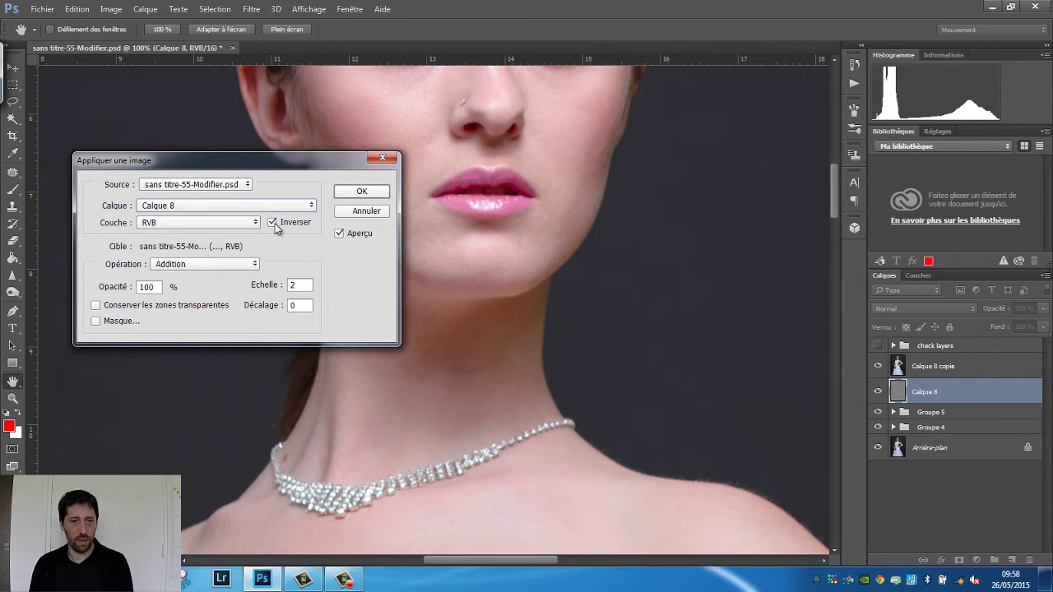
pyautogui.click(203, 268)
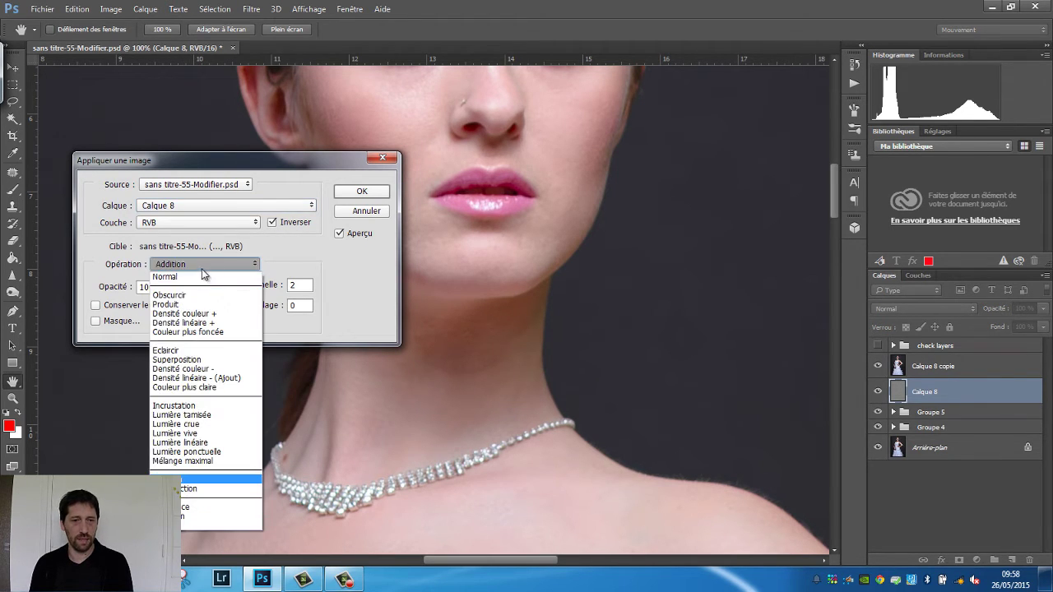
pyautogui.click(208, 266)
pyautogui.click(354, 193)
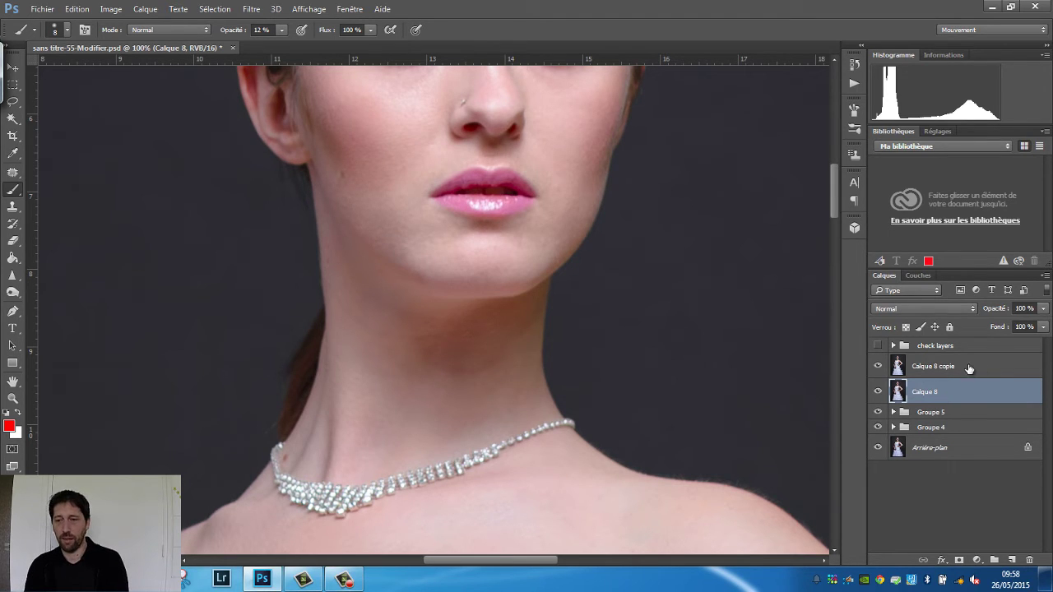
# Apply the inverted Calque 8 onto Calque 8 copie with Addition at scale 2
pyautogui.click(932, 371)
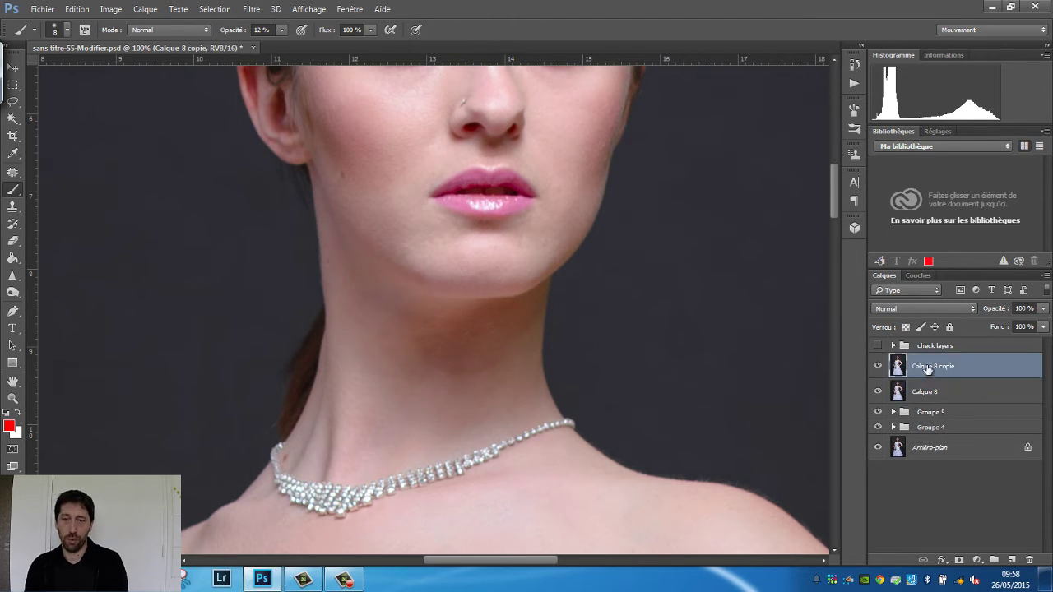
pyautogui.click(108, 10)
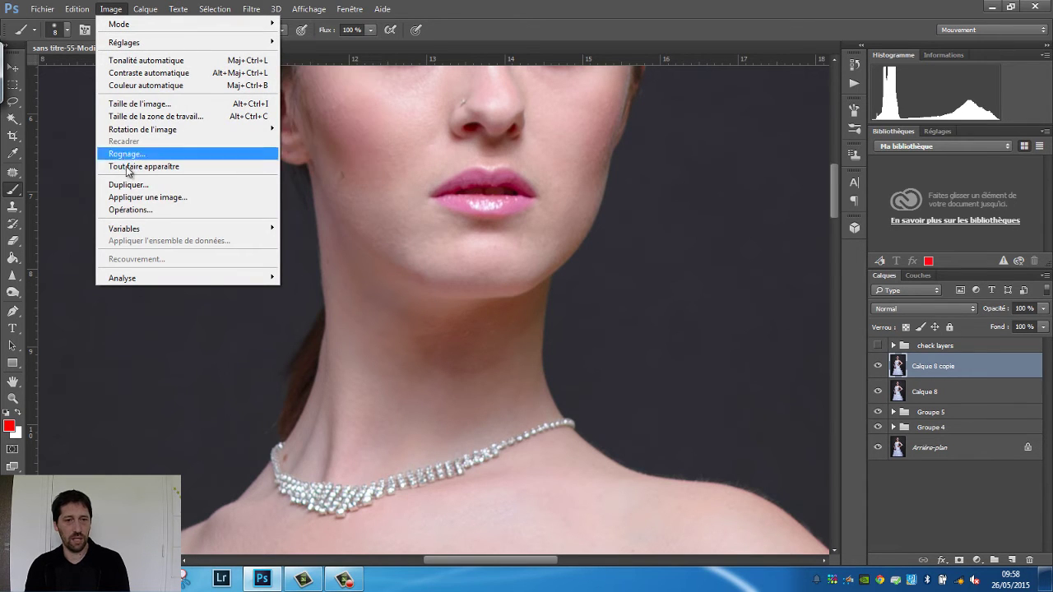
pyautogui.click(132, 198)
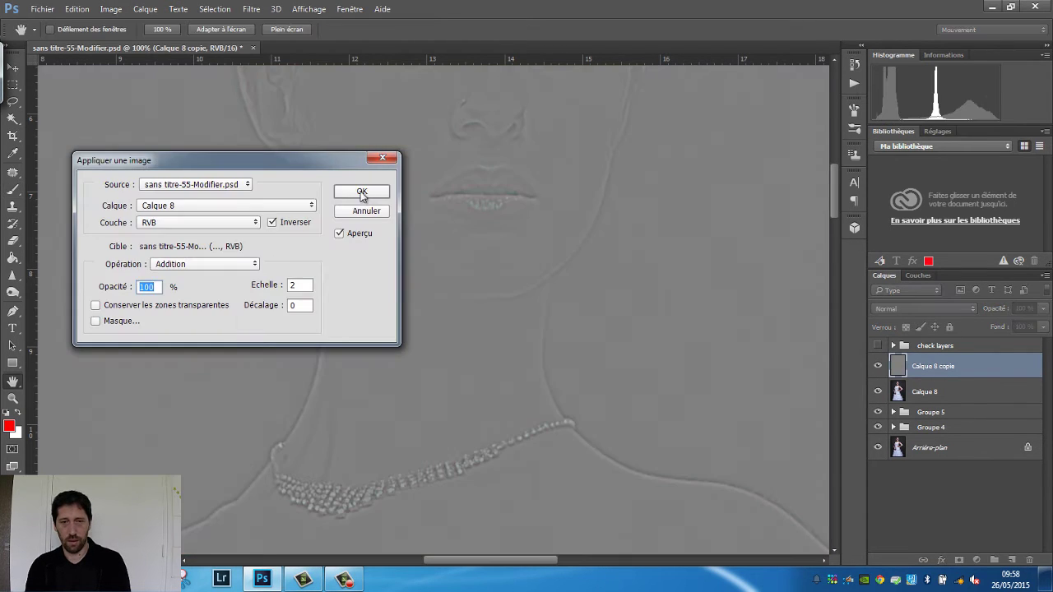
pyautogui.press('Return')
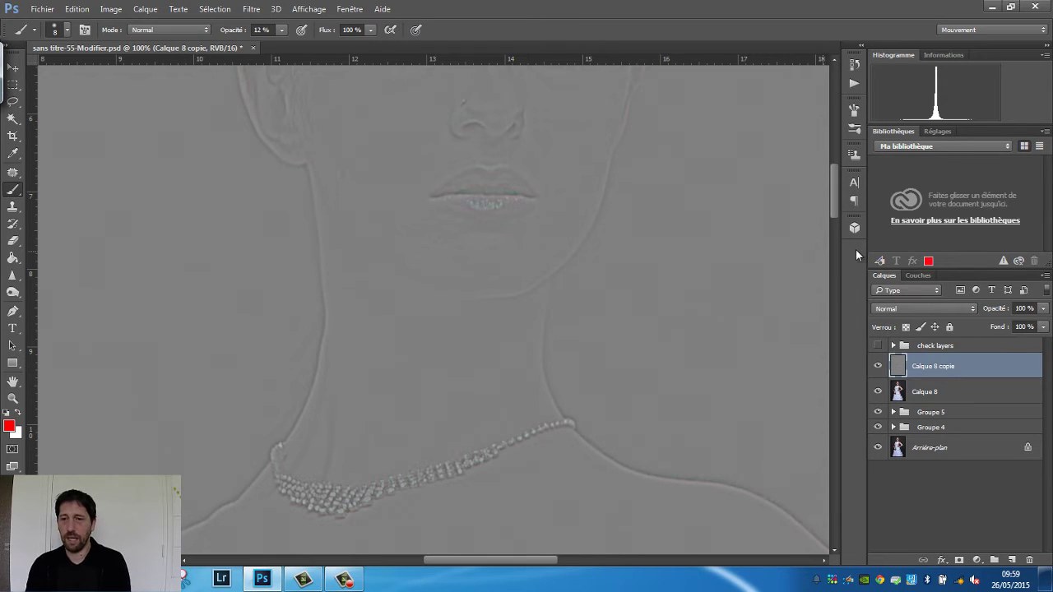
# Set Calque 8 copie to Lumière linéaire and group it with Calque 8 as Groupe 6
pyautogui.click(931, 311)
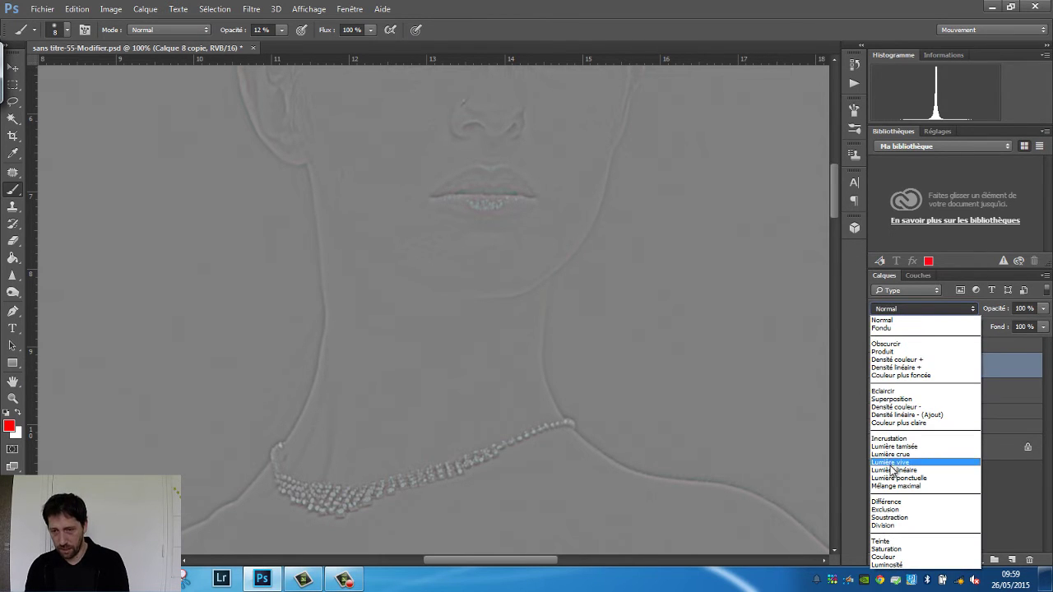
pyautogui.click(893, 470)
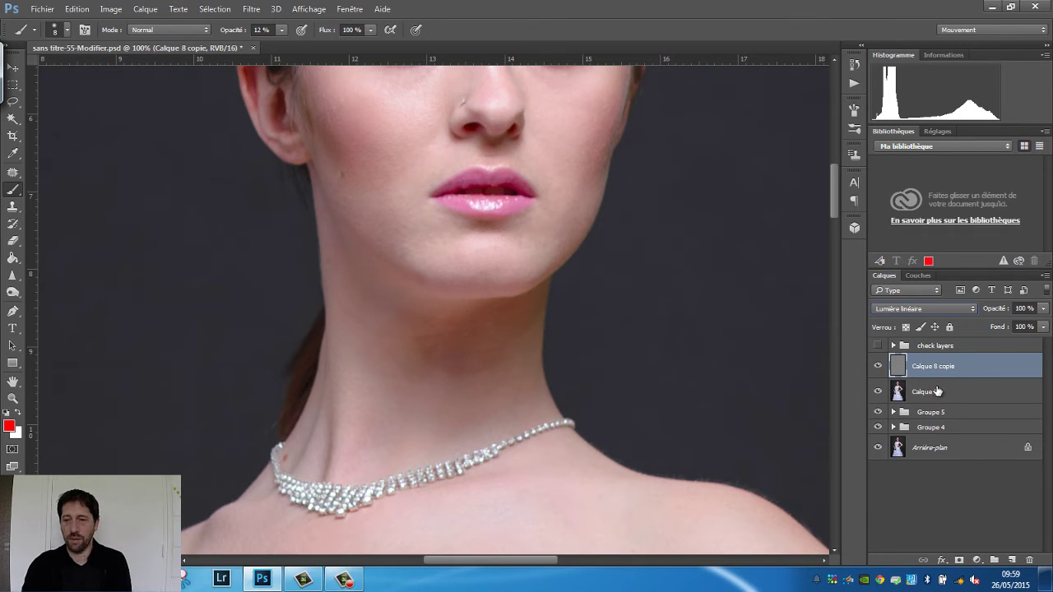
pyautogui.keyDown('shift'); pyautogui.click(980, 395); pyautogui.keyUp('shift')
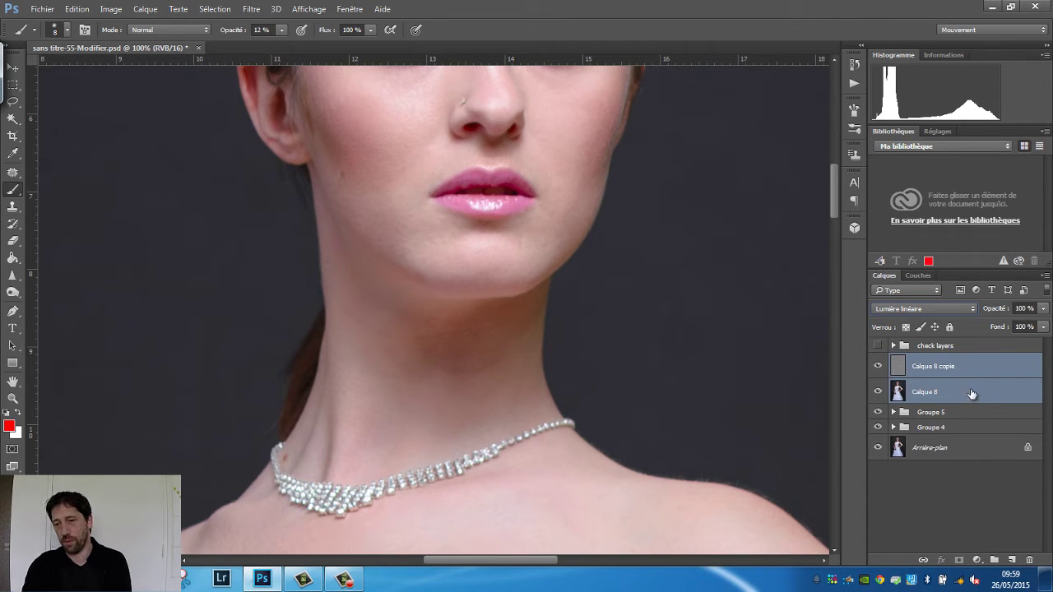
pyautogui.moveTo(975, 391); pyautogui.dragTo(995, 560)
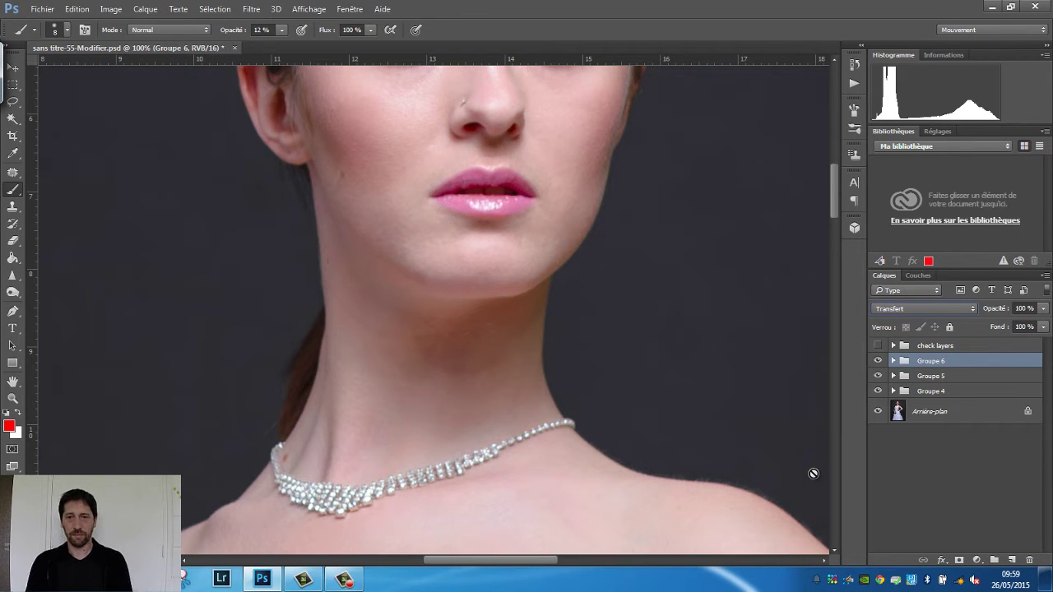
# Duplicate Calque 8 inside Groupe 6 and clip the copy onto Calque 8
pyautogui.click(894, 361)
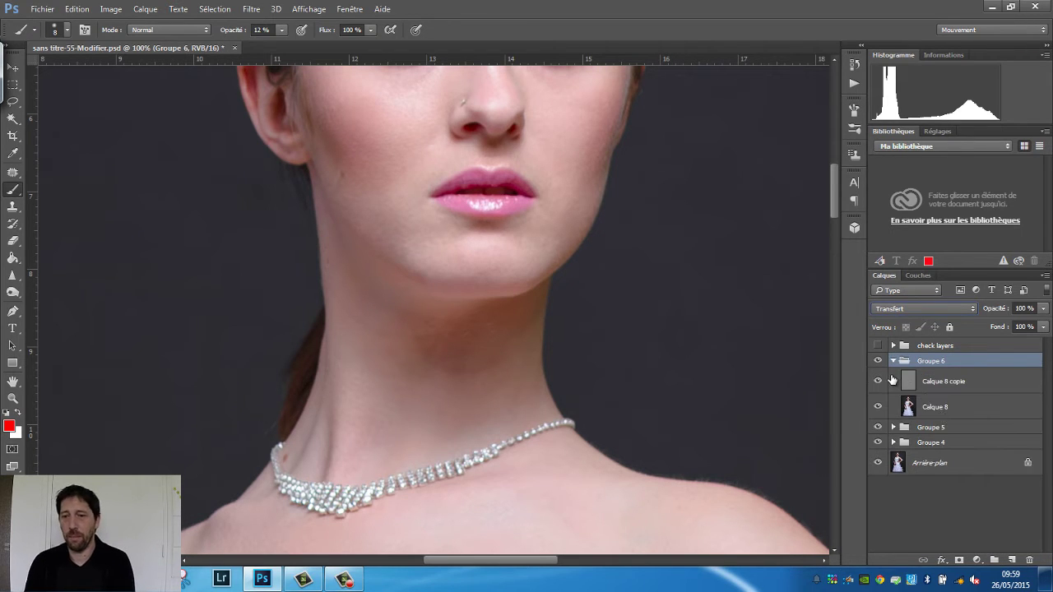
pyautogui.click(936, 408)
pyautogui.hotkey('ctrl', 'j')
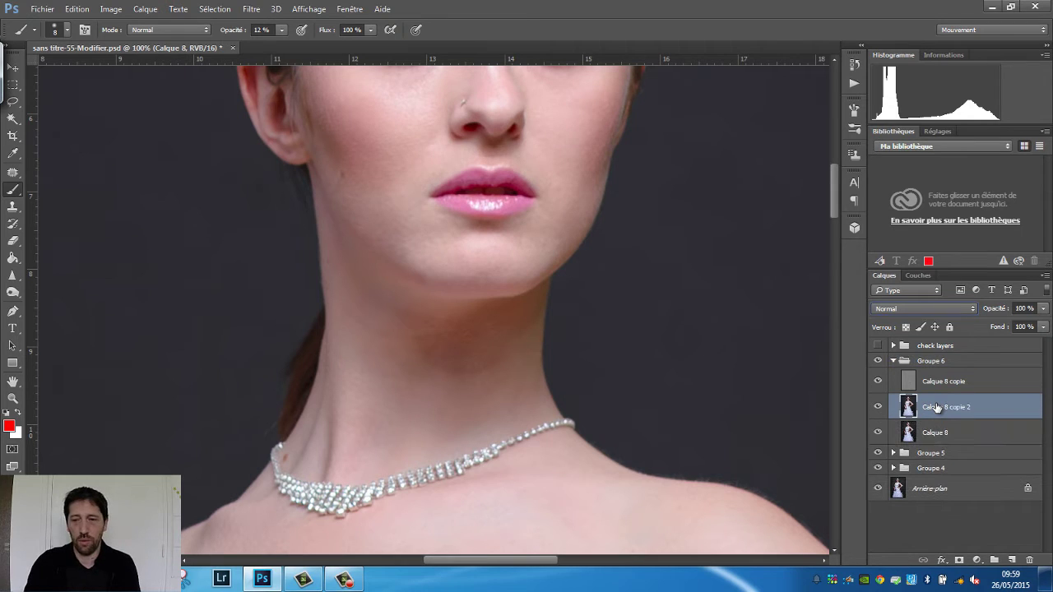
pyautogui.rightClick(946, 410)
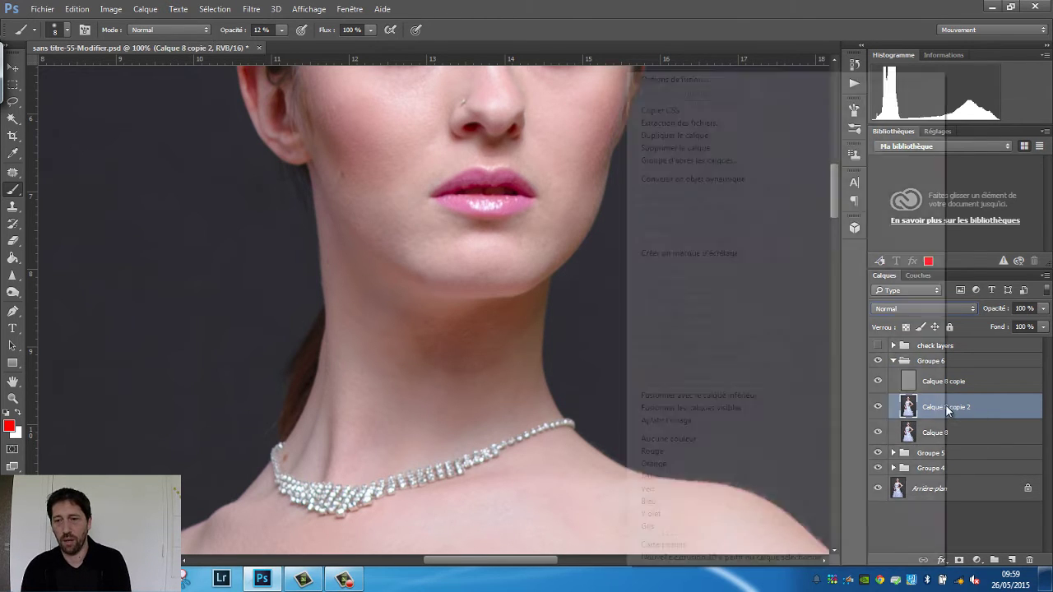
pyautogui.click(655, 255)
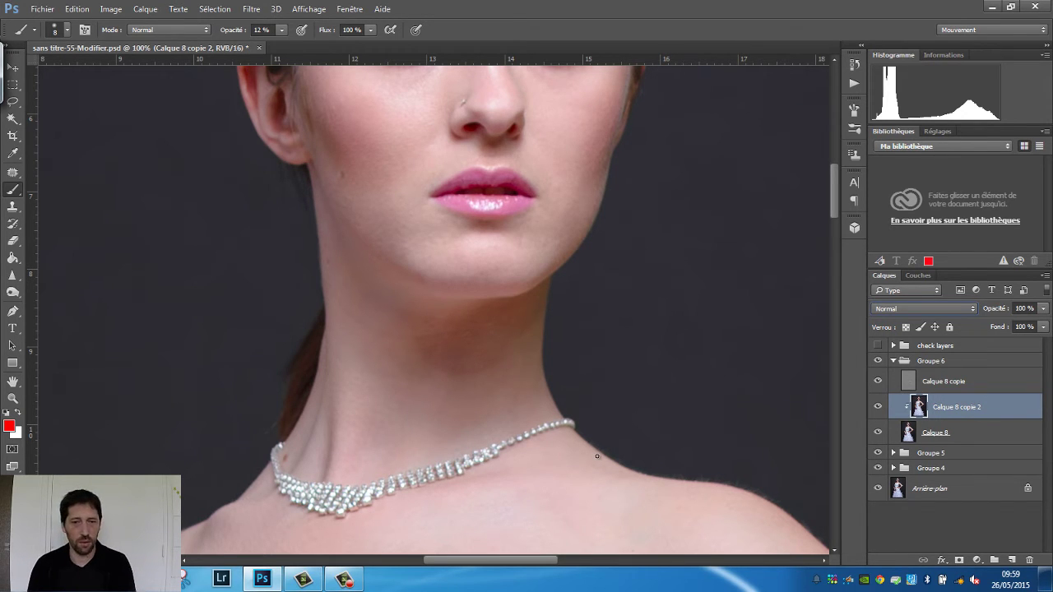
# Hide the detail texture layer to check the neck skin tones
pyautogui.hotkey('ctrl', '-')
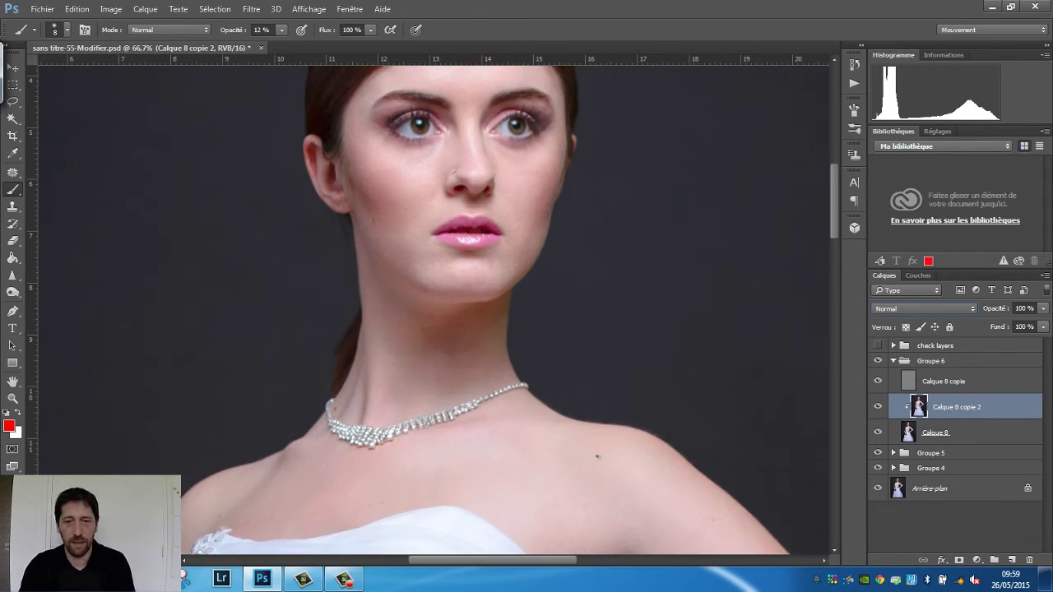
pyautogui.hotkey('ctrl', '+')
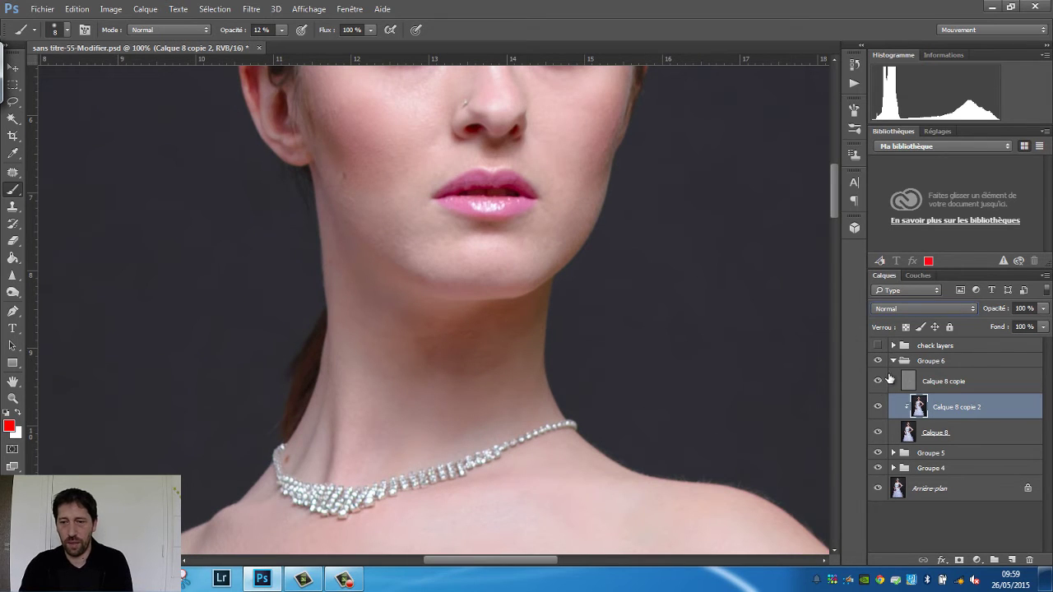
pyautogui.click(878, 382)
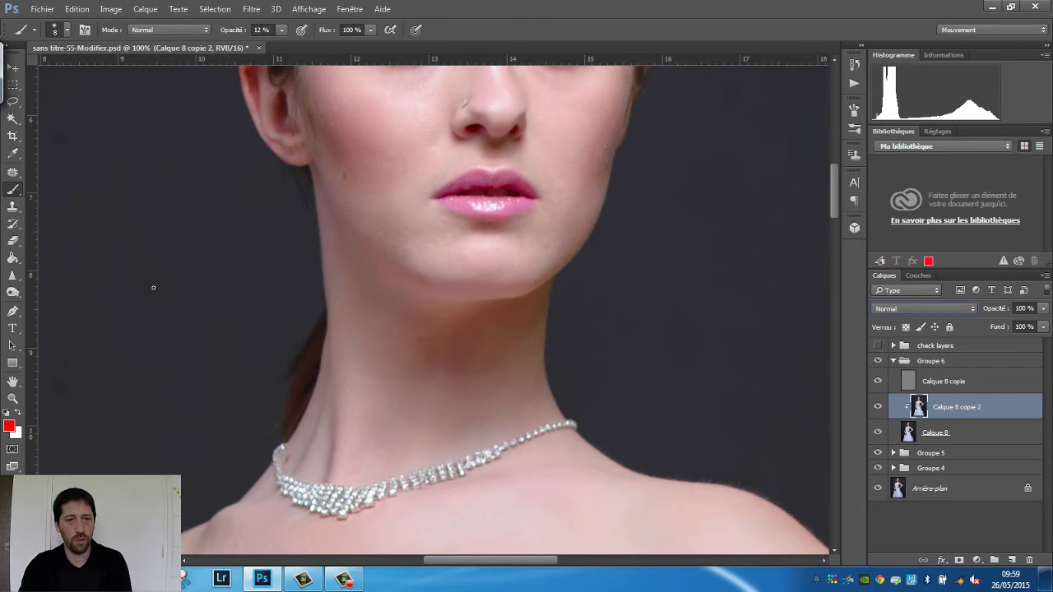
# Patch the blotchy neck areas with nearby clean skin, then deselect and zoom out
pyautogui.click(12, 172)
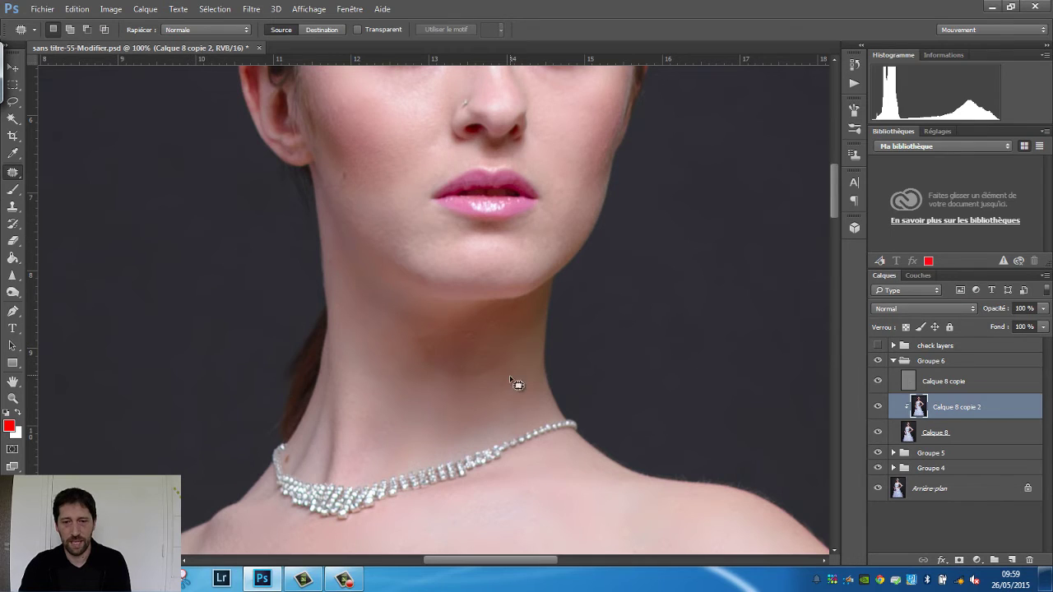
pyautogui.moveTo(470, 357)
pyautogui.mouseDown()
pyautogui.moveTo(482, 381)
pyautogui.moveTo(445, 396)
pyautogui.mouseUp()
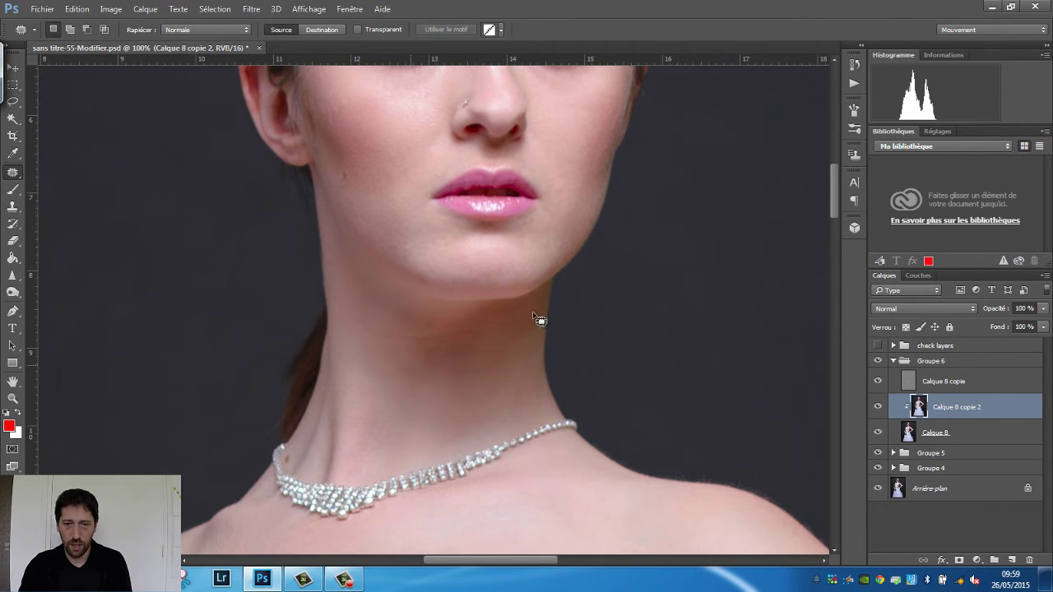
pyautogui.moveTo(535, 319)
pyautogui.mouseDown()
pyautogui.moveTo(521, 383)
pyautogui.moveTo(480, 360)
pyautogui.moveTo(482, 344)
pyautogui.moveTo(489, 404)
pyautogui.mouseUp()
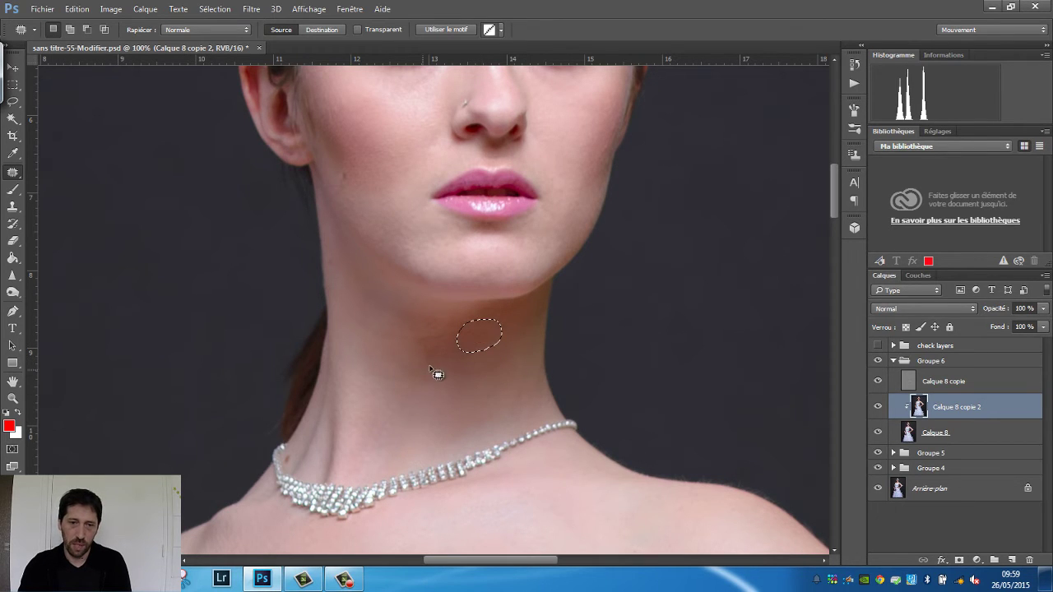
pyautogui.moveTo(412, 339)
pyautogui.mouseDown()
pyautogui.moveTo(450, 339)
pyautogui.moveTo(395, 362)
pyautogui.moveTo(453, 379)
pyautogui.moveTo(441, 325)
pyautogui.moveTo(486, 341)
pyautogui.mouseUp()
pyautogui.moveTo(485, 383)
pyautogui.mouseDown()
pyautogui.moveTo(515, 381)
pyautogui.moveTo(461, 395)
pyautogui.moveTo(473, 362)
pyautogui.moveTo(463, 414)
pyautogui.moveTo(479, 350)
pyautogui.moveTo(471, 344)
pyautogui.moveTo(526, 340)
pyautogui.moveTo(510, 323)
pyautogui.moveTo(490, 339)
pyautogui.moveTo(510, 340)
pyautogui.moveTo(453, 336)
pyautogui.moveTo(469, 346)
pyautogui.moveTo(444, 367)
pyautogui.moveTo(405, 352)
pyautogui.moveTo(440, 390)
pyautogui.mouseUp()
pyautogui.hotkey('ctrl', 'd')
pyautogui.hotkey('ctrl', 'd')
pyautogui.hotkey('ctrl', 'd')
pyautogui.hotkey('ctrl', 'd')
pyautogui.hotkey('ctrl', 'd')
pyautogui.hotkey('ctrl', 'd')
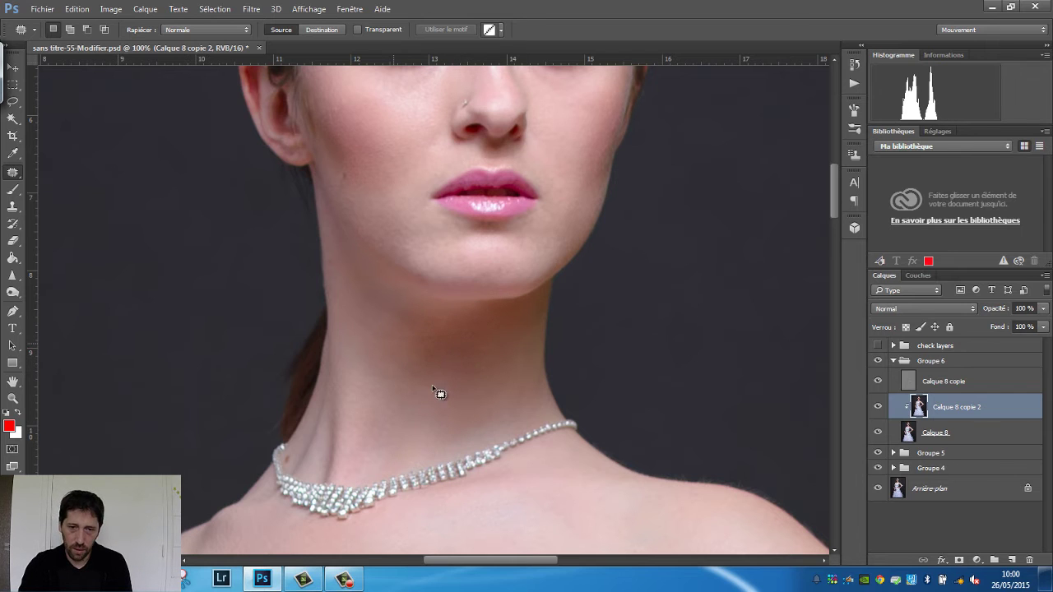
pyautogui.hotkey('ctrl', '-')
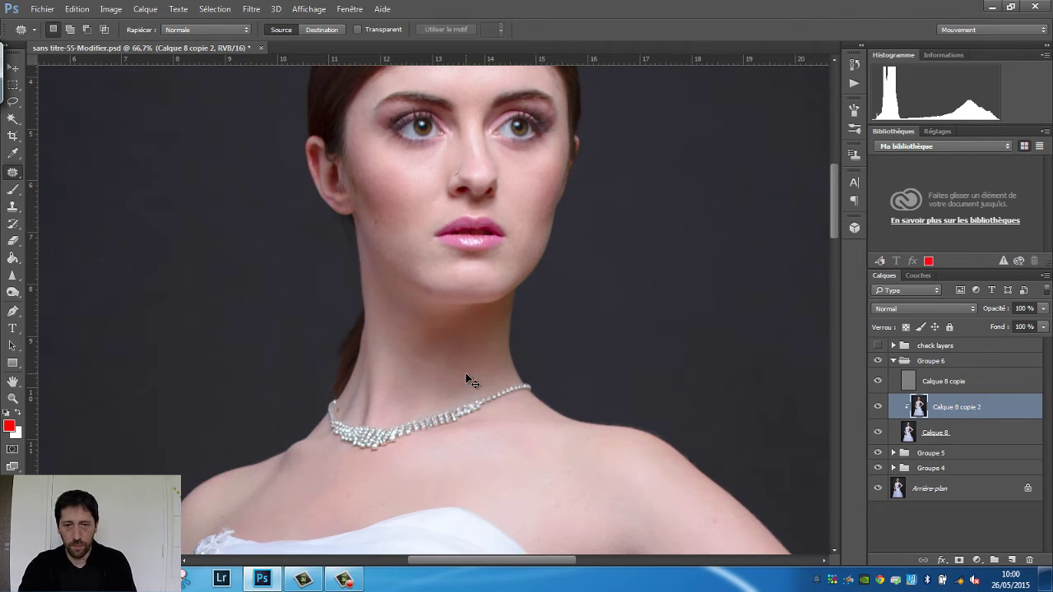
pyautogui.hotkey('ctrl', '-')
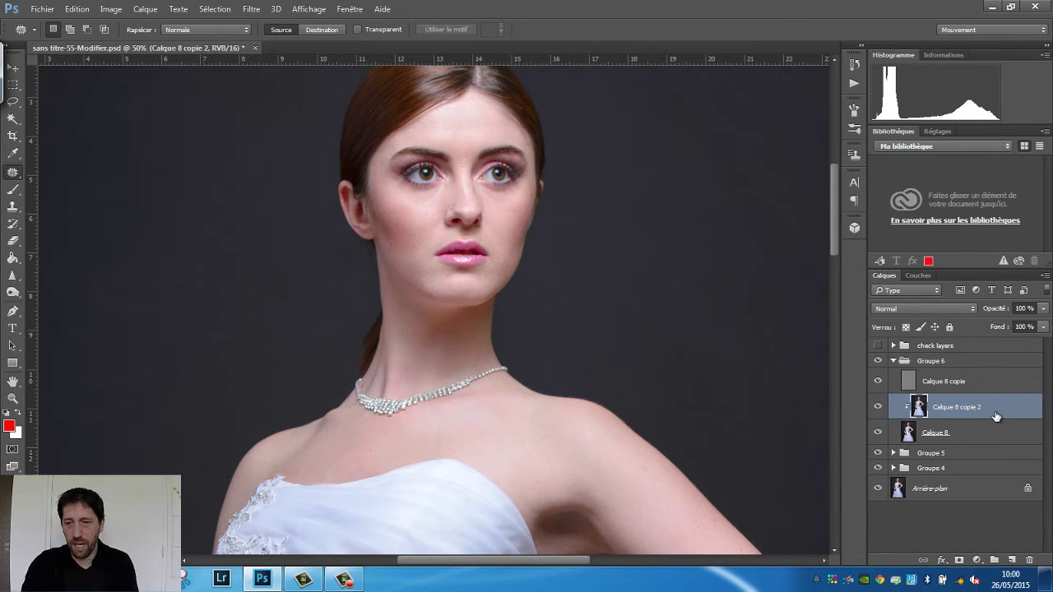
# Duplicate the patched layer as Calque 8 copie 3 and clip it to the layers below
pyautogui.hotkey('ctrl', 'j')
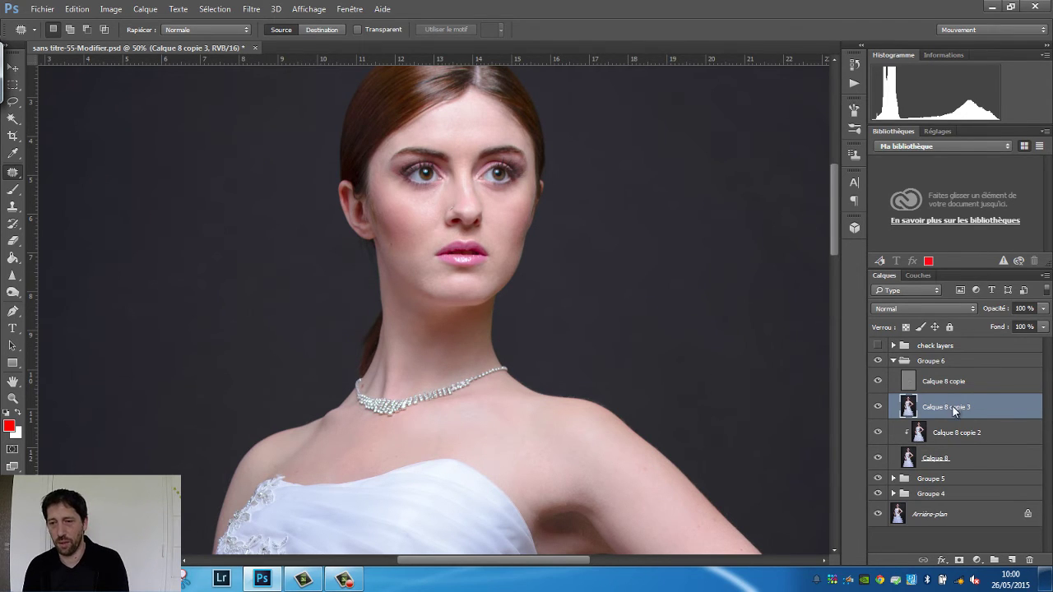
pyautogui.rightClick(953, 412)
pyautogui.click(701, 250)
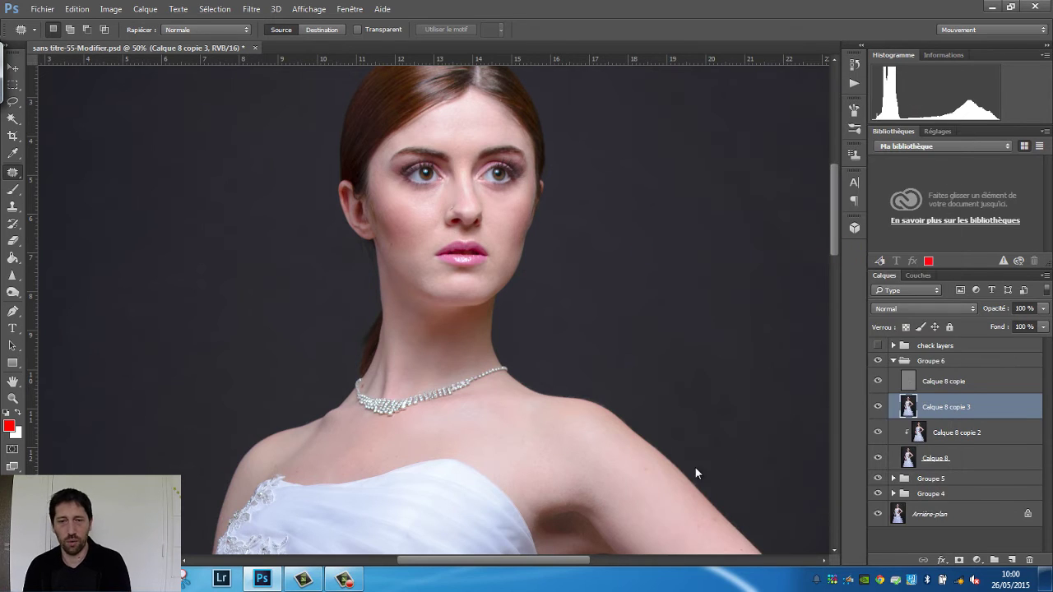
# Blend the neck skin with the Mixer Brush, then show Calque 8 copie 3 and Groupe 6
pyautogui.hotkey('ctrl', 'alt', 'g')
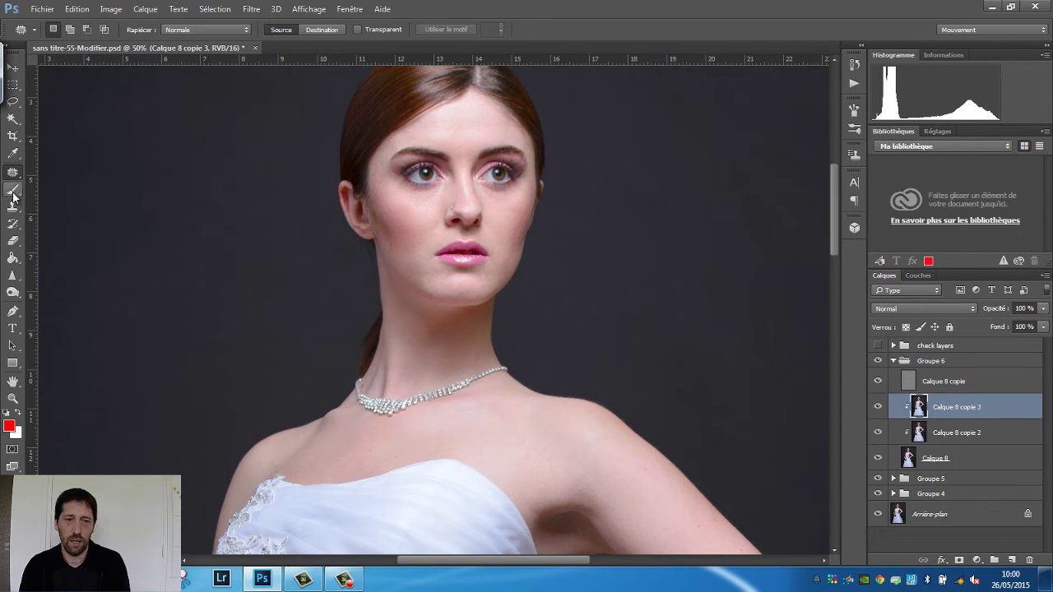
pyautogui.click(13, 189)
pyautogui.rightClick(13, 194)
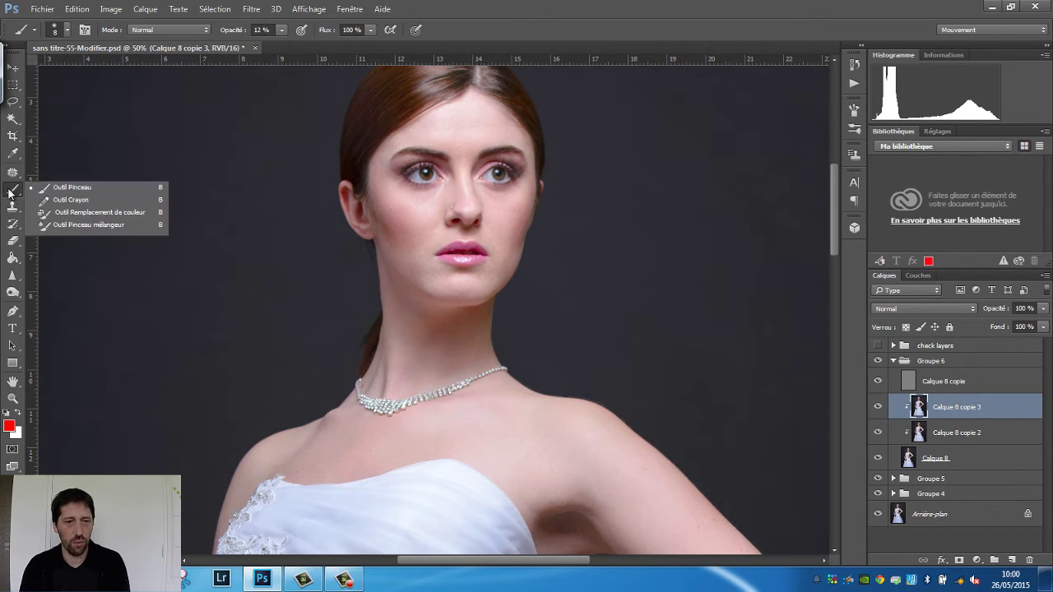
pyautogui.click(55, 226)
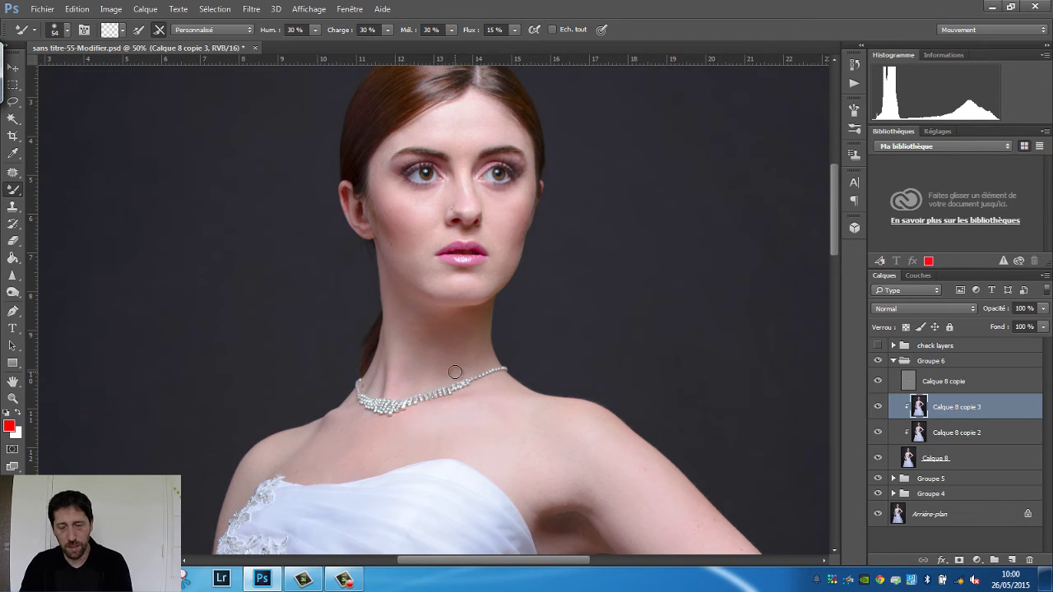
pyautogui.hotkey('ctrl', '+')
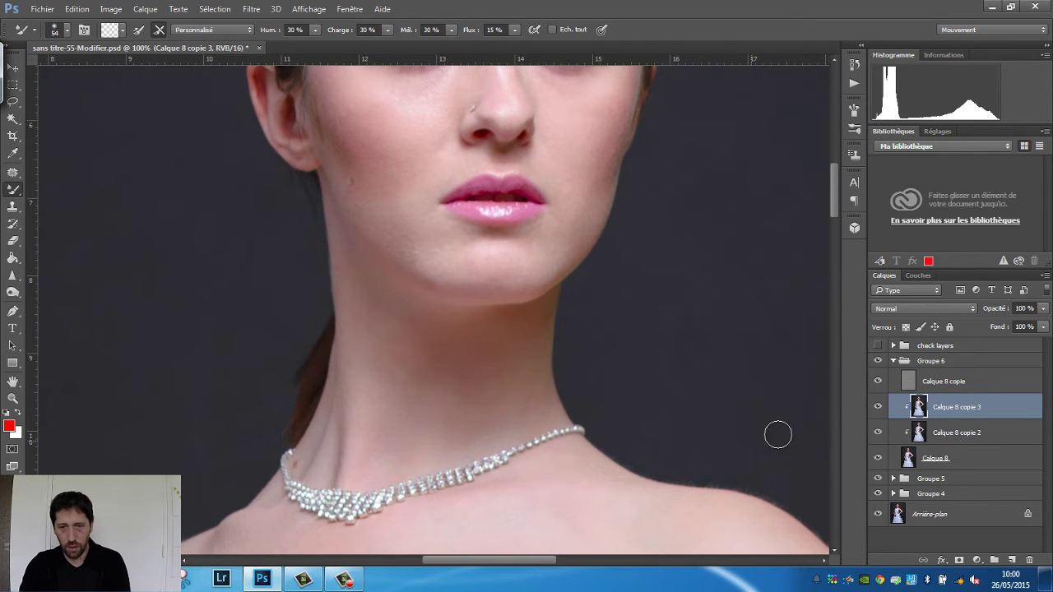
pyautogui.click(878, 408)
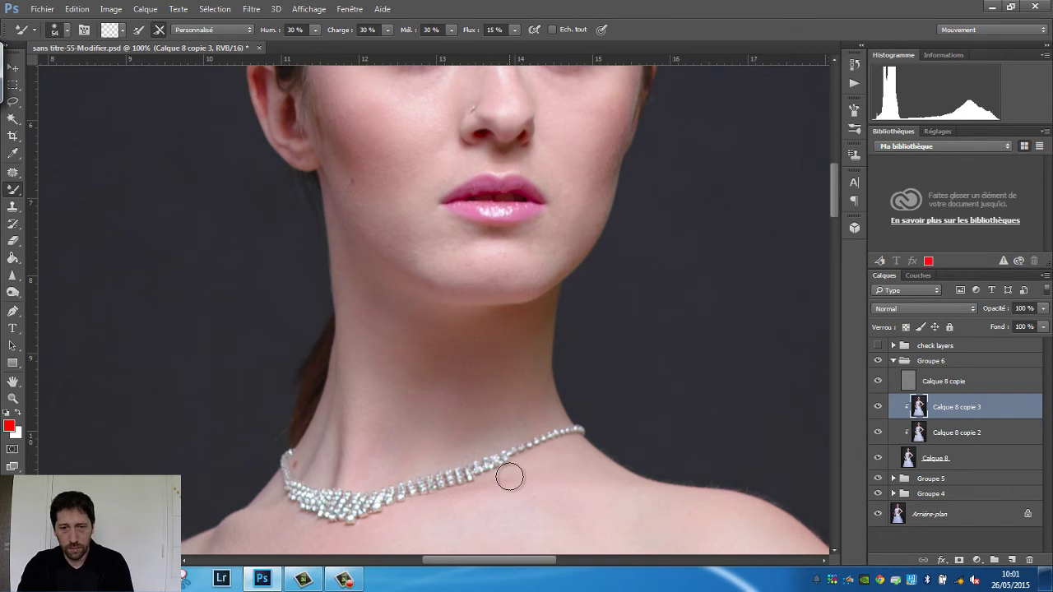
pyautogui.hotkey('ctrl', '-')
pyautogui.hotkey('ctrl', '-')
pyautogui.hotkey('ctrl', '-')
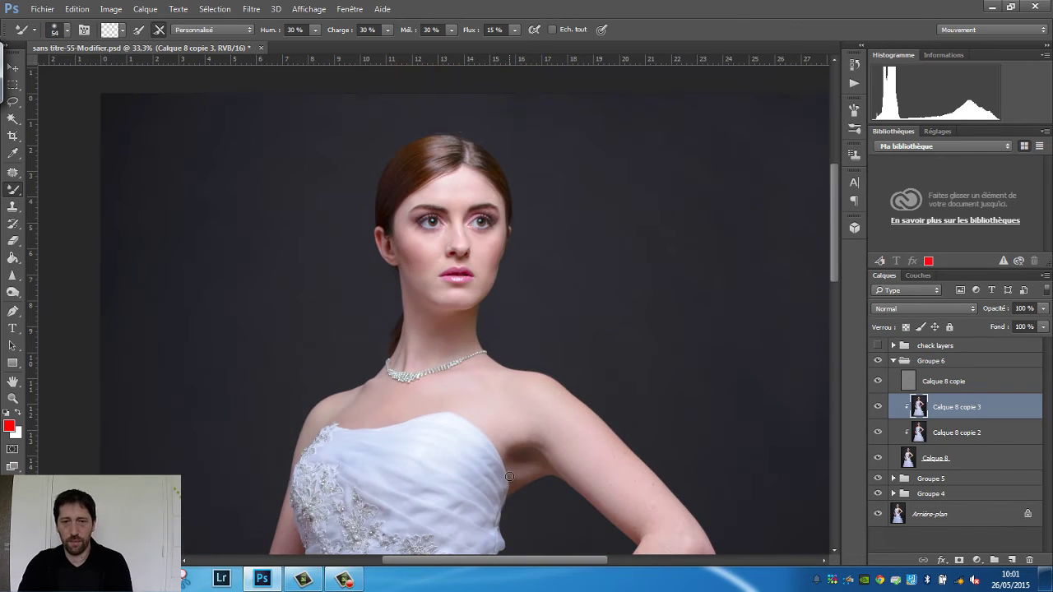
pyautogui.hotkey('ctrl', '-')
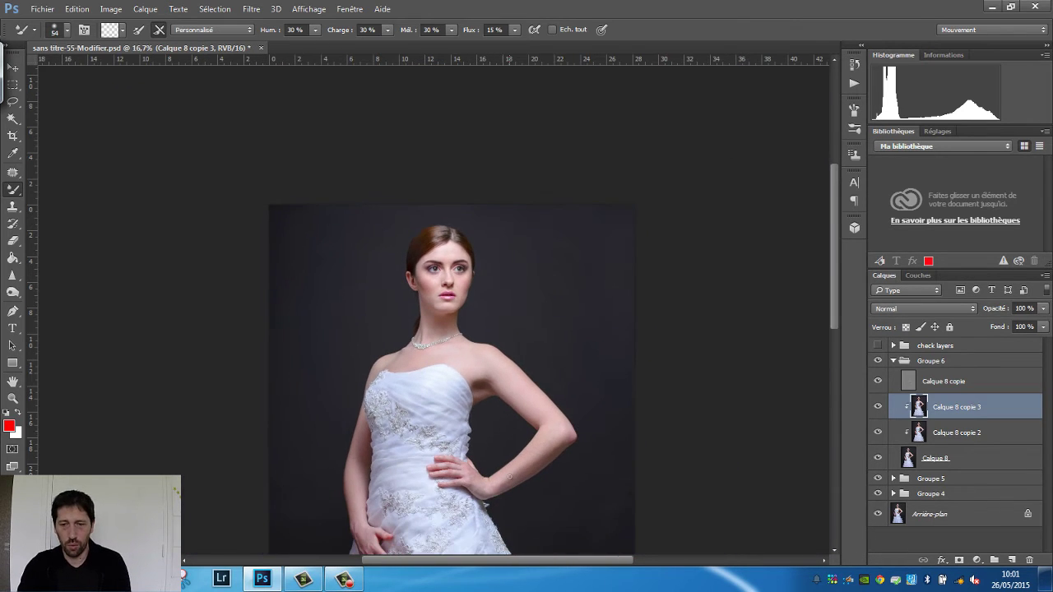
pyautogui.click(878, 361)
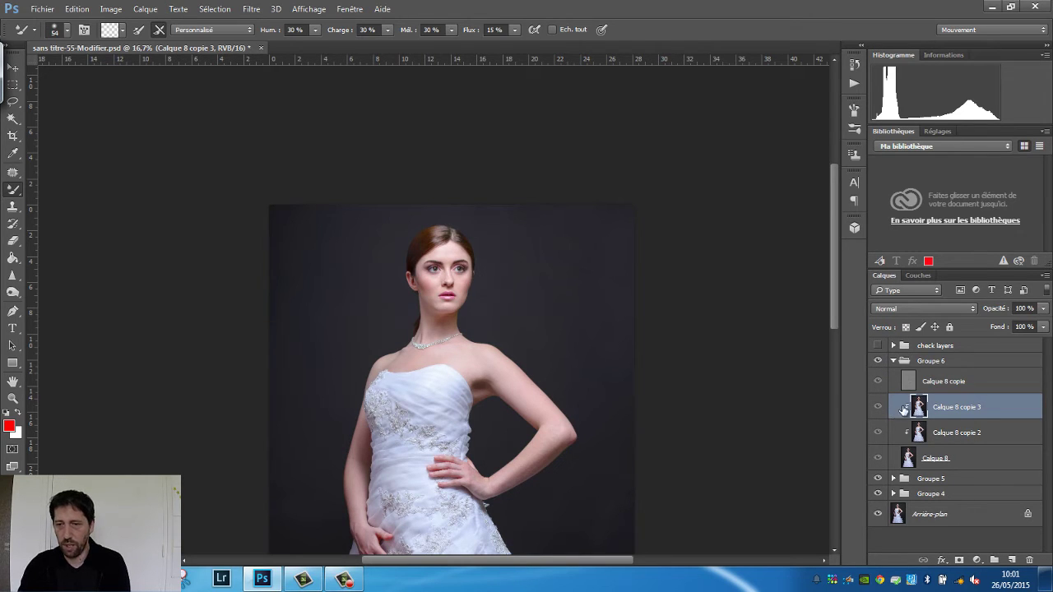
# Group Groupe 6 and Groupe 5 into a new visible Groupe 7
pyautogui.click(894, 361)
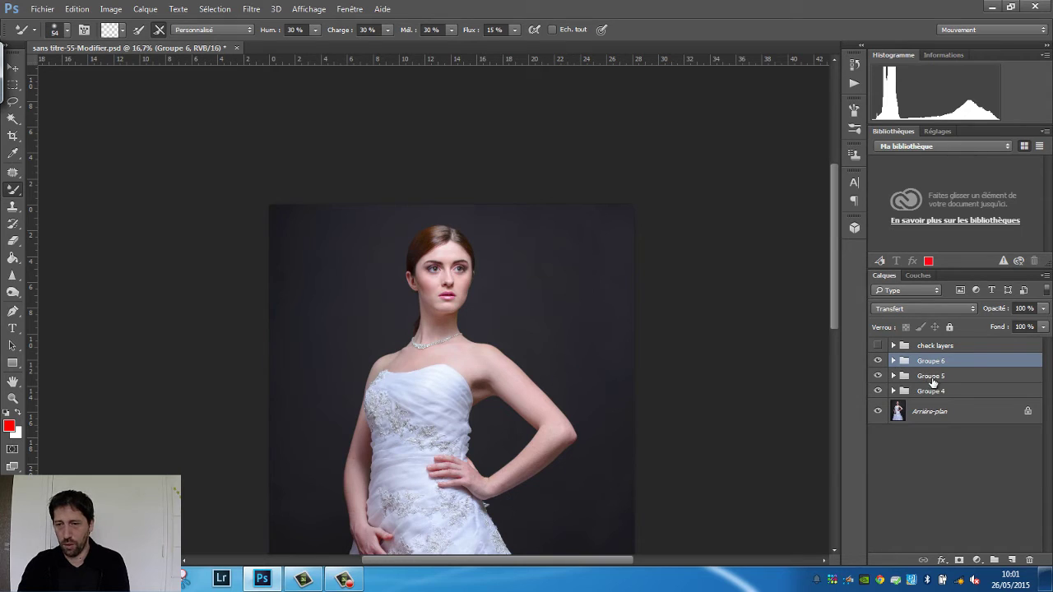
pyautogui.keyDown('ctrl'); pyautogui.click(969, 377); pyautogui.keyUp('ctrl')
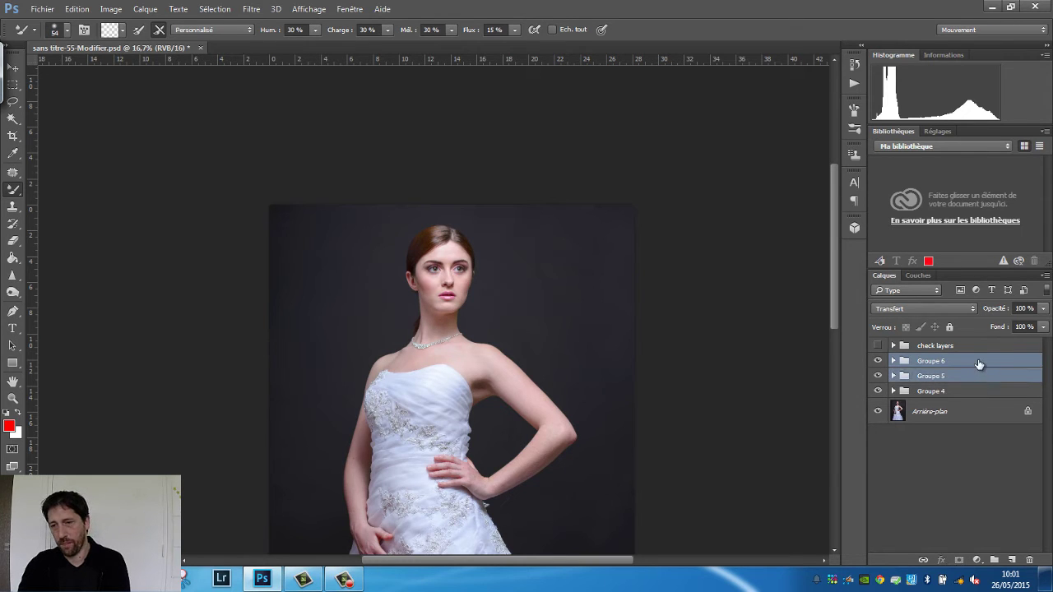
pyautogui.moveTo(978, 364); pyautogui.dragTo(995, 560)
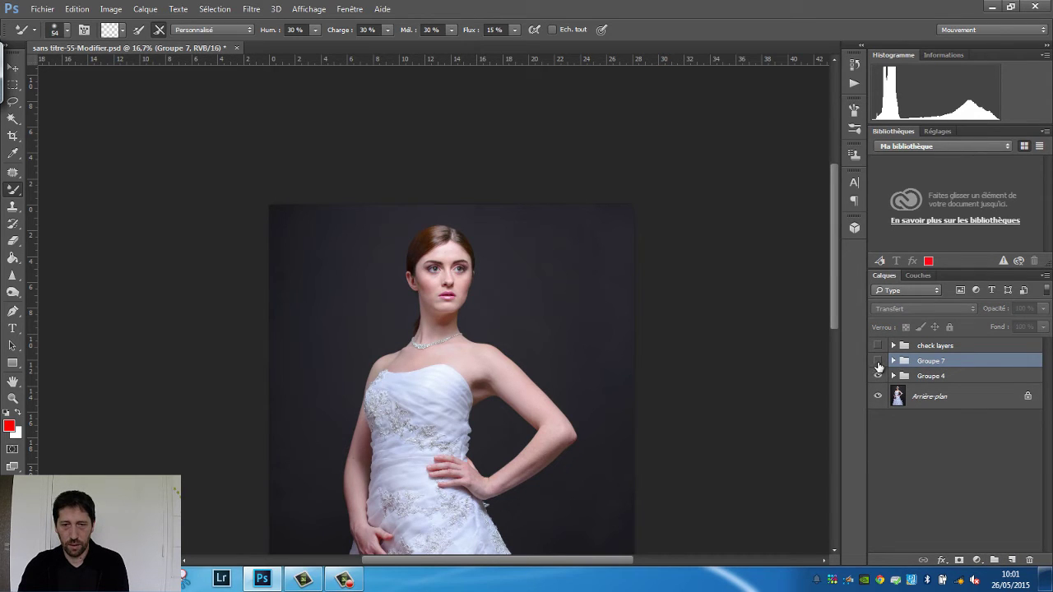
pyautogui.click(879, 362)
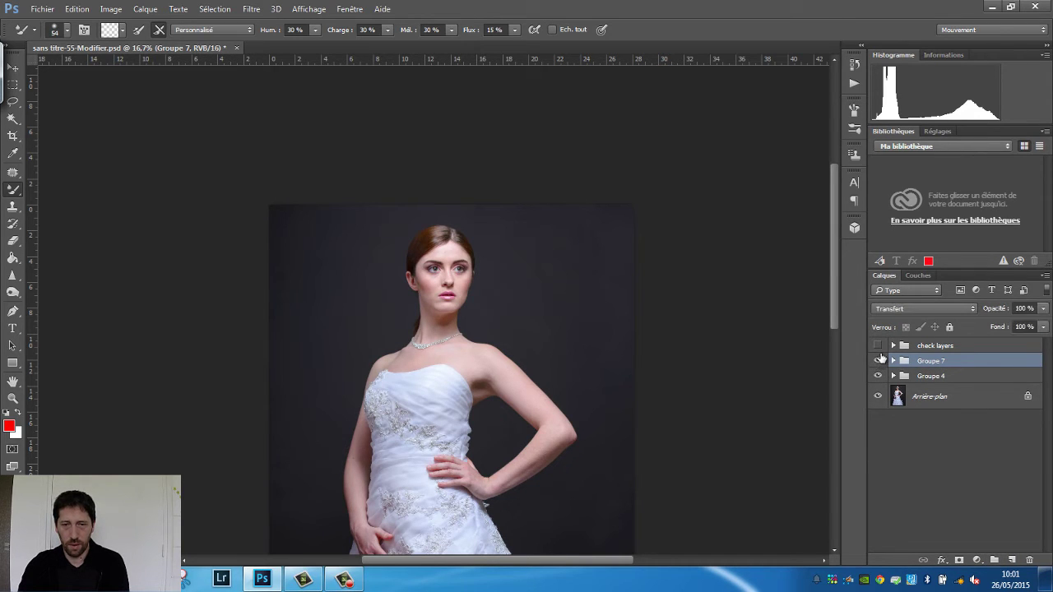
pyautogui.hotkey('ctrl', '+')
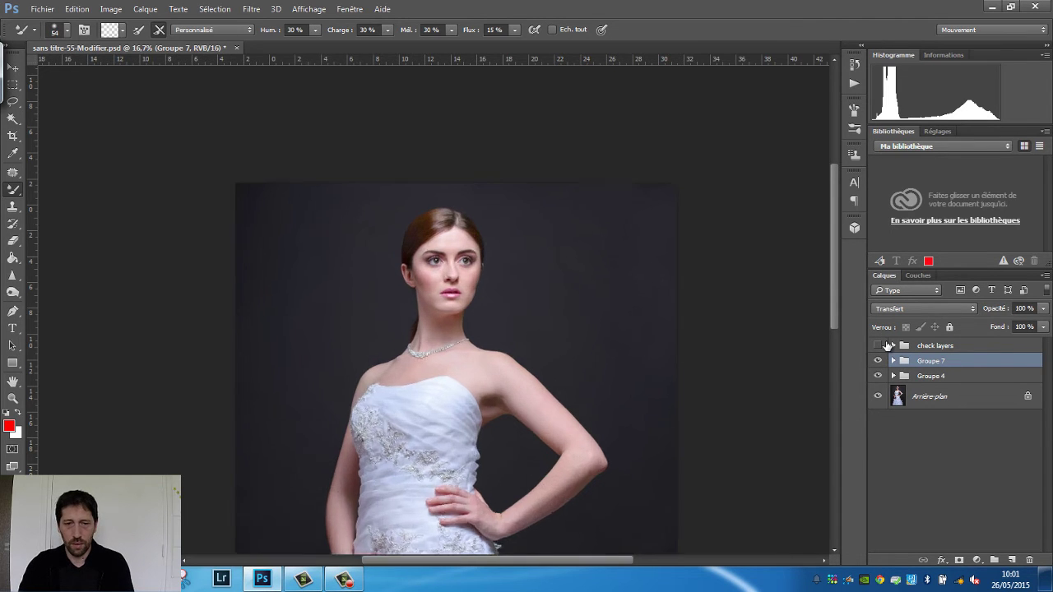
pyautogui.hotkey('ctrl', '+')
pyautogui.hotkey('ctrl', '+')
pyautogui.hotkey('ctrl', '+')
# Expand Groupe 7 and duplicate the Calque 8 copie layer
pyautogui.click(894, 361)
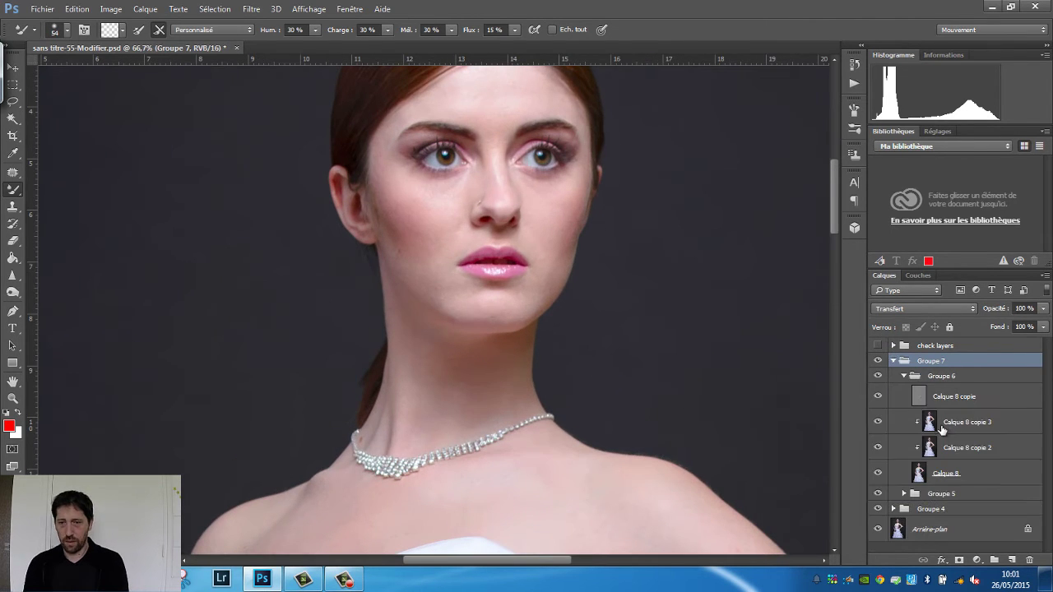
pyautogui.click(949, 425)
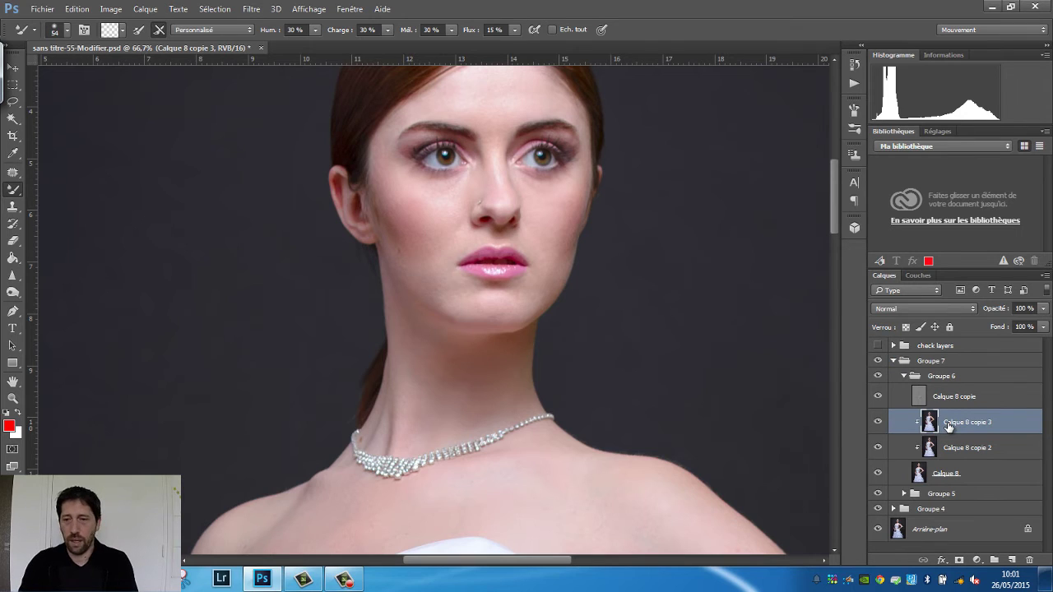
pyautogui.hotkey('ctrl', '+')
pyautogui.hotkey('ctrl', '+')
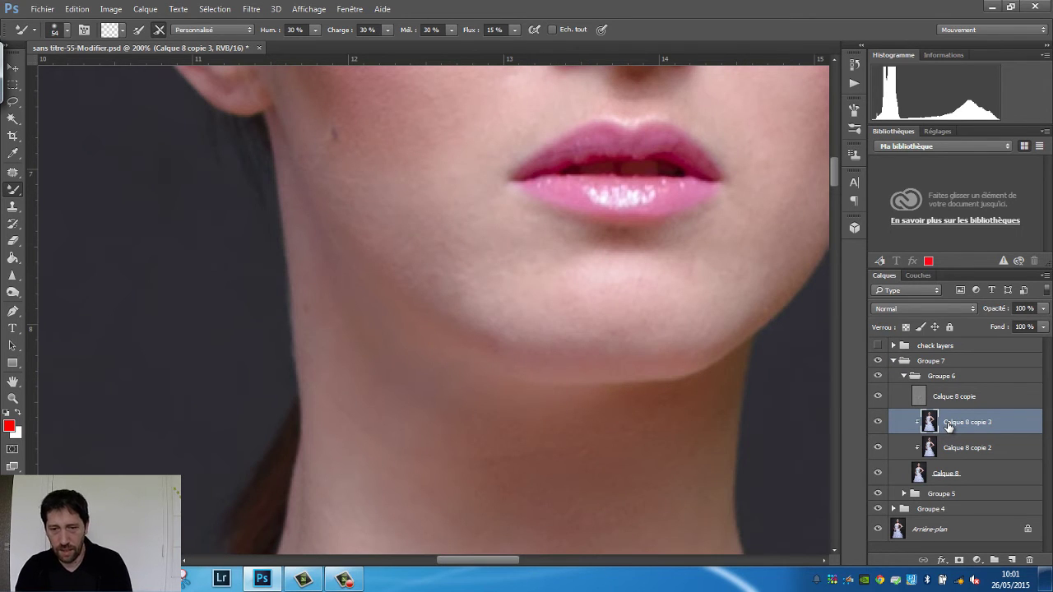
pyautogui.scroll(-5, 597, 348)
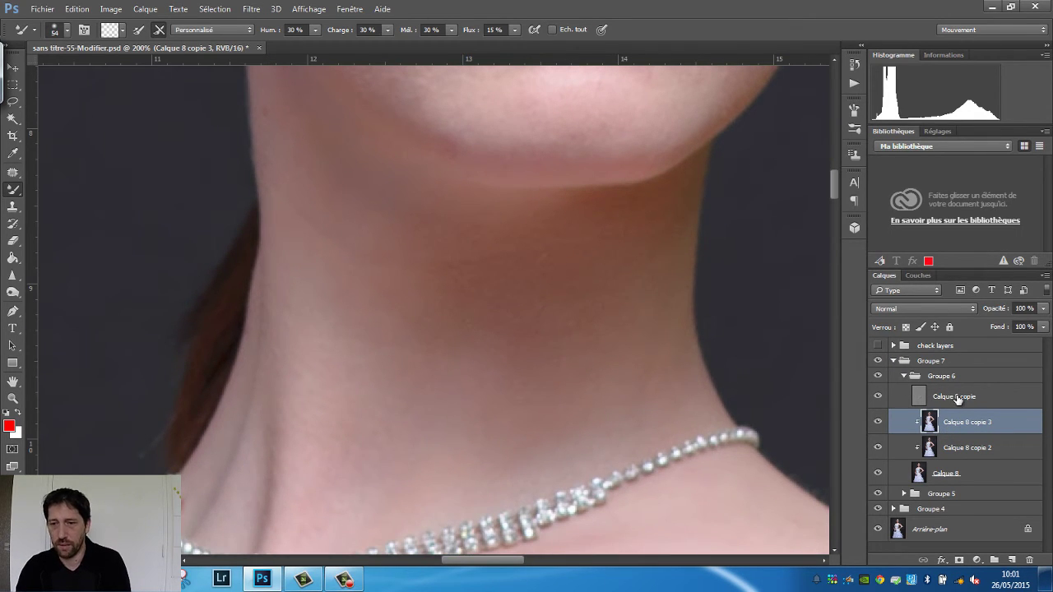
pyautogui.click(954, 400)
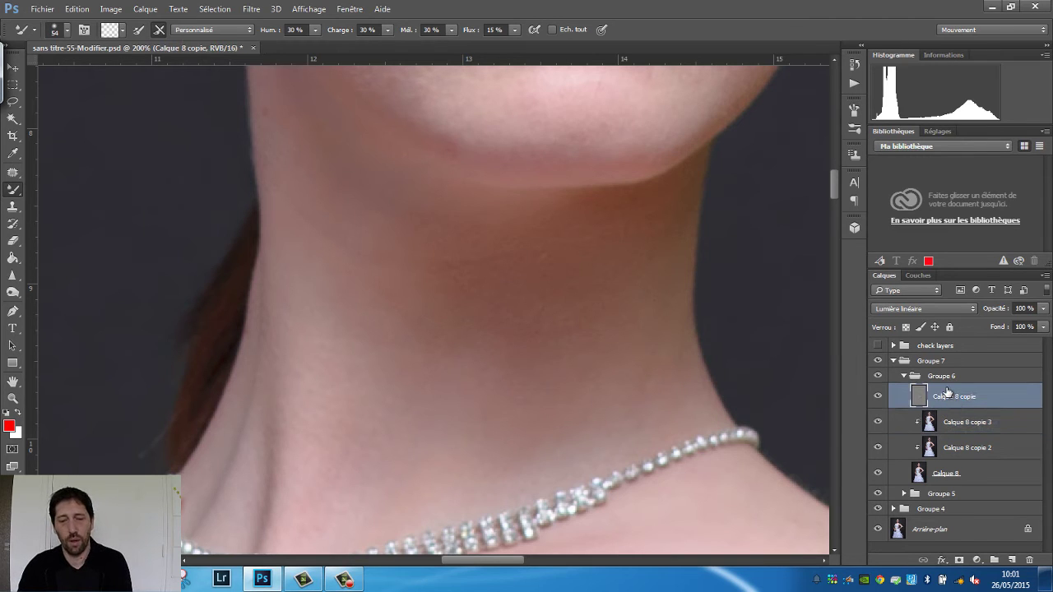
pyautogui.hotkey('ctrl', 'j')
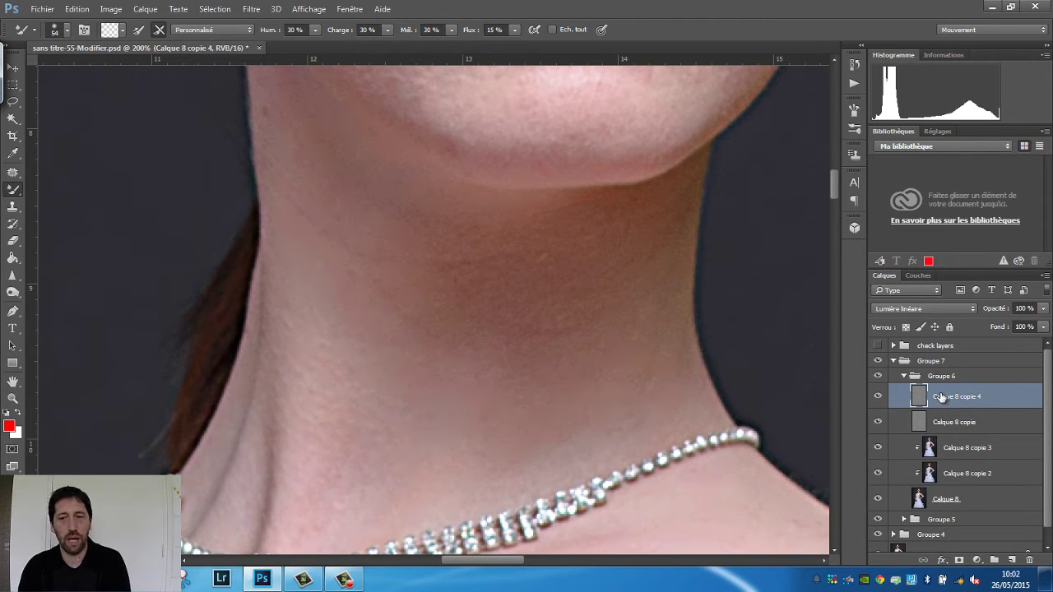
# Clip the new copy onto Calque 8 copie and set its blend mode to Normal
pyautogui.rightClick(943, 399)
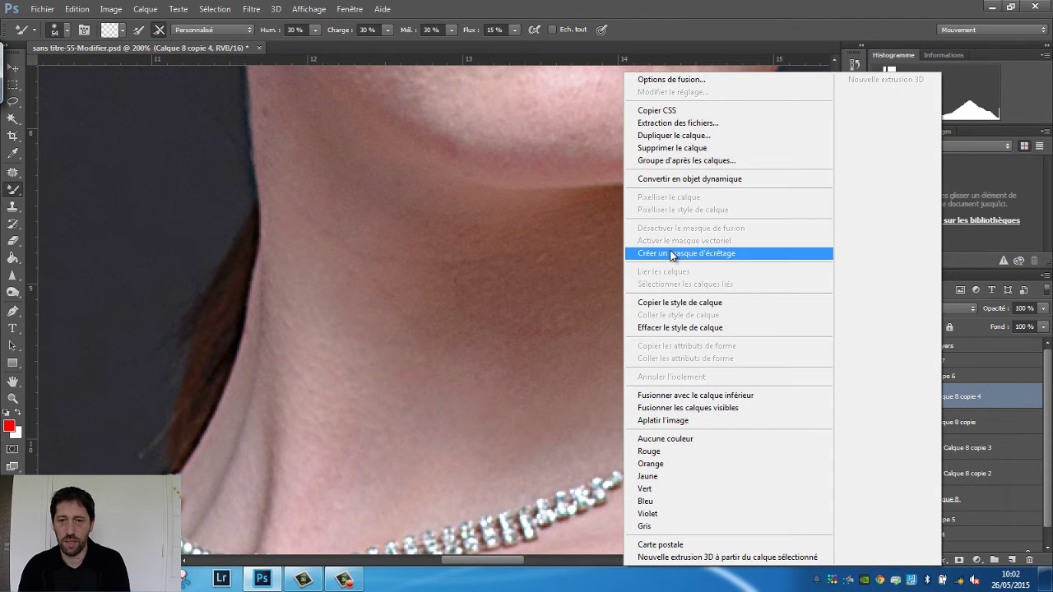
pyautogui.press('Escape')
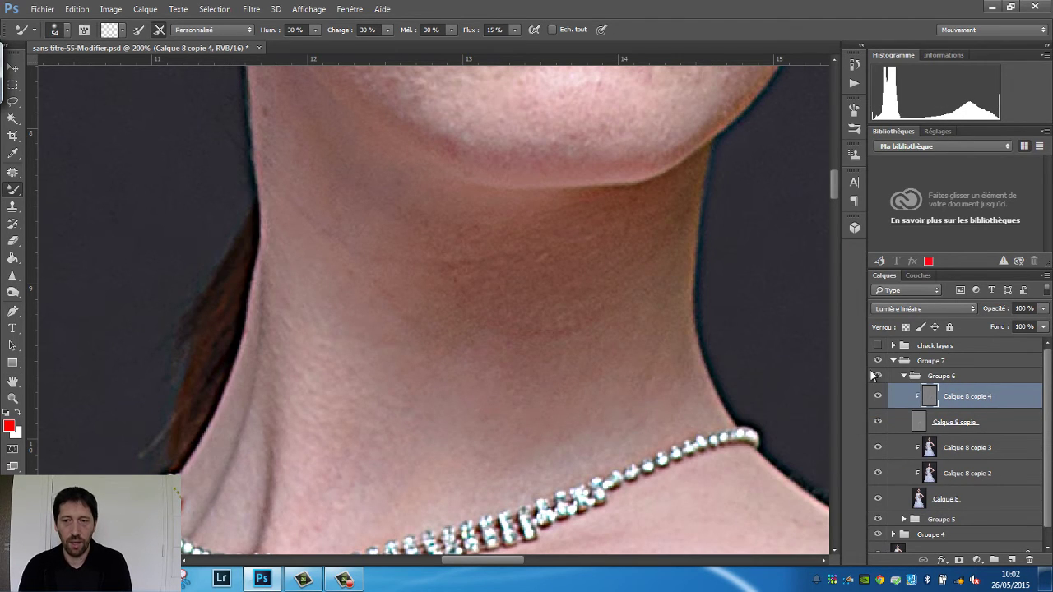
pyautogui.click(903, 310)
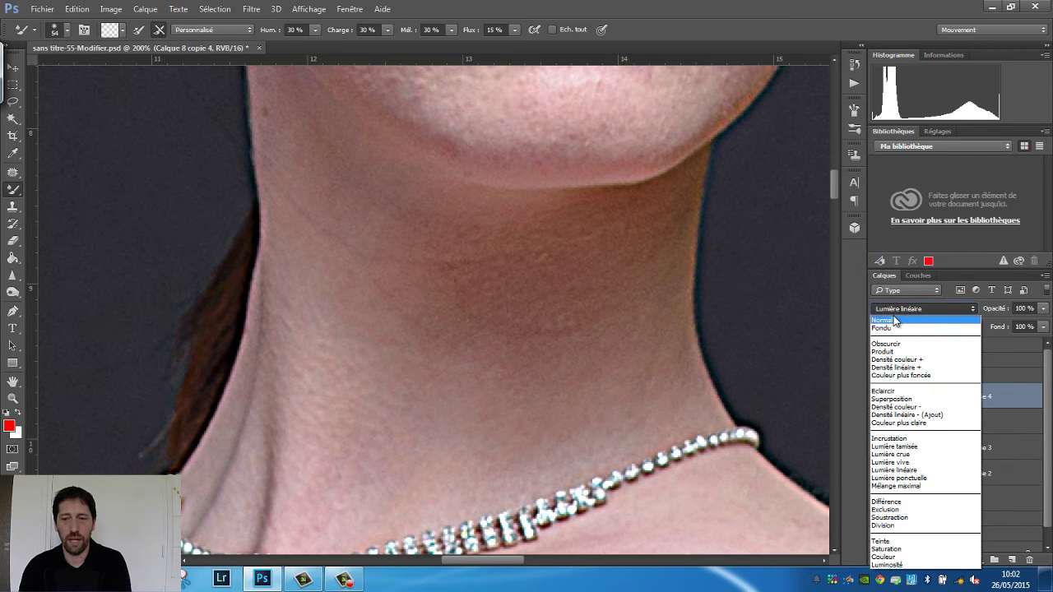
pyautogui.click(902, 320)
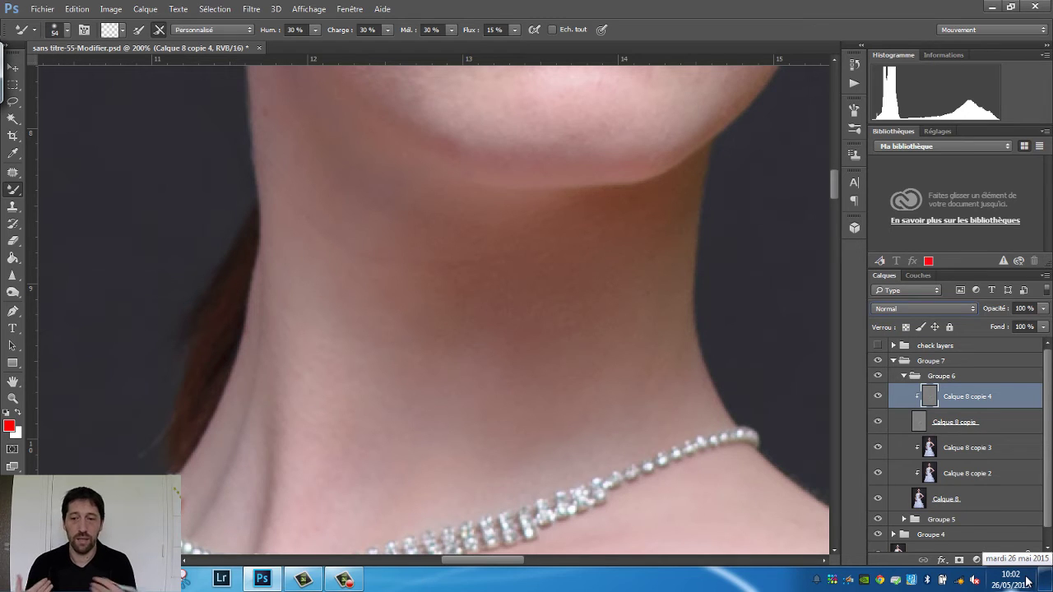
pyautogui.click(12, 174)
pyautogui.rightClick(13, 176)
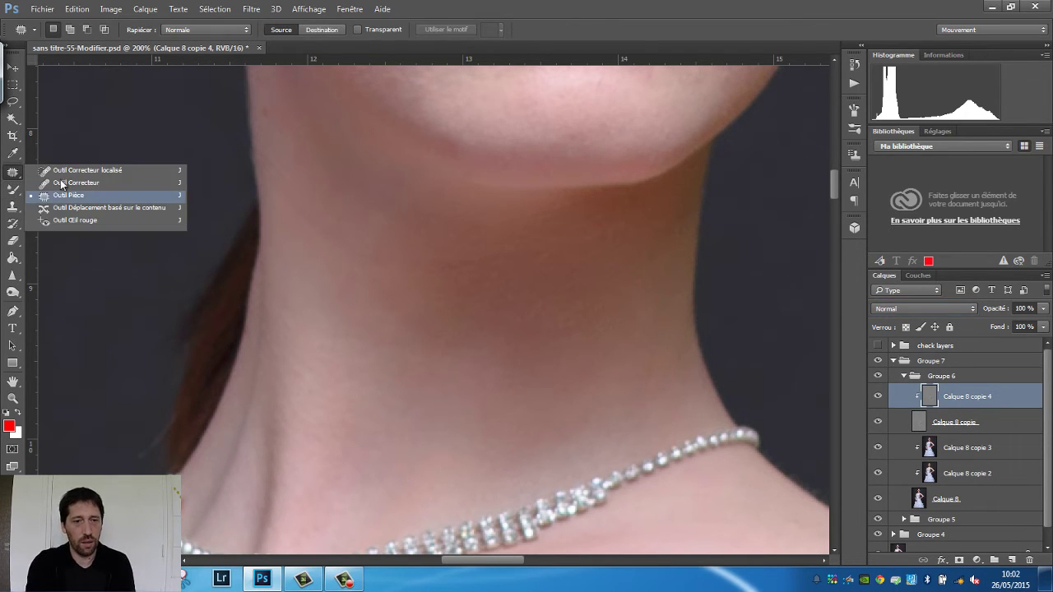
# Heal a small neck spot with a 4 px Healing Brush, then switch on the check layers group
pyautogui.click(66, 185)
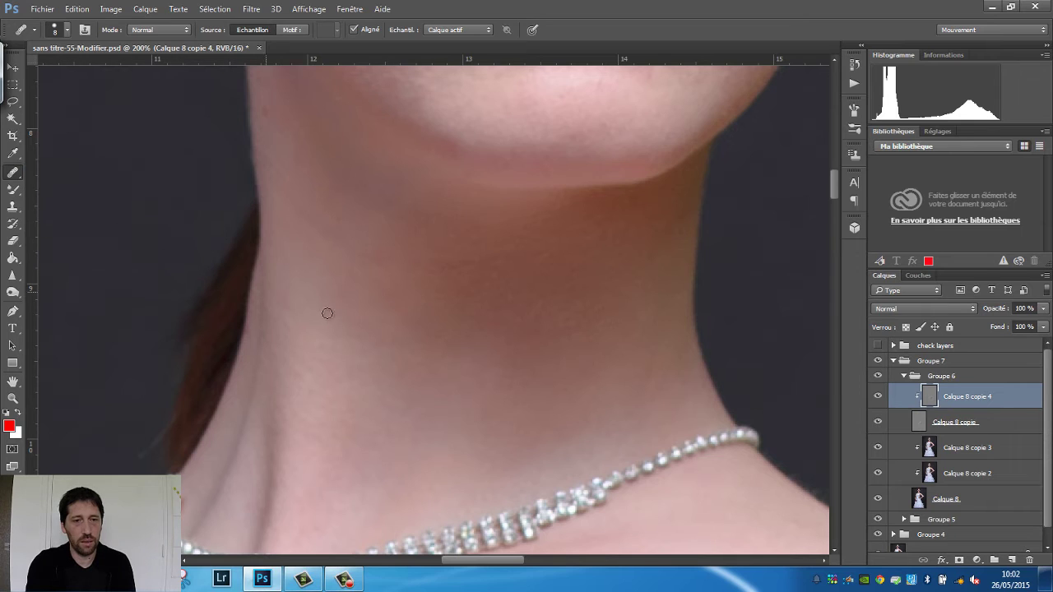
pyautogui.rightClick(391, 296)
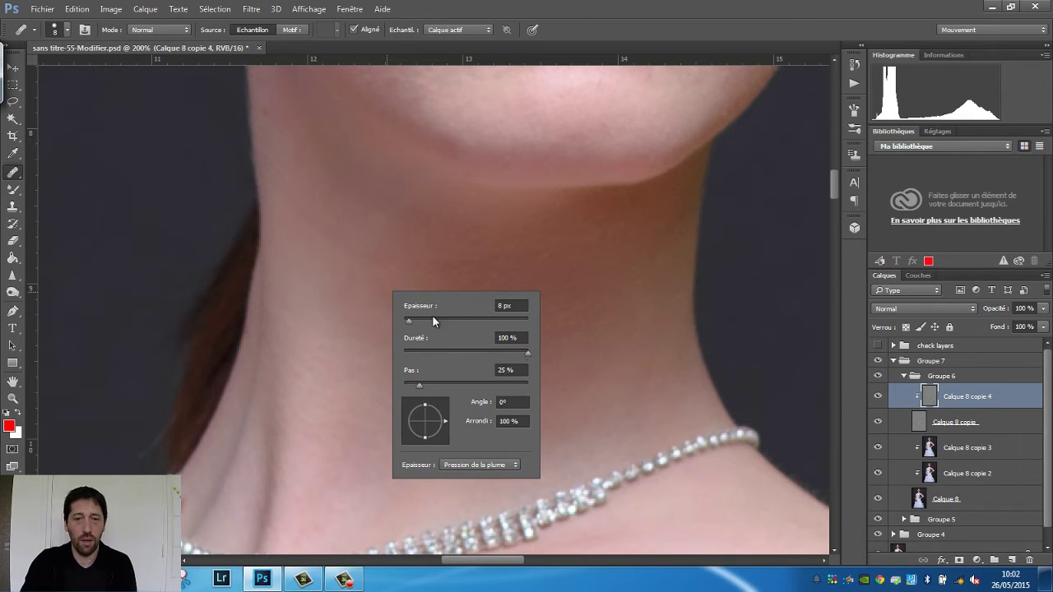
pyautogui.press('Escape')
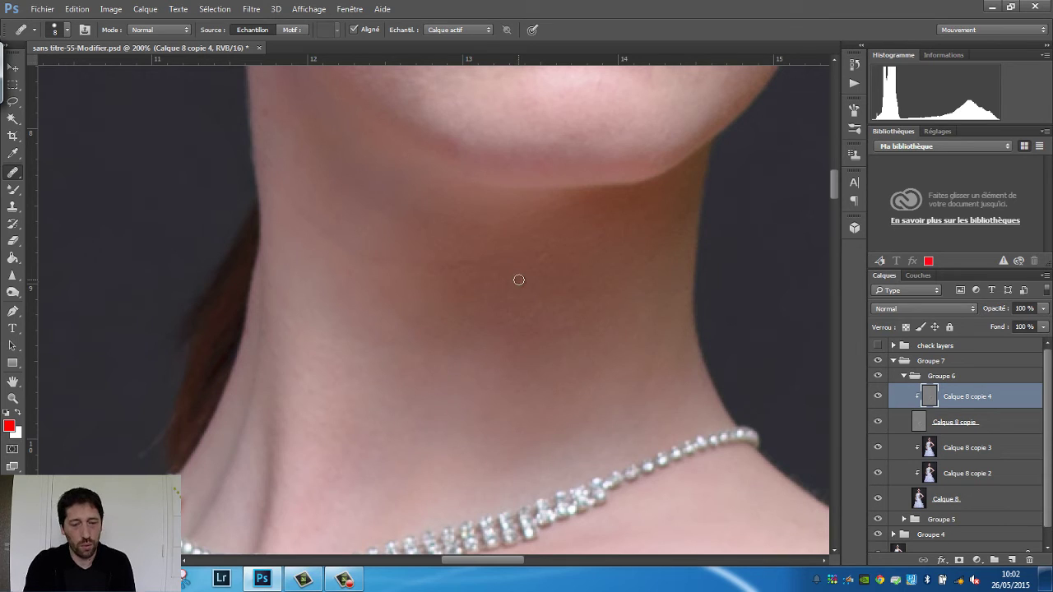
pyautogui.keyDown('alt'); pyautogui.rightClick(522, 309); pyautogui.keyUp('alt')
pyautogui.moveTo(520, 308); pyautogui.dragTo(521, 307)
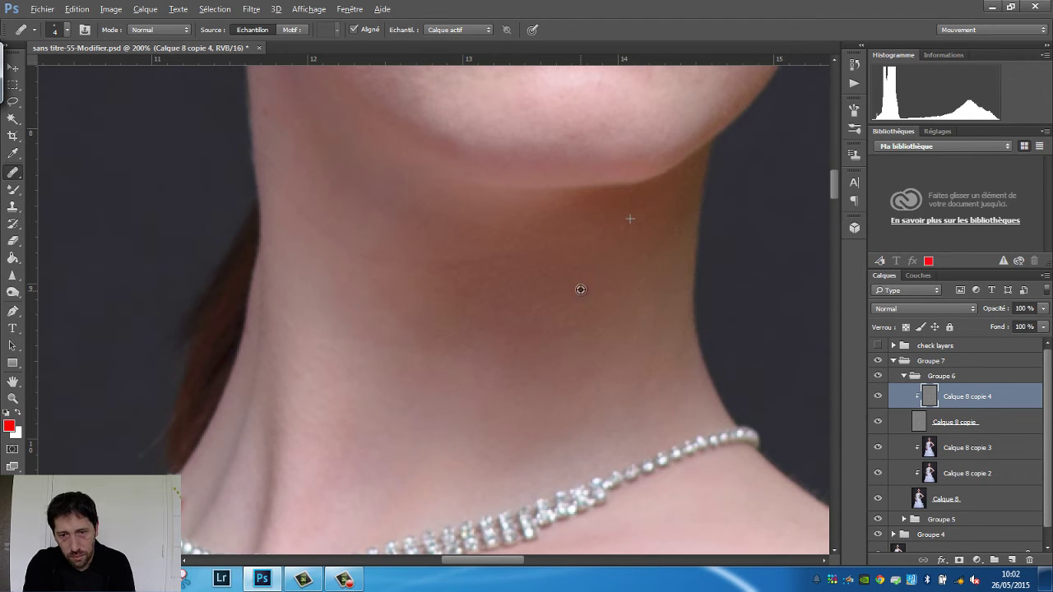
pyautogui.moveTo(581, 289); pyautogui.dragTo(583, 288)
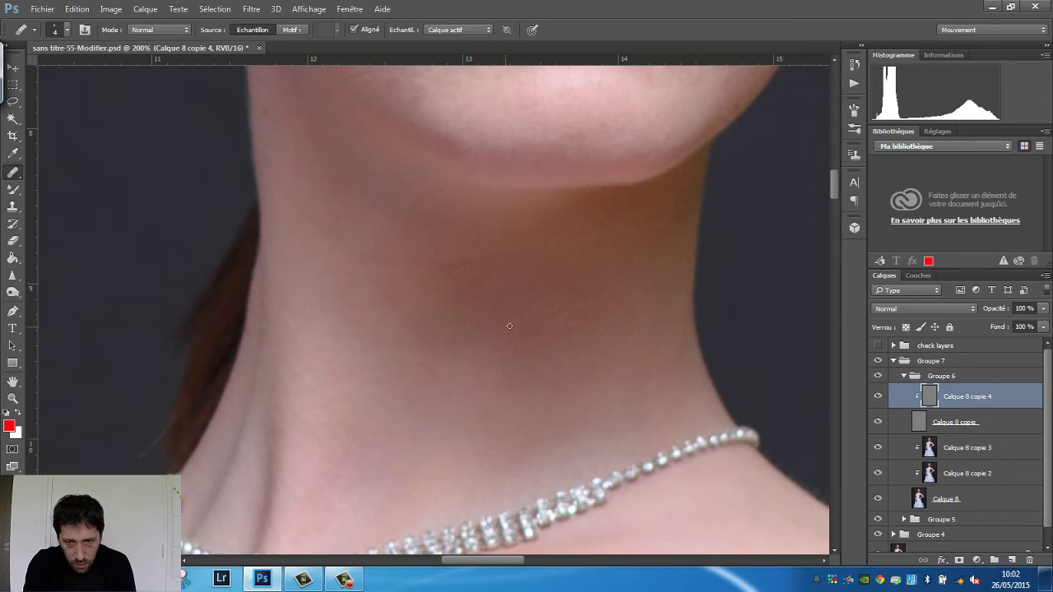
pyautogui.click(894, 347)
pyautogui.click(877, 346)
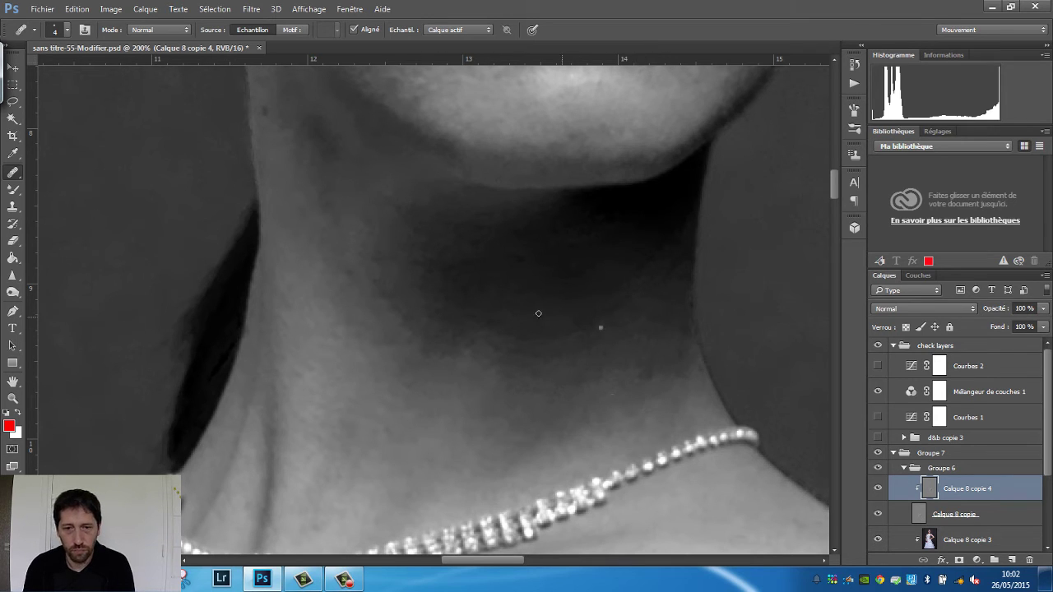
# Hide and collapse the check layers group, heal another neck spot, and zoom out
pyautogui.click(877, 346)
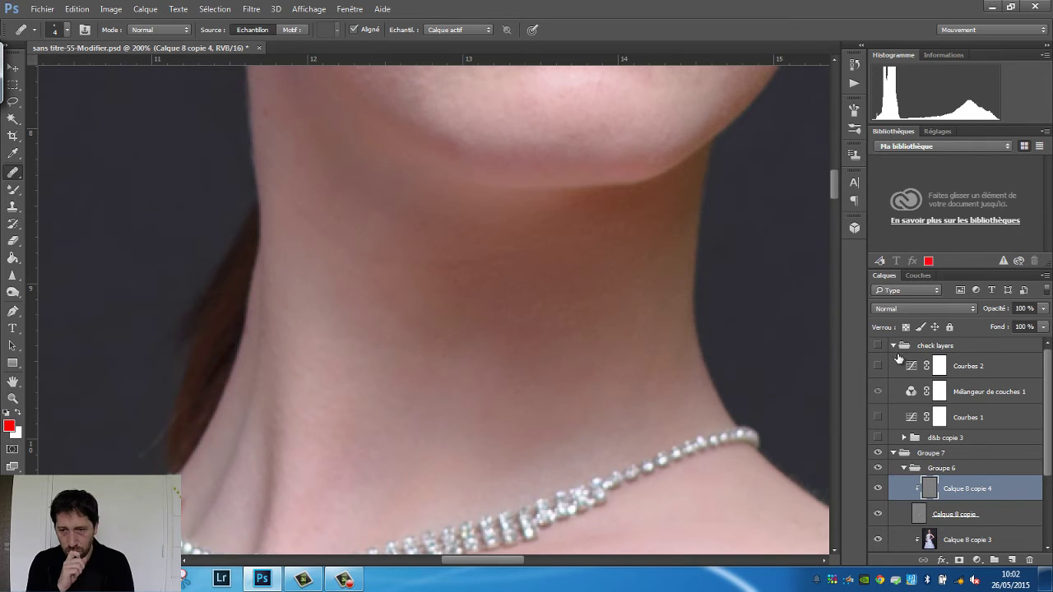
pyautogui.click(895, 346)
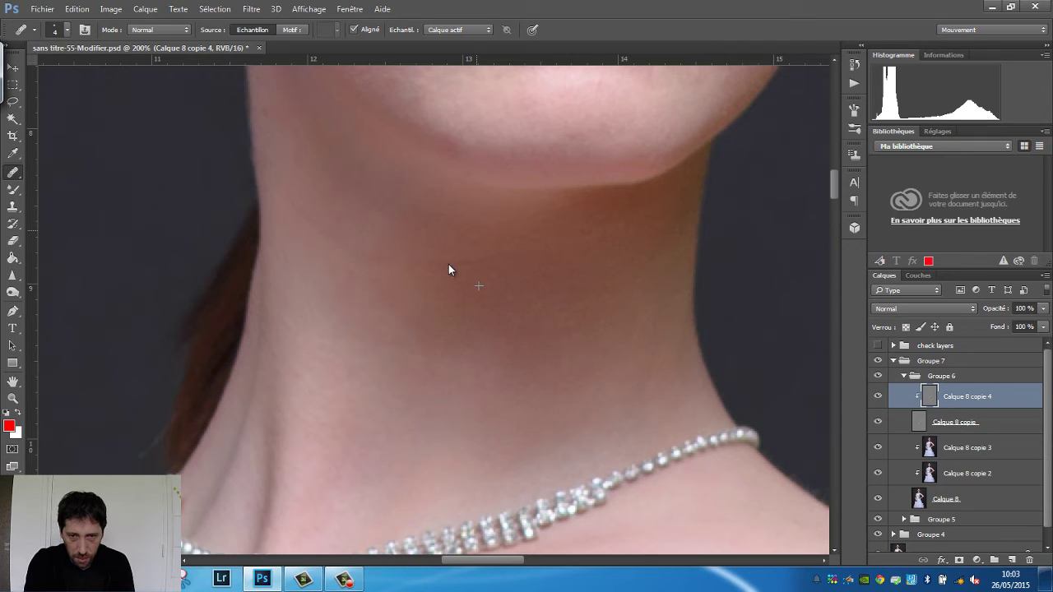
pyautogui.click(448, 264)
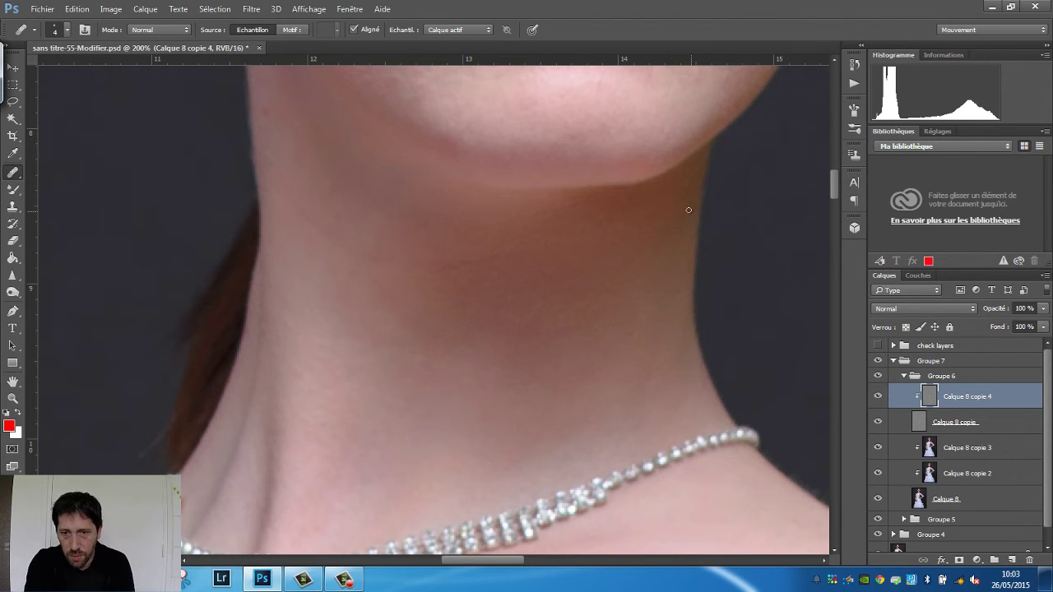
pyautogui.press('alt')
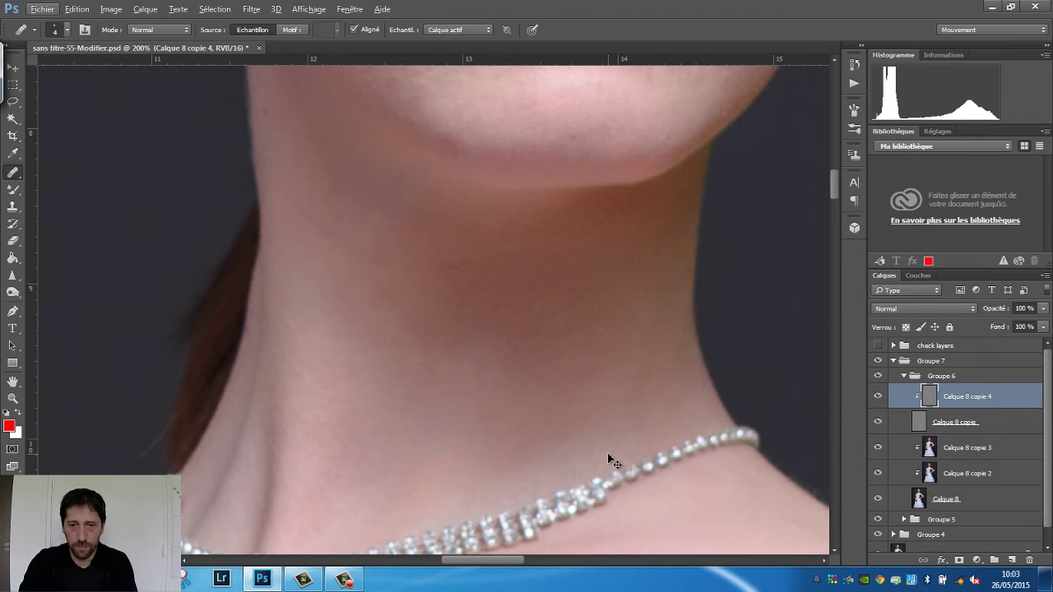
pyautogui.hotkey('ctrl', '-')
pyautogui.hotkey('ctrl', '-')
pyautogui.hotkey('ctrl', '-')
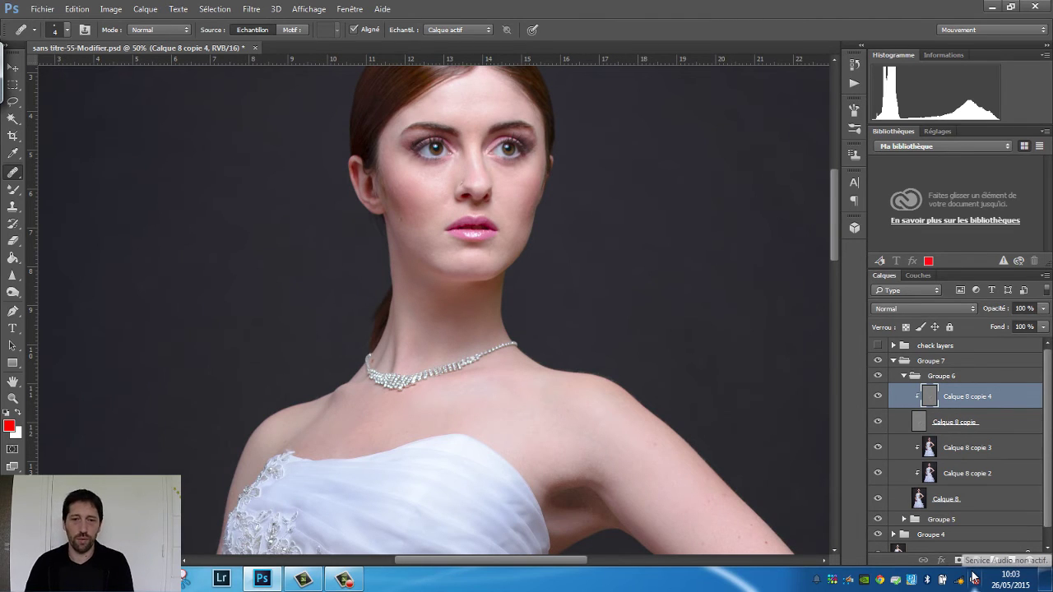
# Select Calque 8 copie 3 and delete an accidentally added Levels adjustment layer
pyautogui.hotkey('alt', '[')
pyautogui.hotkey('alt', '[')
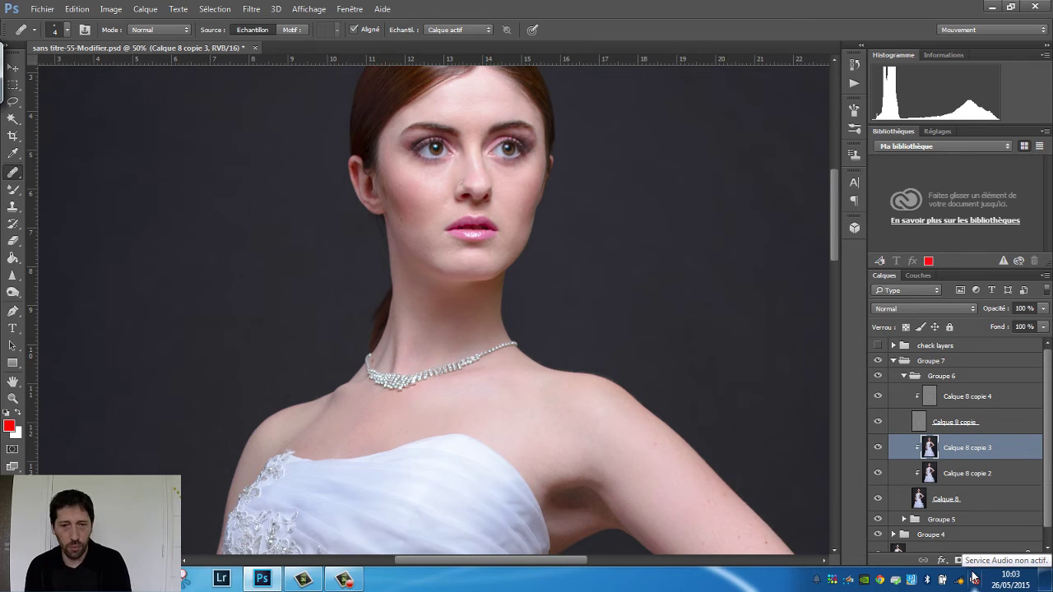
pyautogui.click(977, 560)
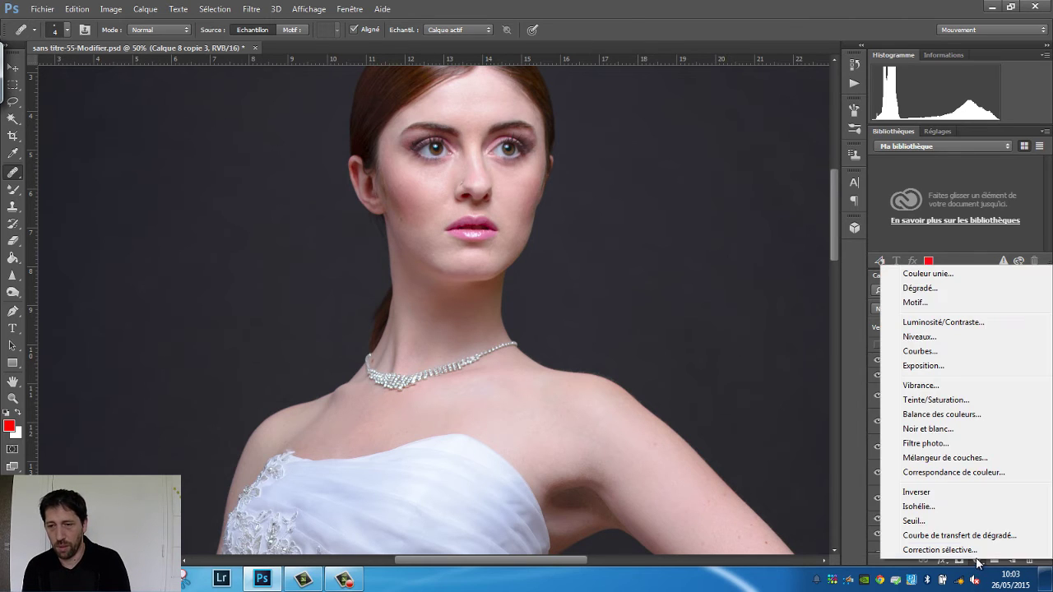
pyautogui.click(920, 349)
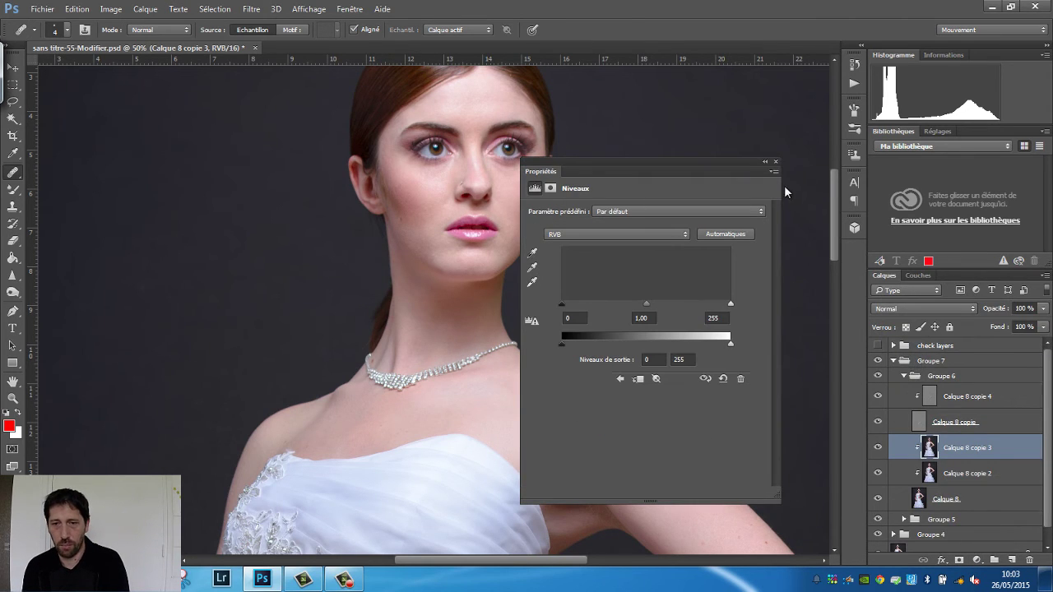
pyautogui.click(776, 163)
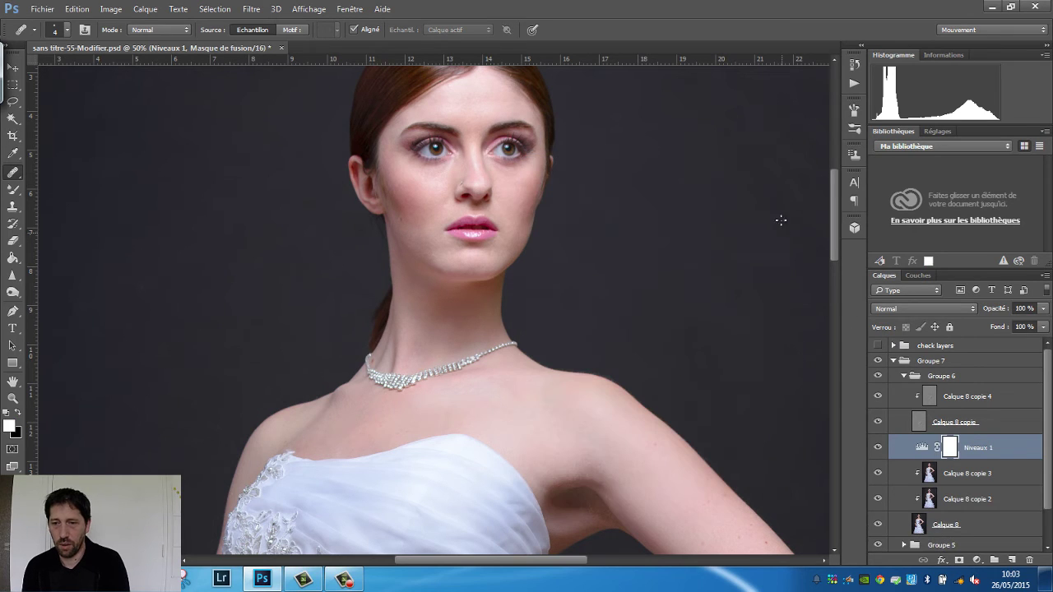
pyautogui.press('Delete')
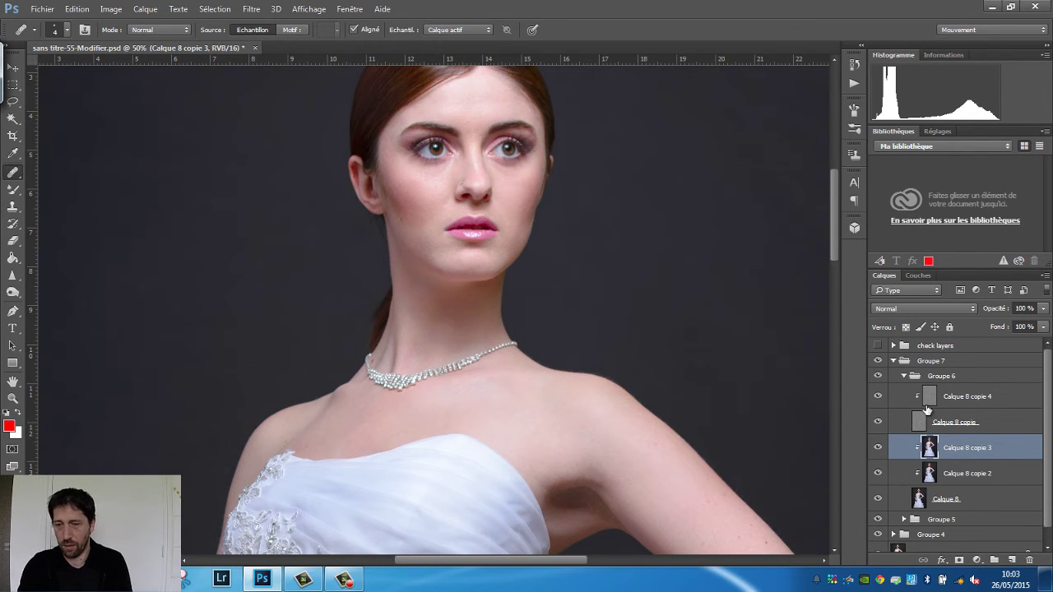
# Add Courbes 4 lifting 116 to 136, invert its mask to black, and zoom to 100%
pyautogui.click(979, 563)
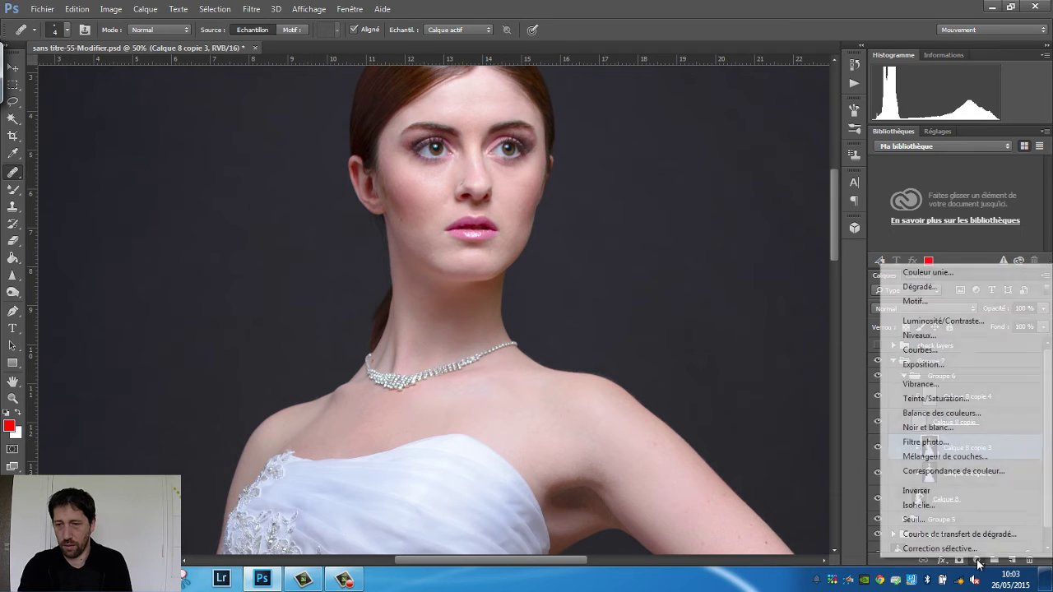
pyautogui.click(920, 351)
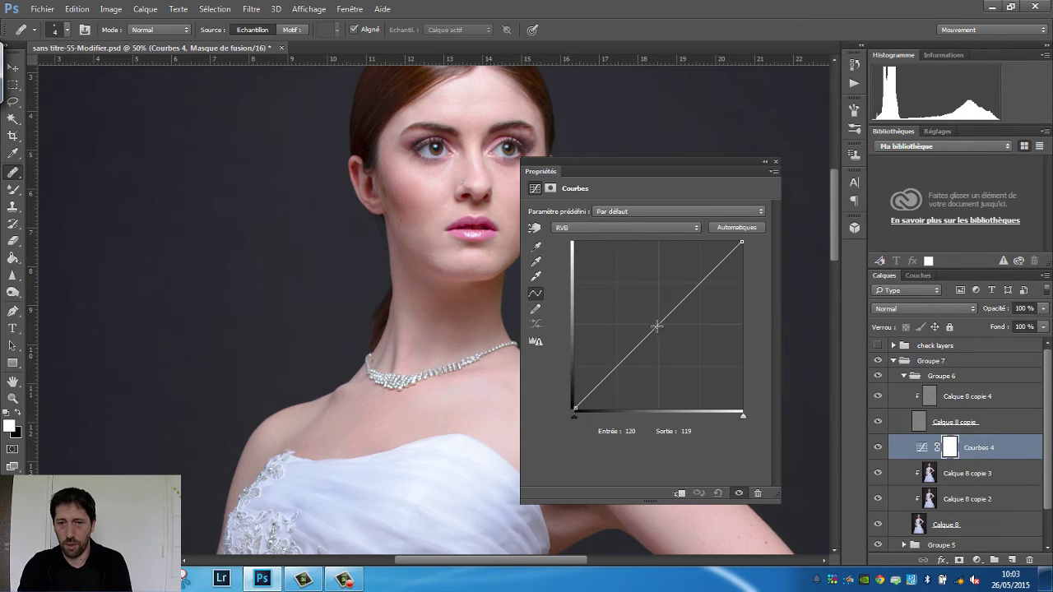
pyautogui.moveTo(655, 329); pyautogui.dragTo(650, 319)
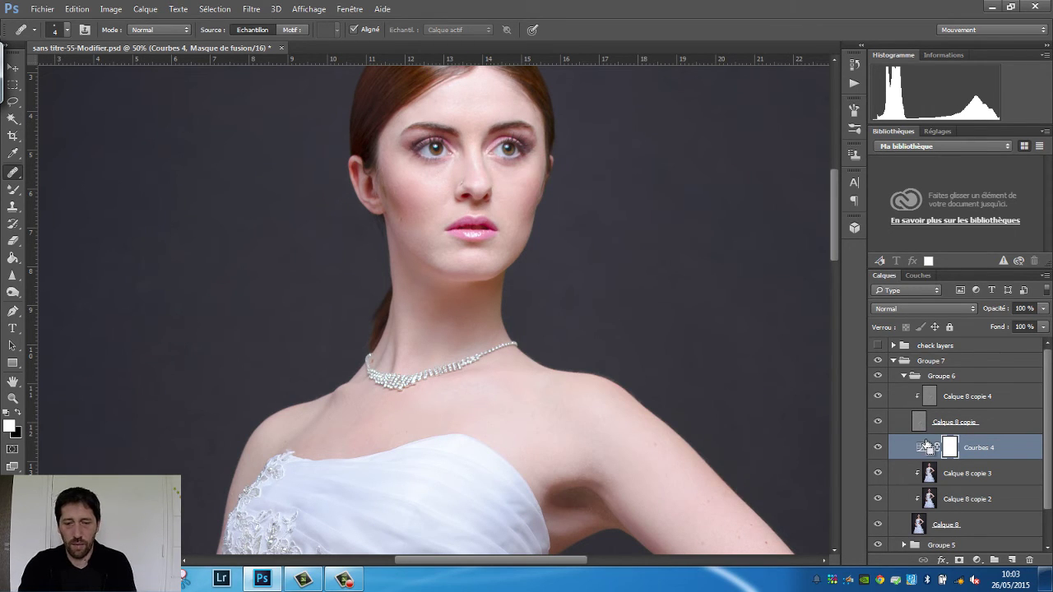
pyautogui.hotkey('ctrl', 'i')
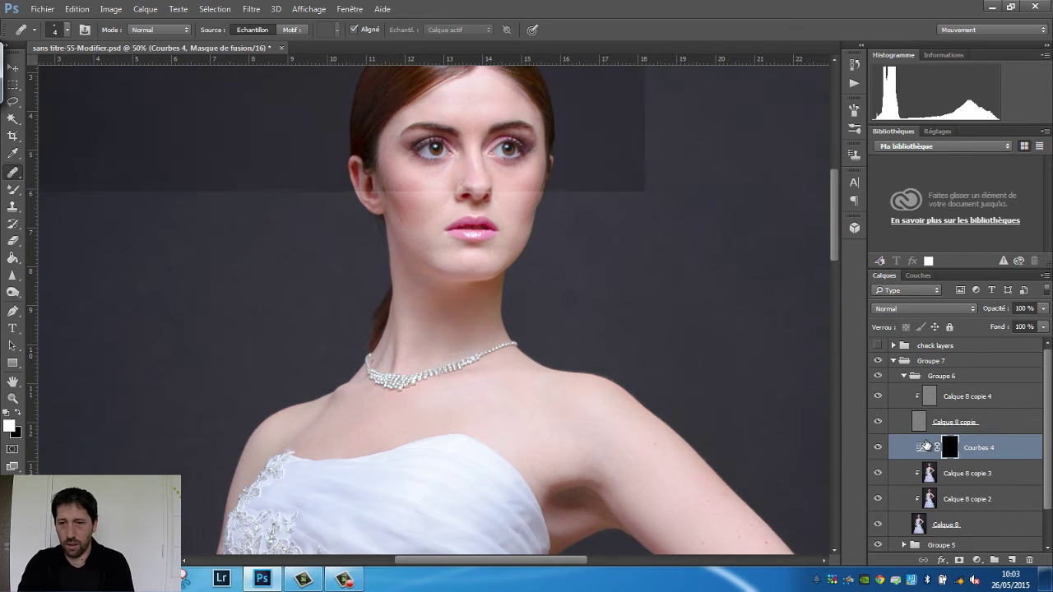
pyautogui.hotkey('ctrl', '+')
pyautogui.hotkey('ctrl', '+')
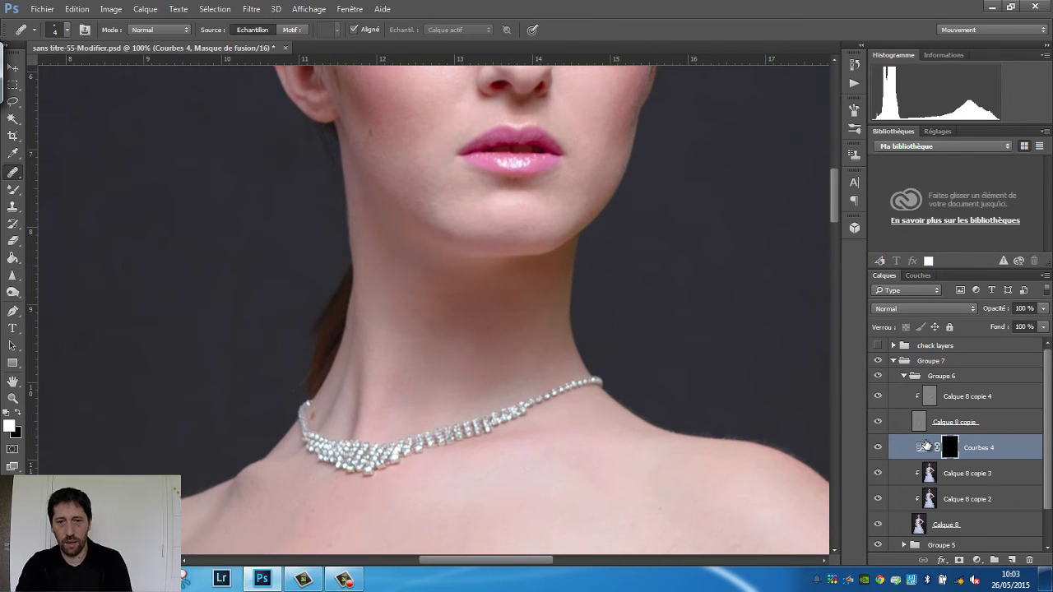
# Switch to a soft 62 px regular Brush at 7% opacity for the Courbes 4 mask
pyautogui.click(10, 194)
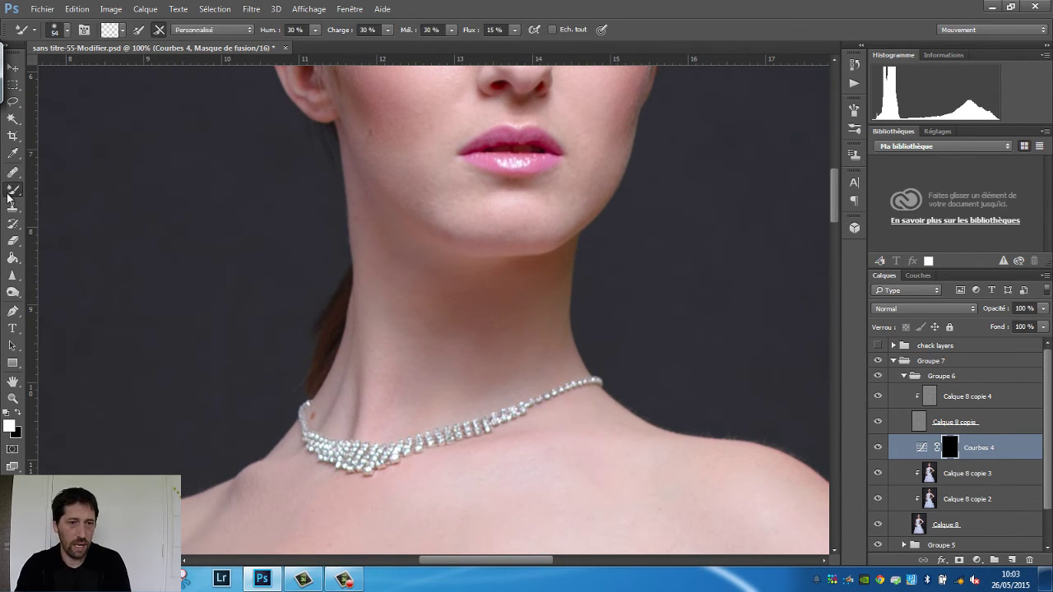
pyautogui.rightClick(11, 195)
pyautogui.click(53, 191)
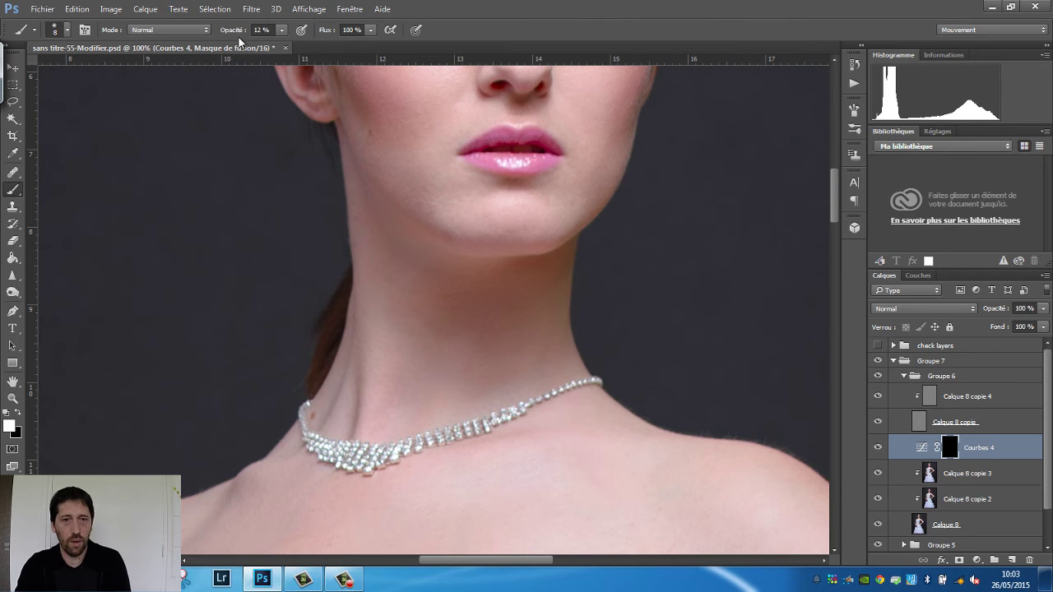
pyautogui.moveTo(230, 32); pyautogui.dragTo(227, 33)
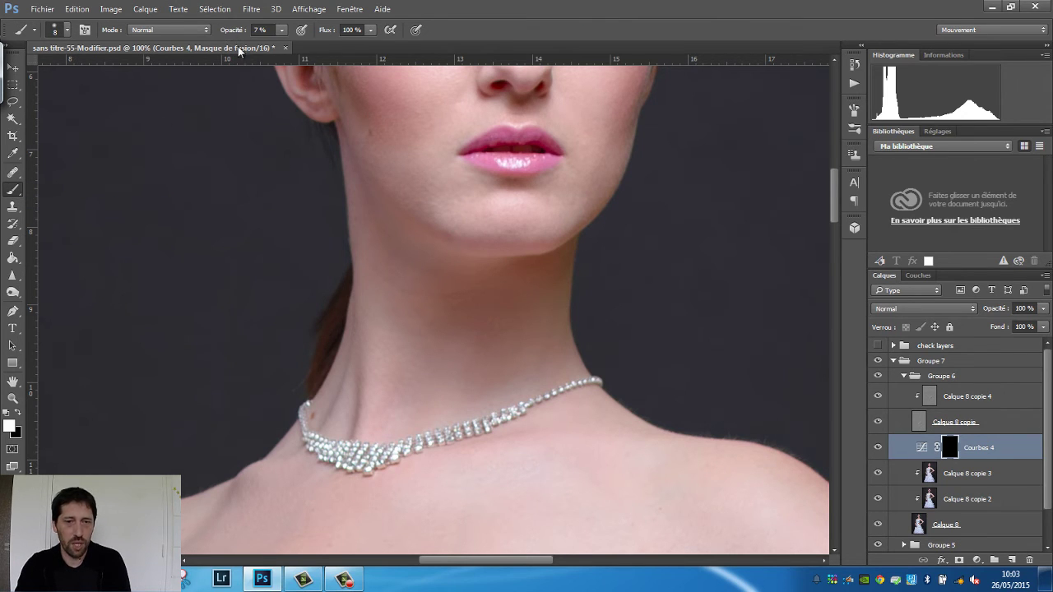
pyautogui.keyDown('alt'); pyautogui.rightClick(486, 344); pyautogui.keyUp('alt')
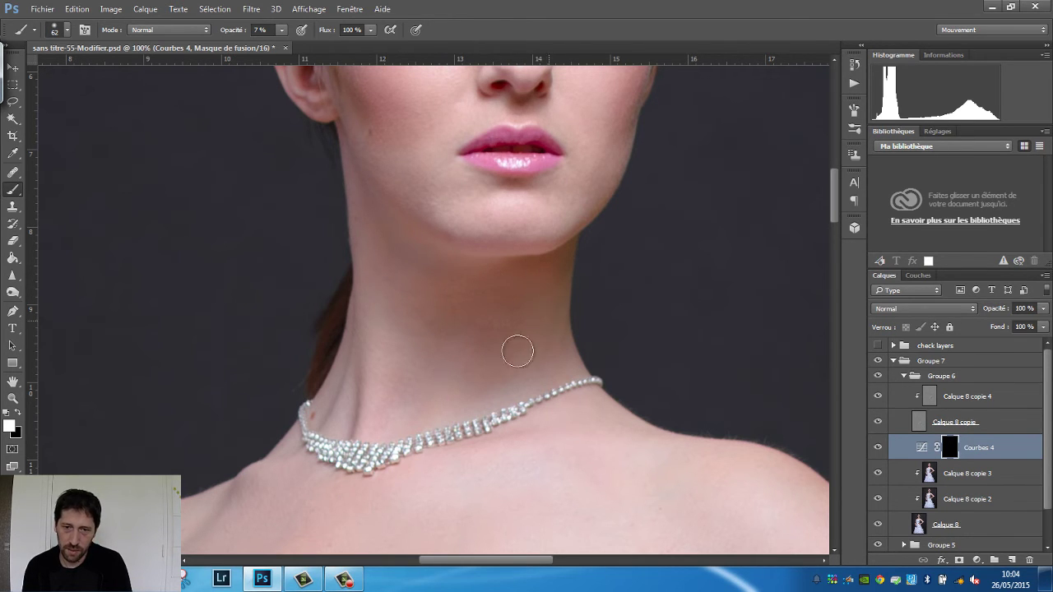
# Toggle Courbes 4 off and on to compare the full portrait with and without it
pyautogui.click(878, 448)
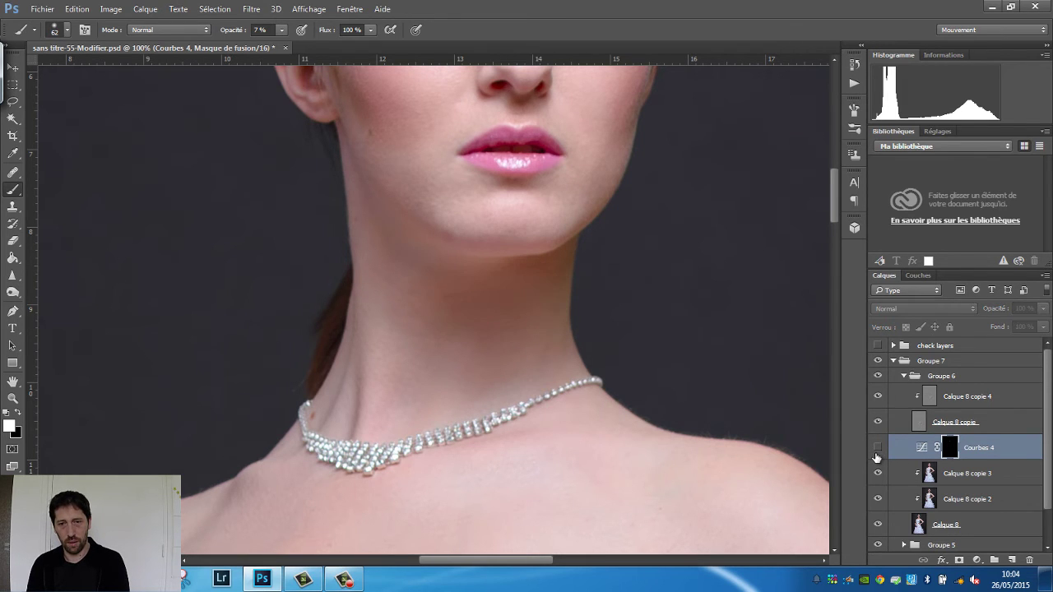
pyautogui.click(878, 449)
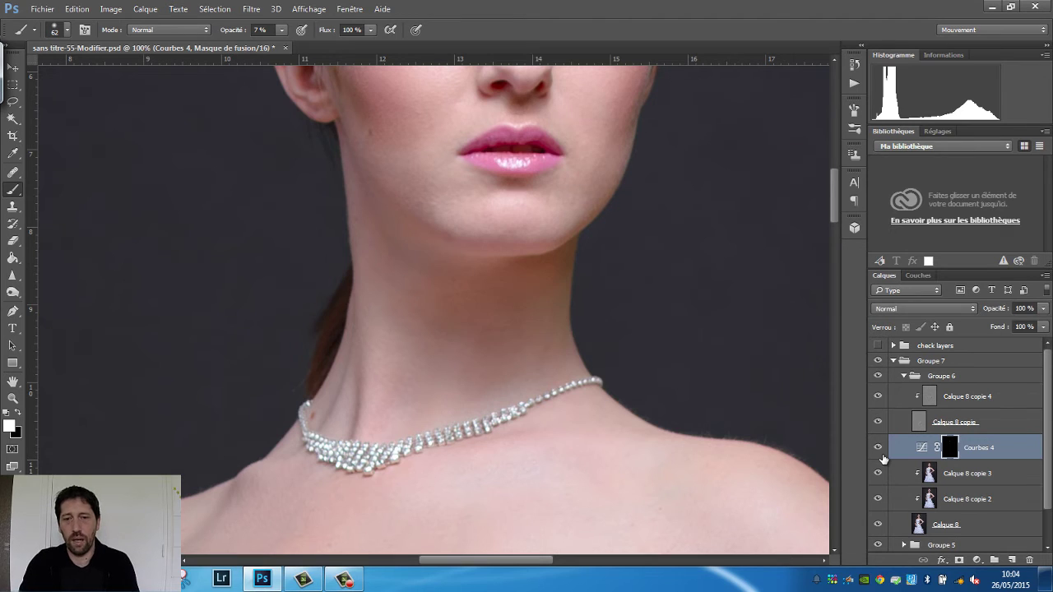
pyautogui.hotkey('ctrl', '-')
pyautogui.hotkey('ctrl', '-')
pyautogui.hotkey('ctrl', '-')
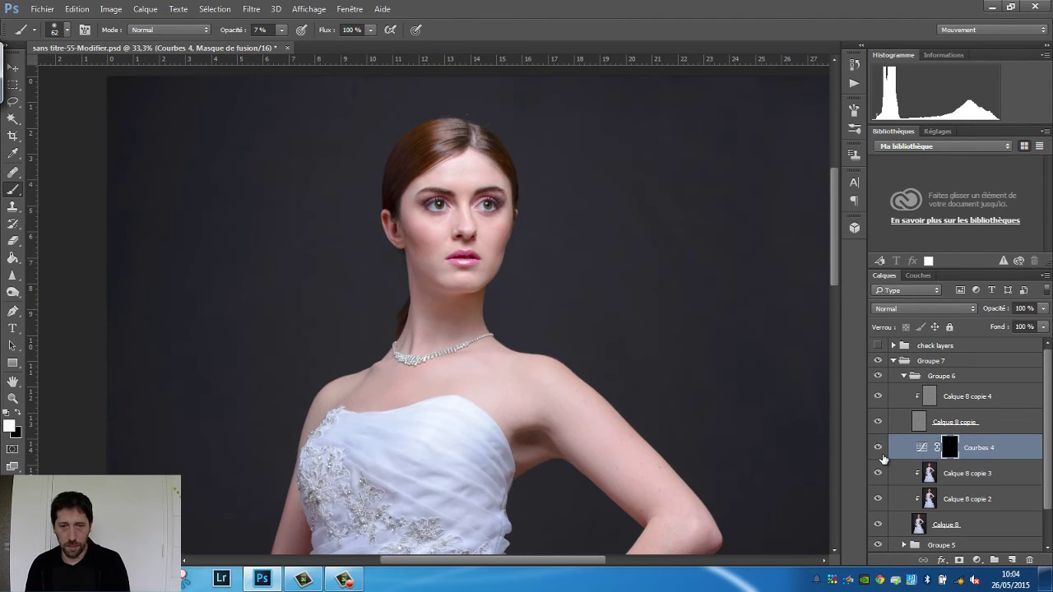
pyautogui.click(877, 450)
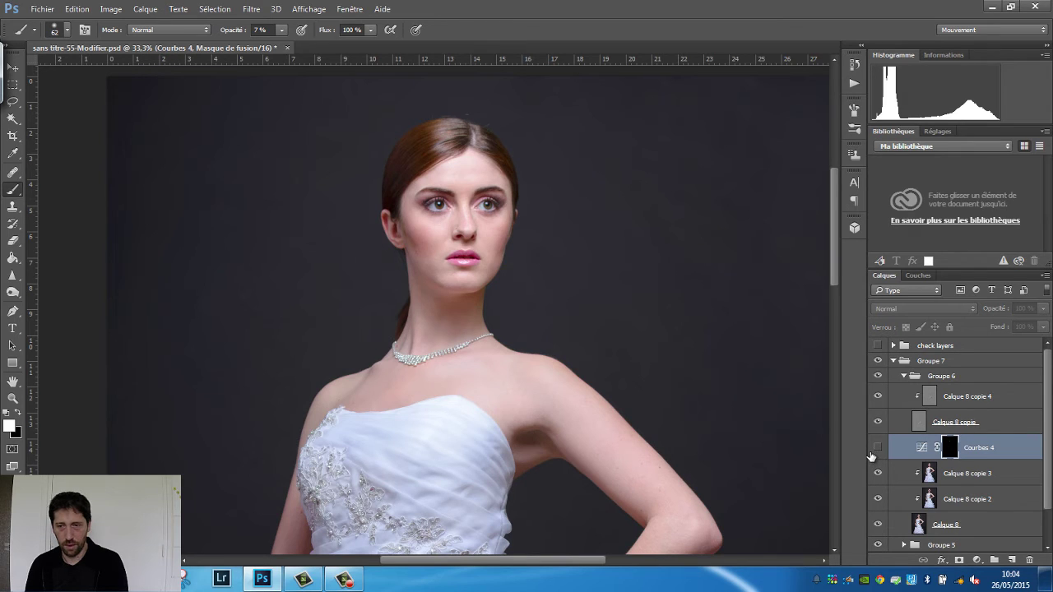
pyautogui.click(877, 448)
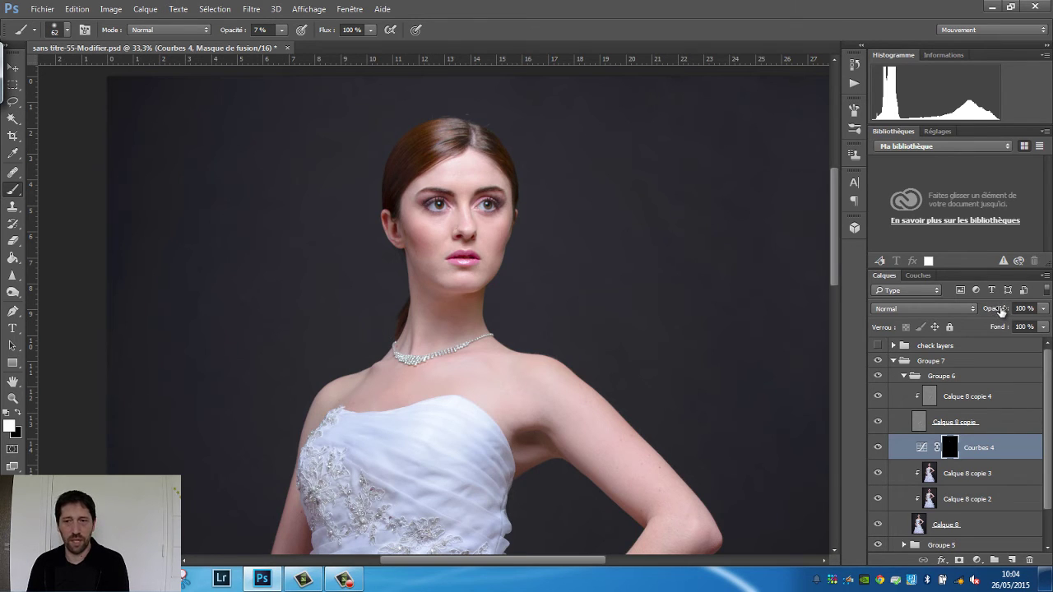
# Lower Courbes 4 to 30% opacity and select Calque 8 copie 3
pyautogui.moveTo(1002, 314); pyautogui.dragTo(955, 311)
pyautogui.click(877, 450)
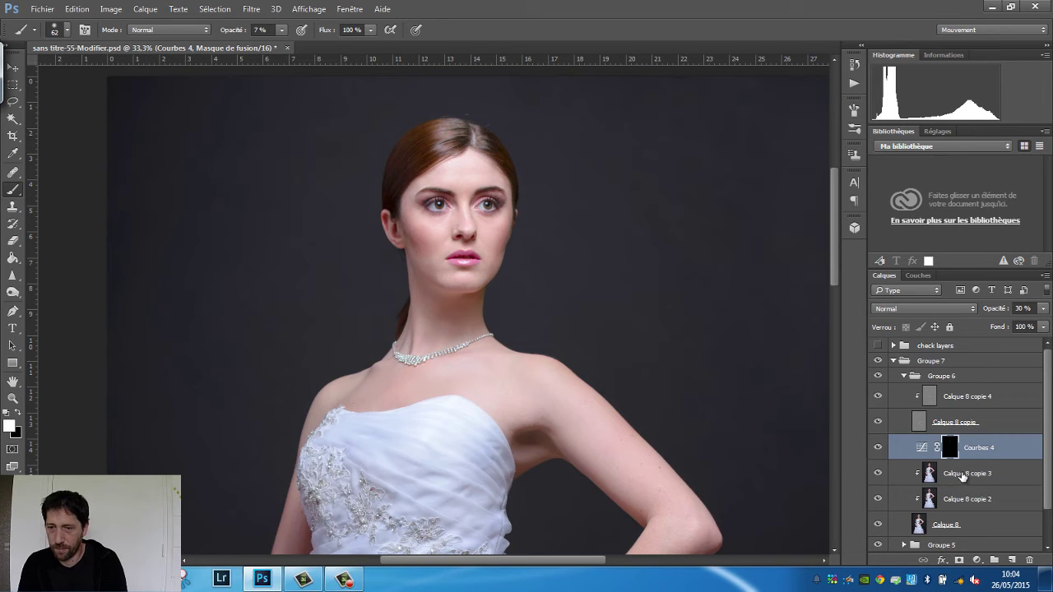
pyautogui.click(963, 475)
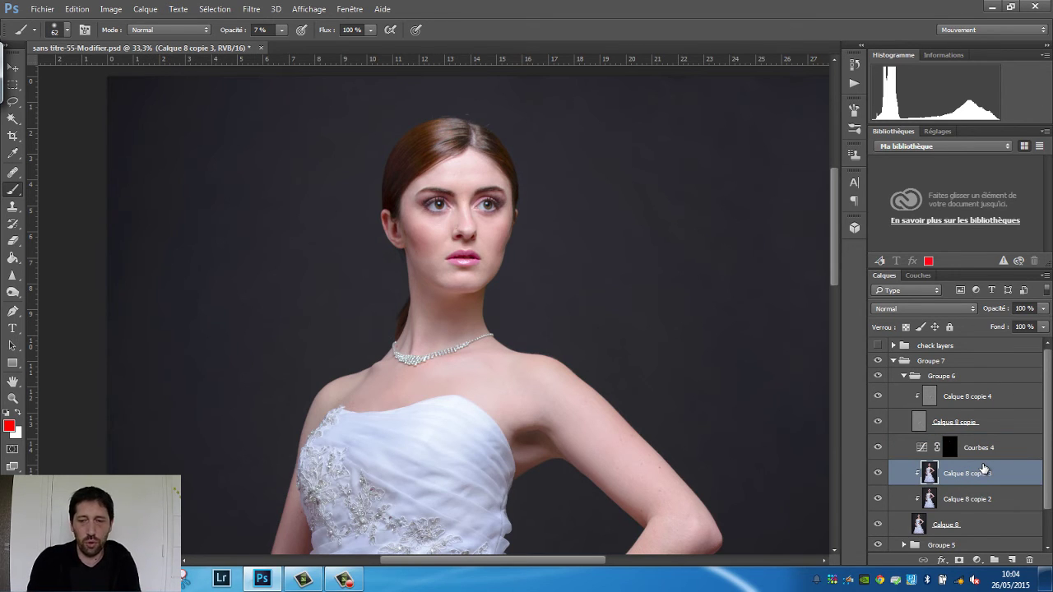
# Duplicate Calque 8 copie 3 as Calque 8 copie 5 and clip it with Créer un masque d'écrêtage
pyautogui.hotkey('ctrl', 'j')
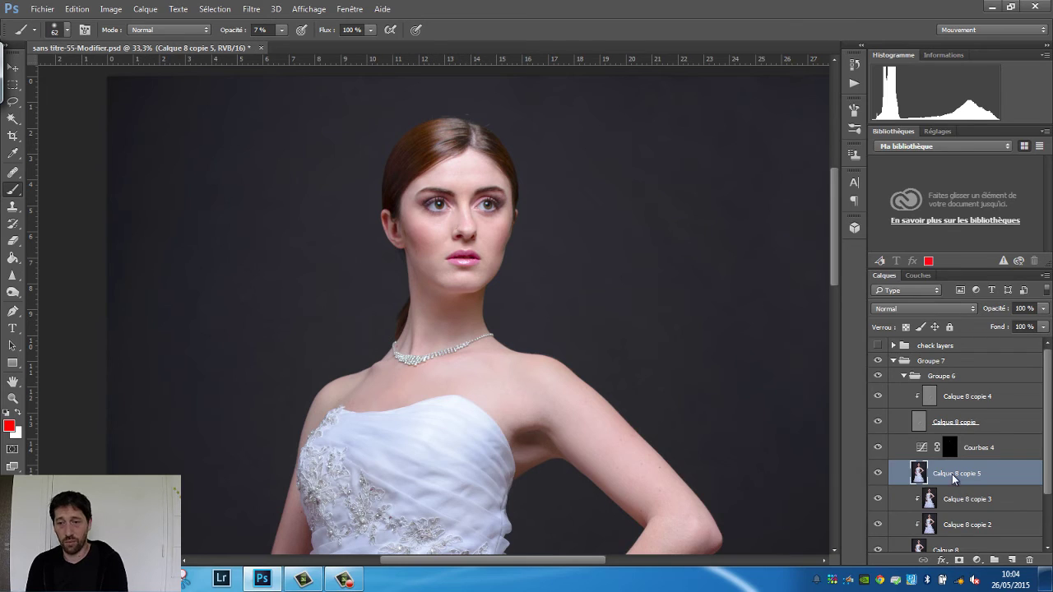
pyautogui.rightClick(957, 478)
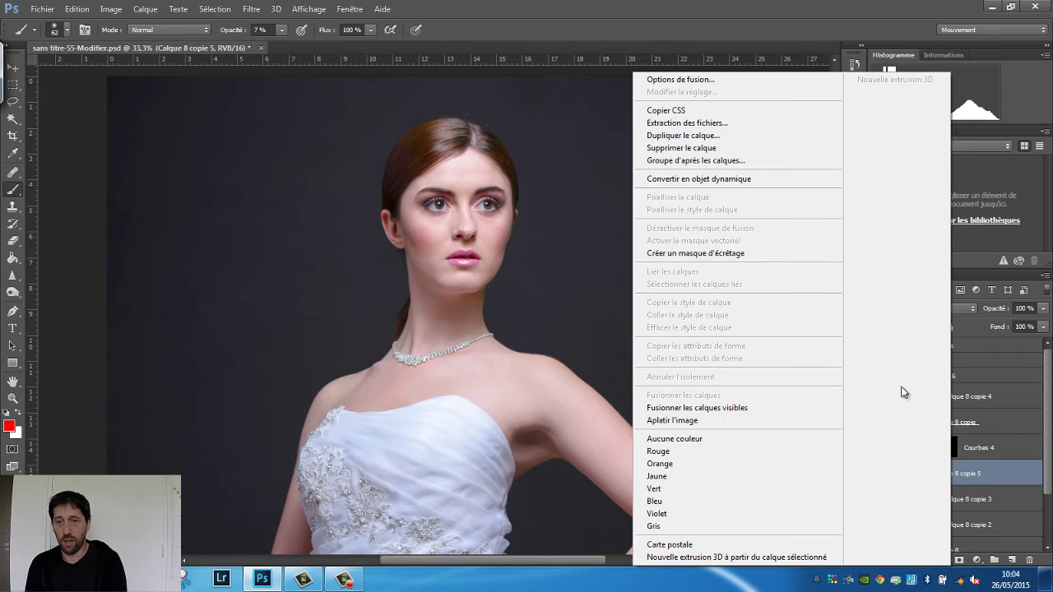
pyautogui.click(698, 256)
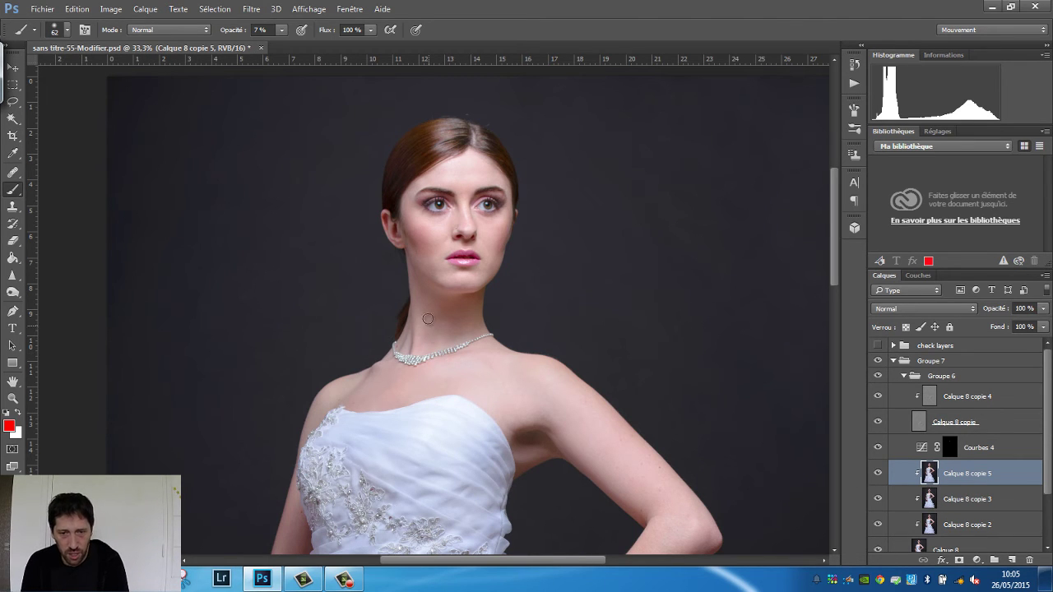
# Zoom to 50% on the neck and set the Mixer Brush flow to about 11%
pyautogui.scroll(1, 459, 312)
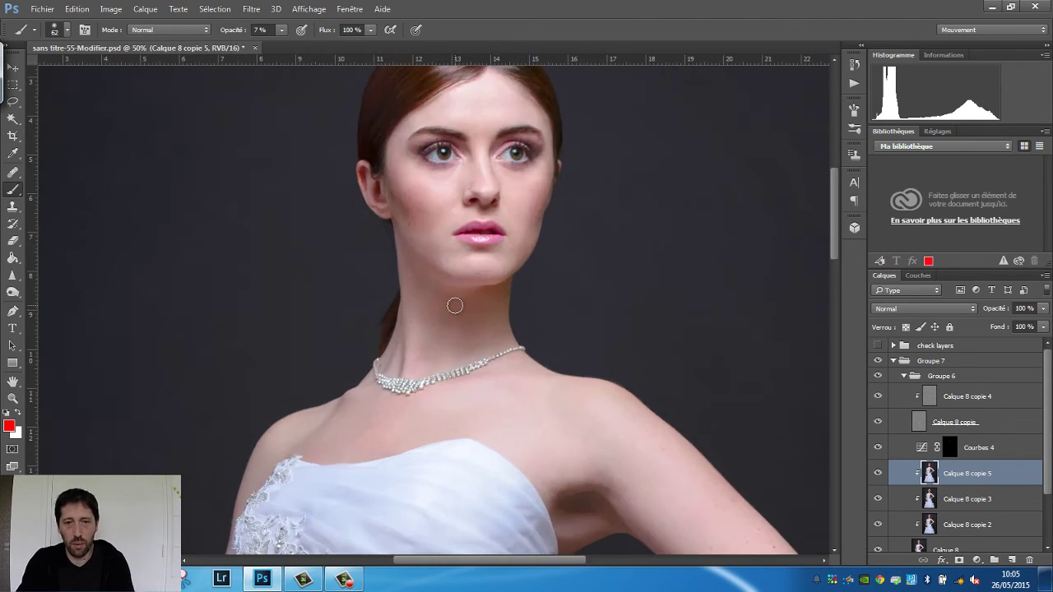
pyautogui.rightClick(13, 191)
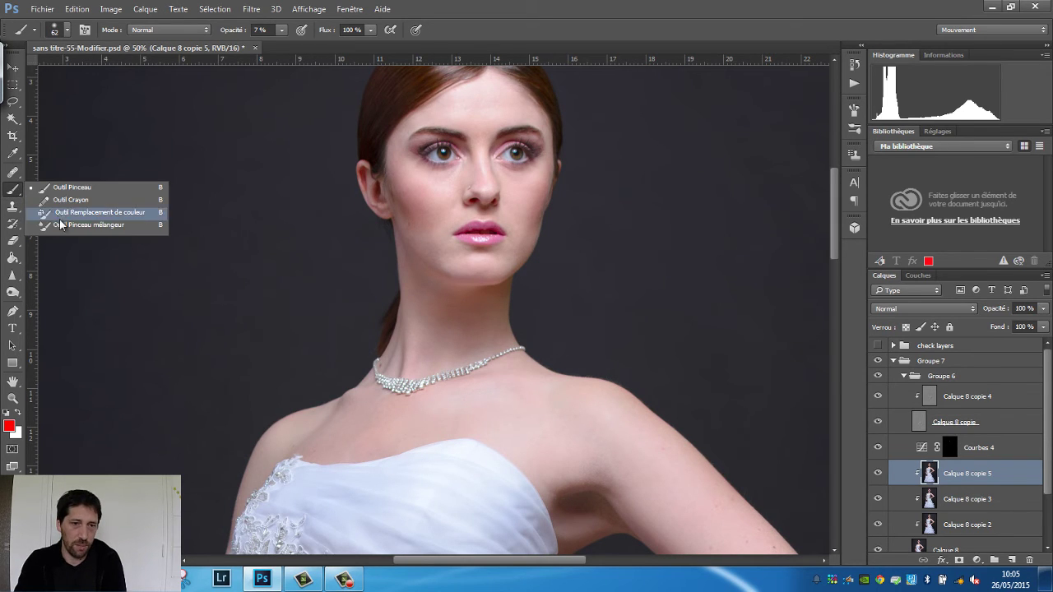
pyautogui.click(66, 229)
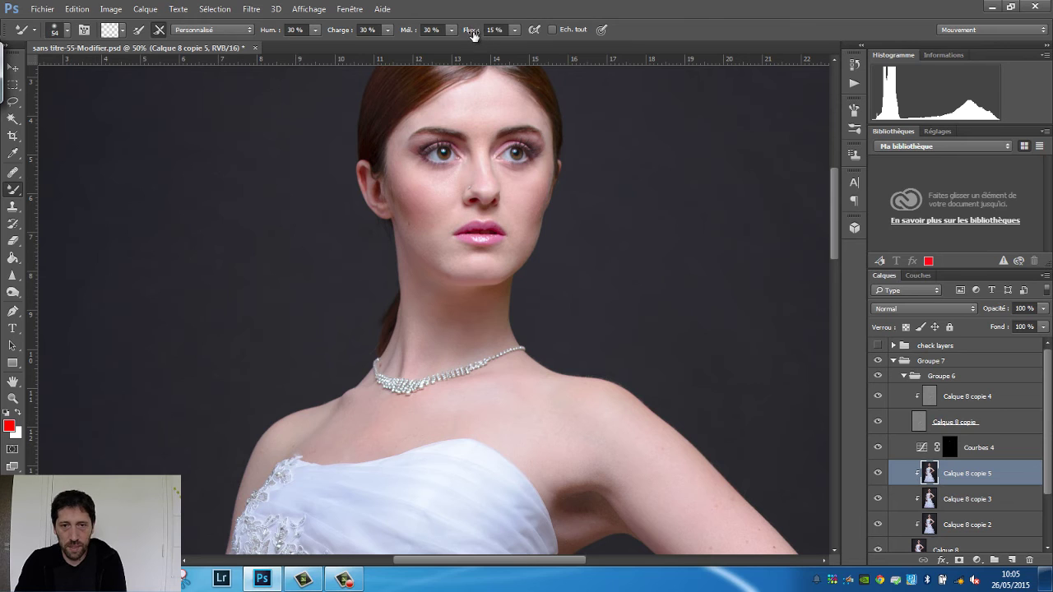
pyautogui.moveTo(474, 35); pyautogui.dragTo(466, 40)
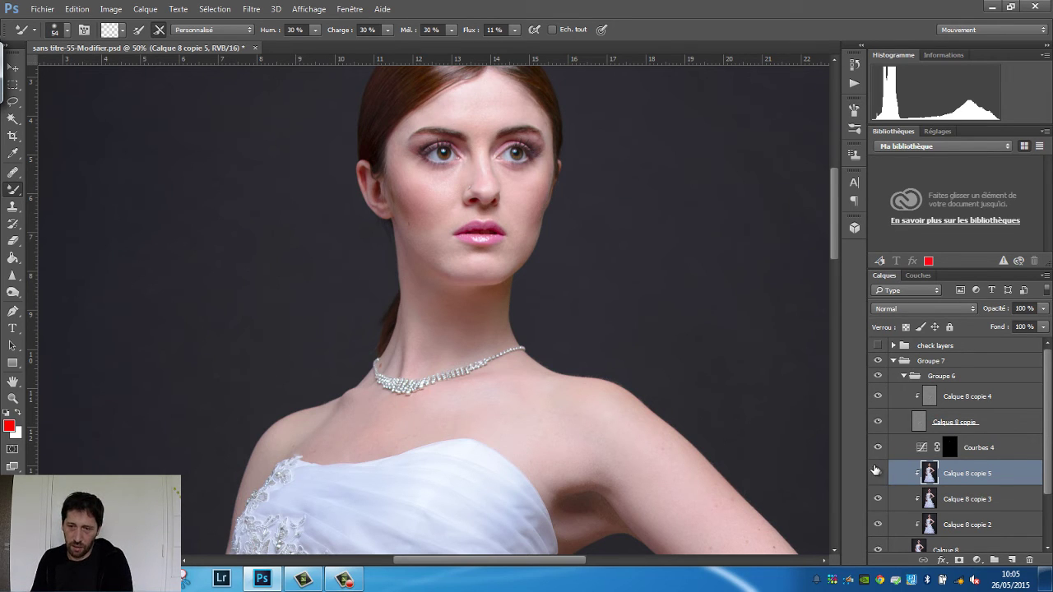
# Collapse Groupe 6 and toggle Groupes 5, 6 and 7 to compare, ending with Groupe 6 shown
pyautogui.click(905, 376)
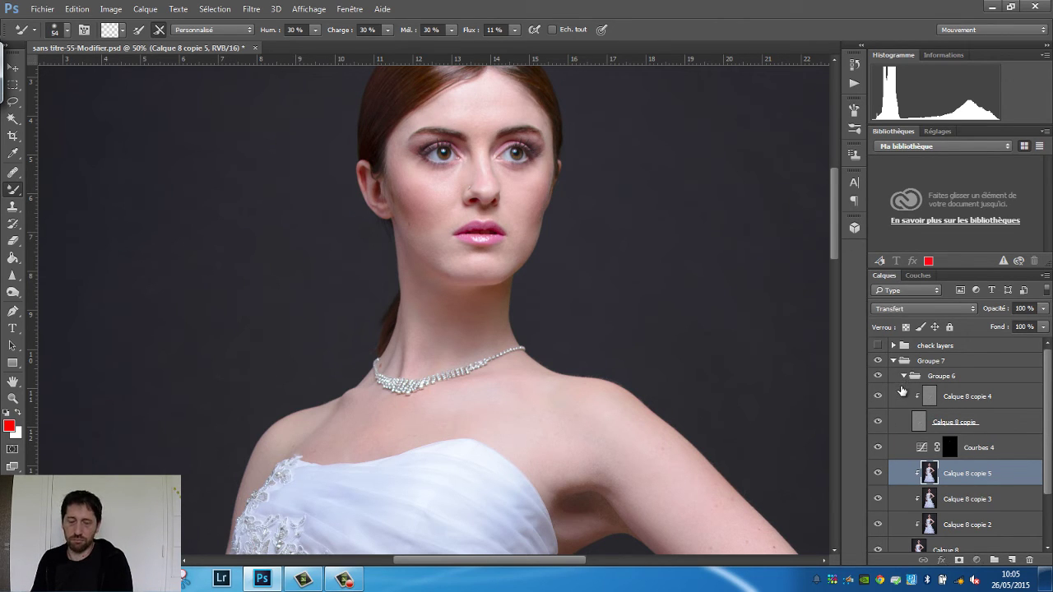
pyautogui.click(904, 377)
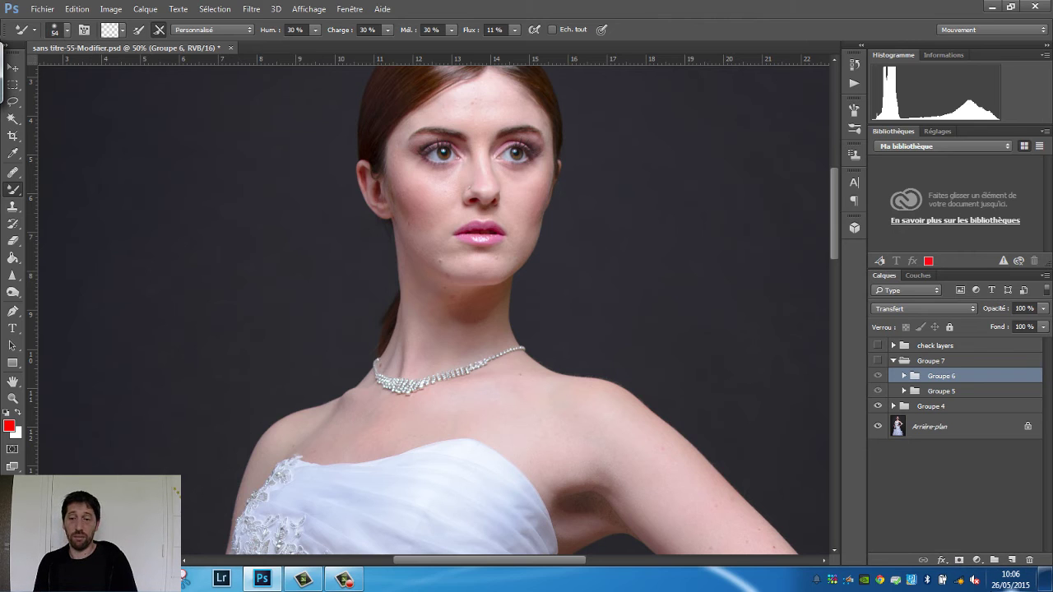
pyautogui.click(878, 361)
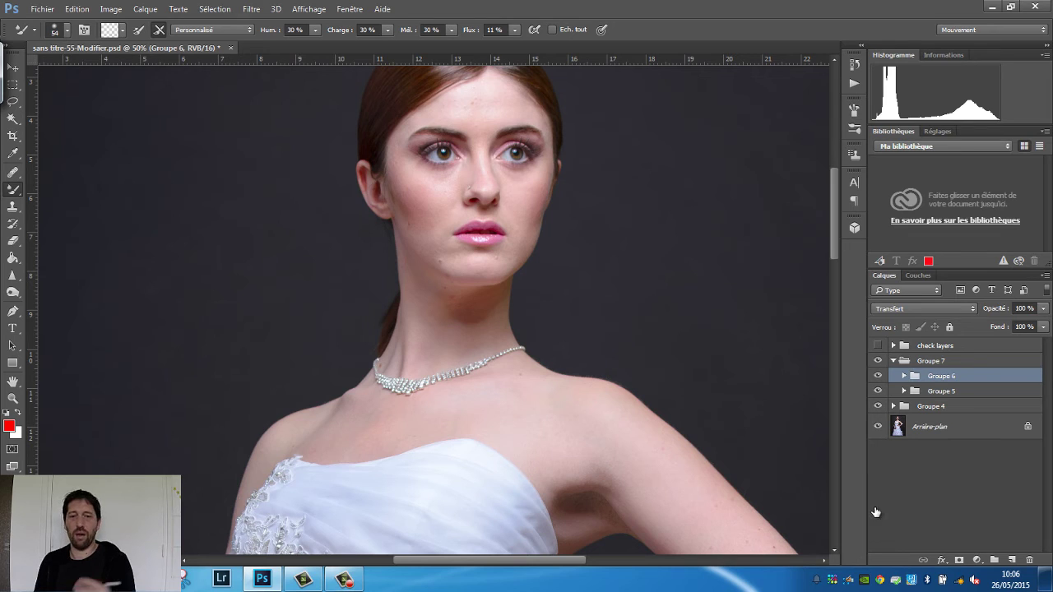
pyautogui.hotkey('ctrl', ',')
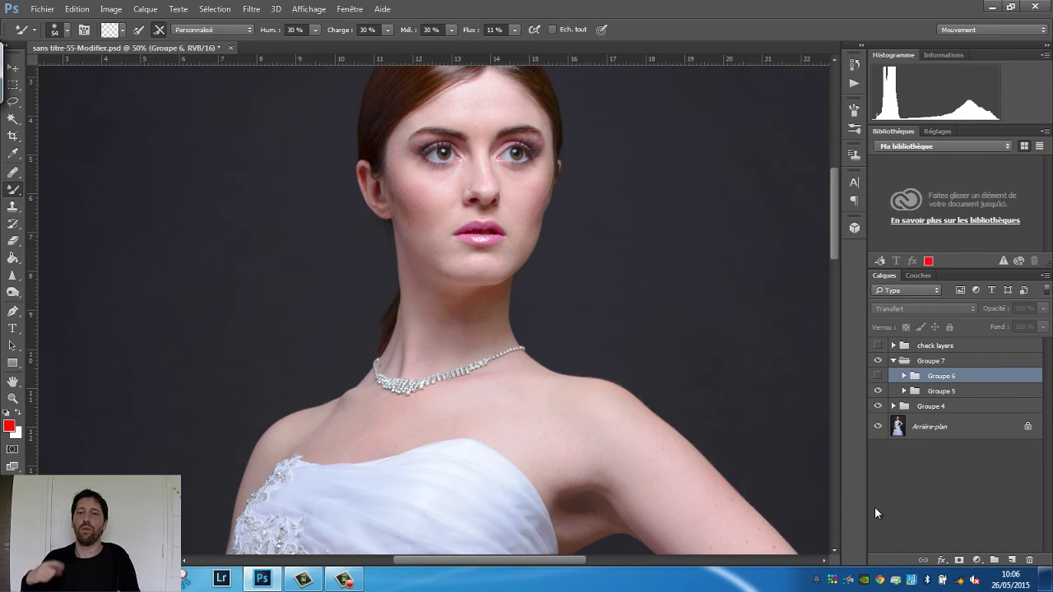
pyautogui.click(878, 391)
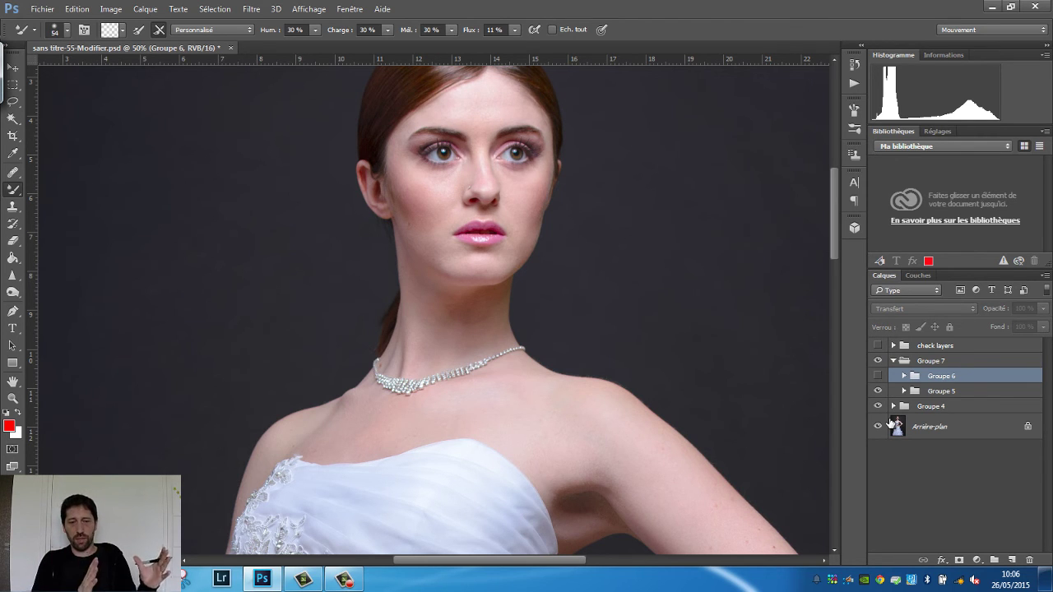
pyautogui.click(878, 376)
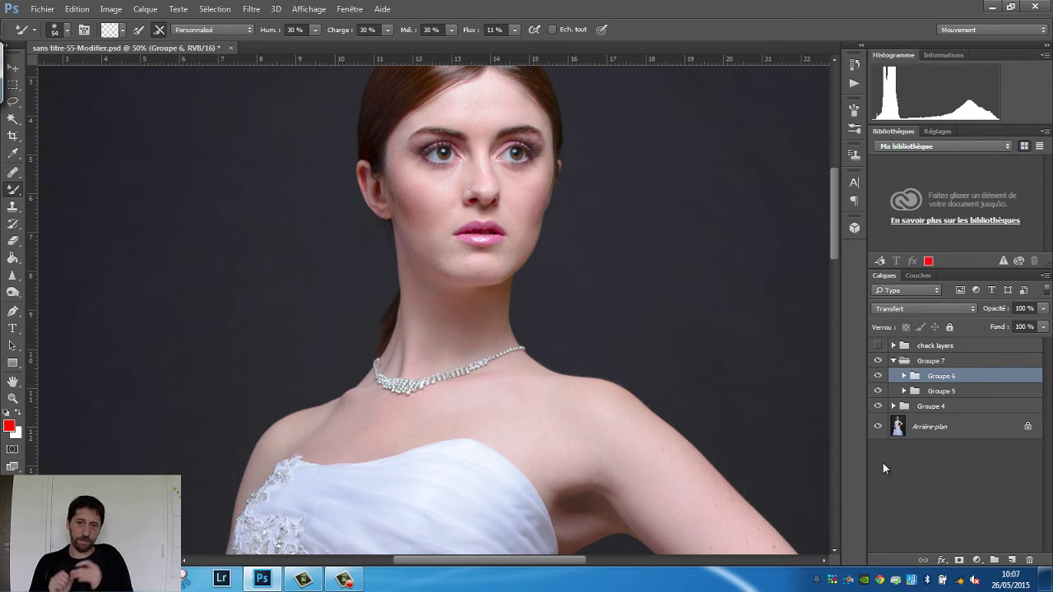
# Expand Groupe 5 and Groupe 6 and scroll the Layers list to review their layers
pyautogui.click(903, 391)
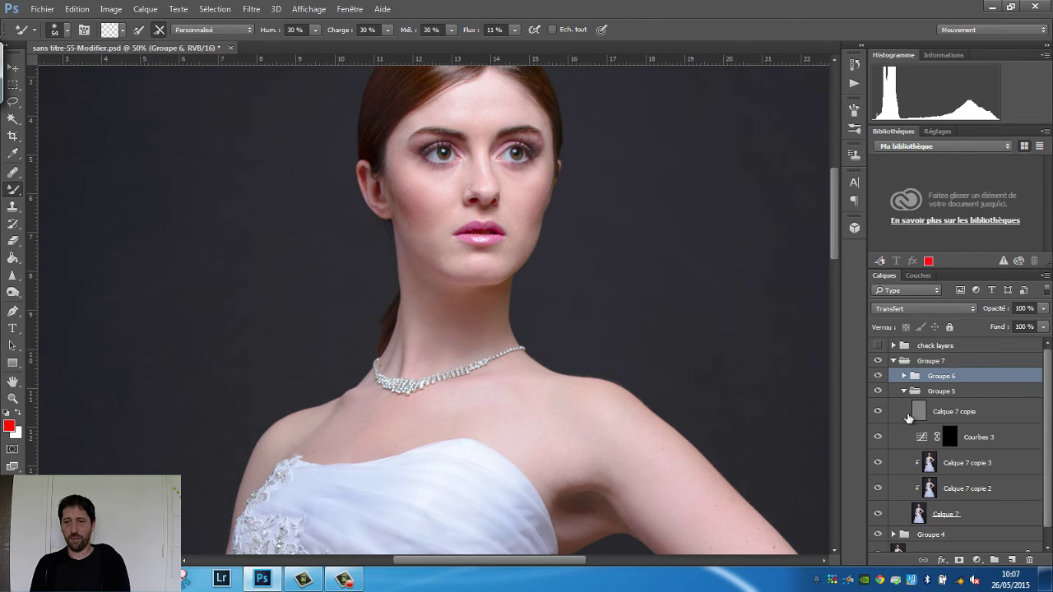
pyautogui.click(904, 377)
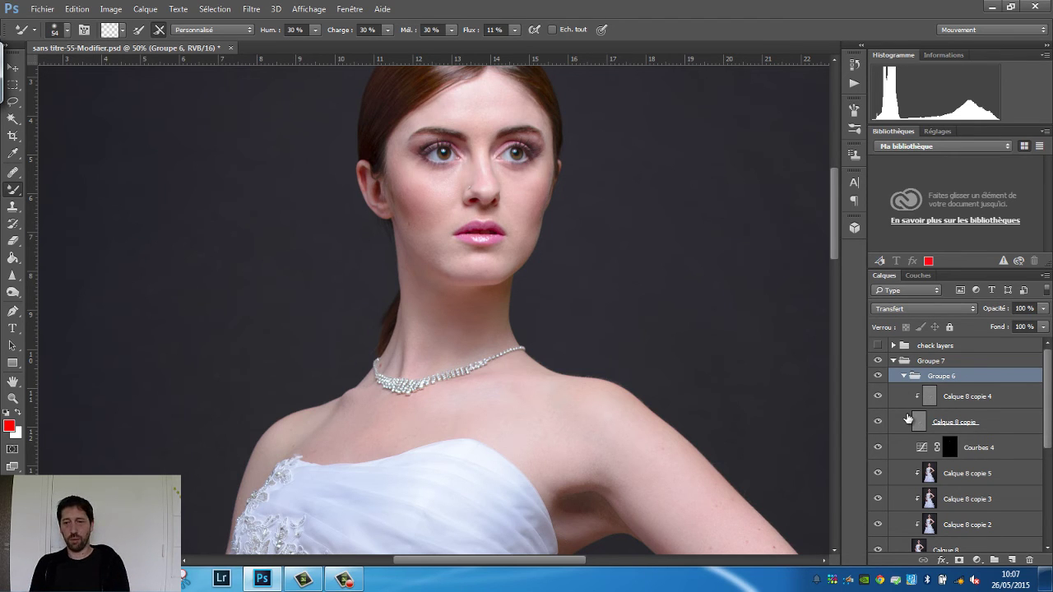
pyautogui.moveTo(1048, 404); pyautogui.dragTo(1014, 508)
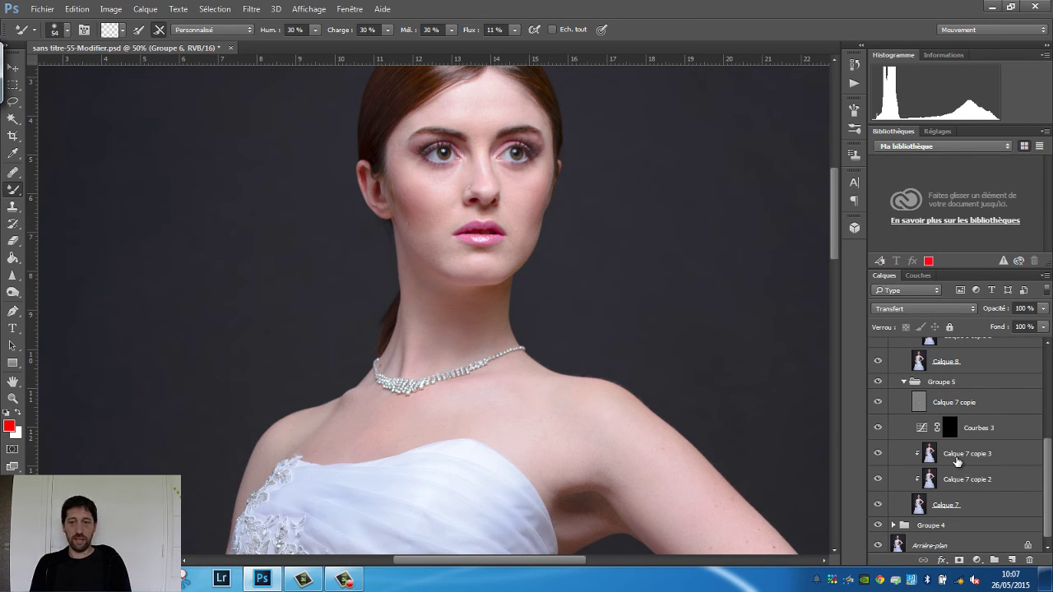
# Collapse the groups, expand Groupe 4, and turn on its upper retouch layers
pyautogui.hotkey('ctrl', 'g')
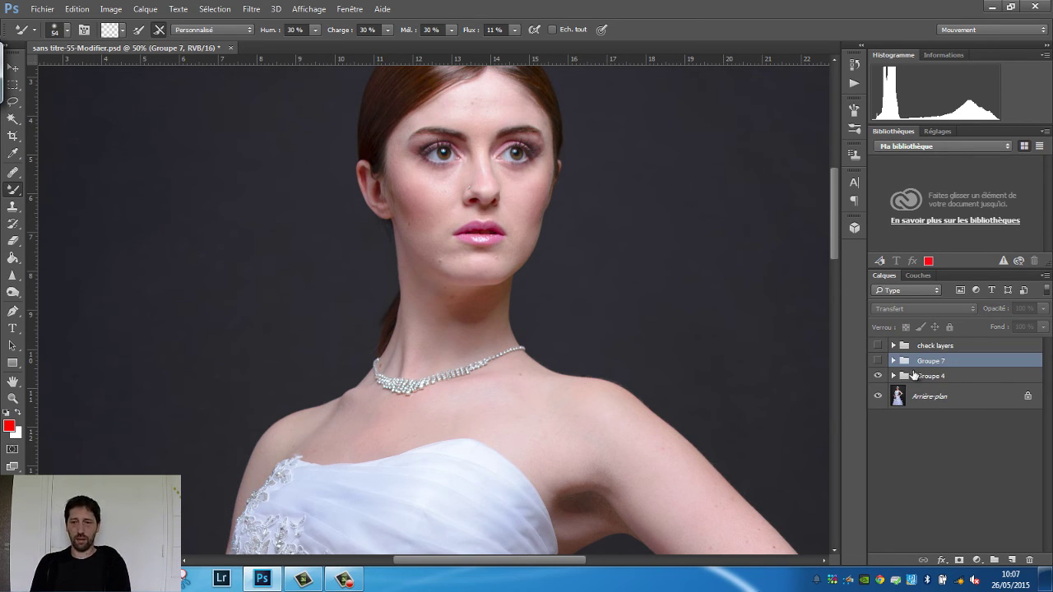
pyautogui.click(892, 376)
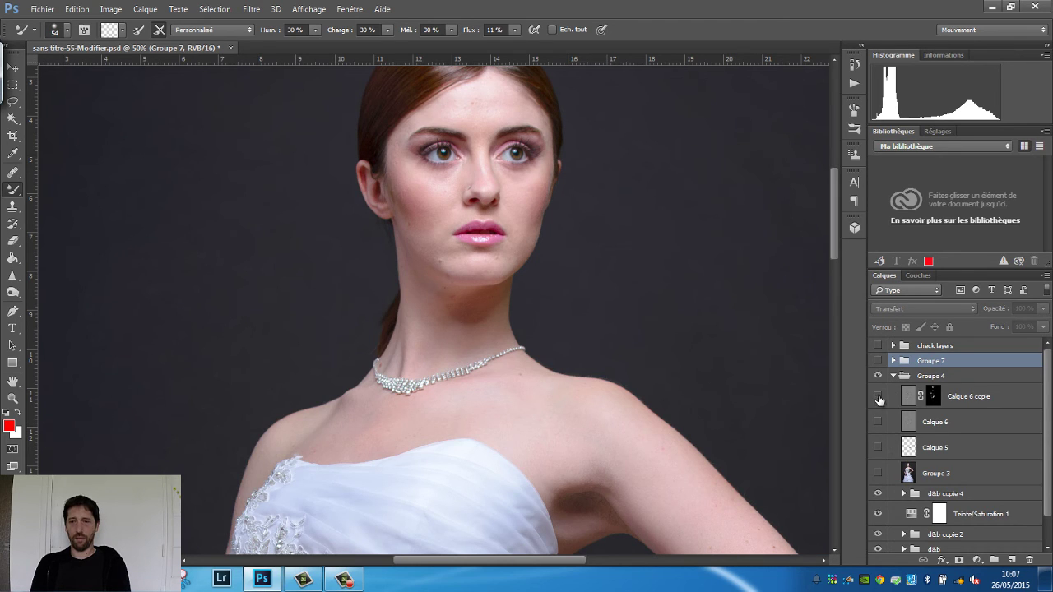
pyautogui.moveTo(879, 400); pyautogui.dragTo(877, 476)
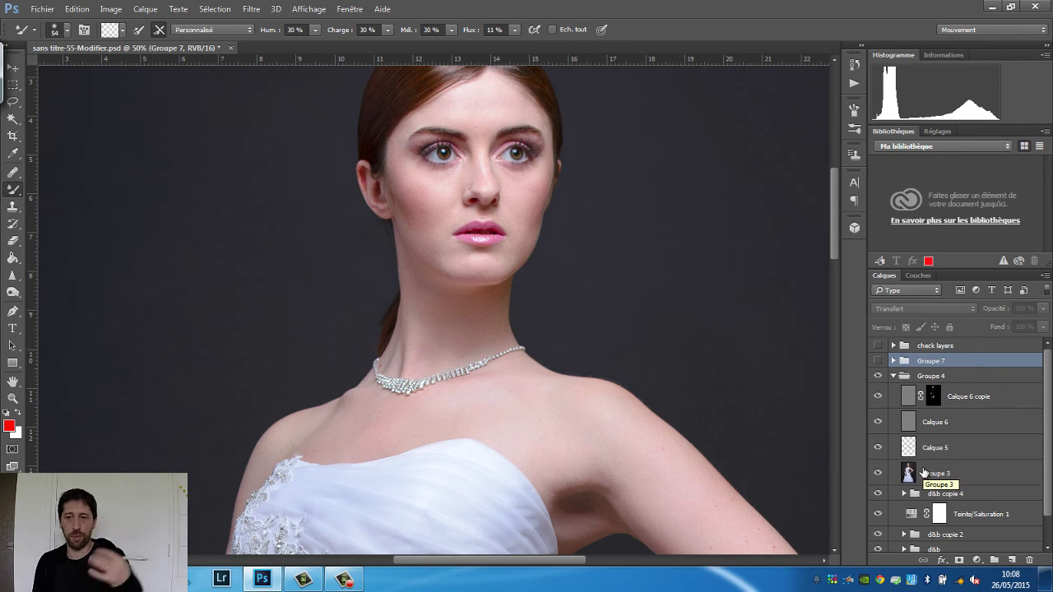
pyautogui.moveTo(1048, 405); pyautogui.dragTo(1048, 422)
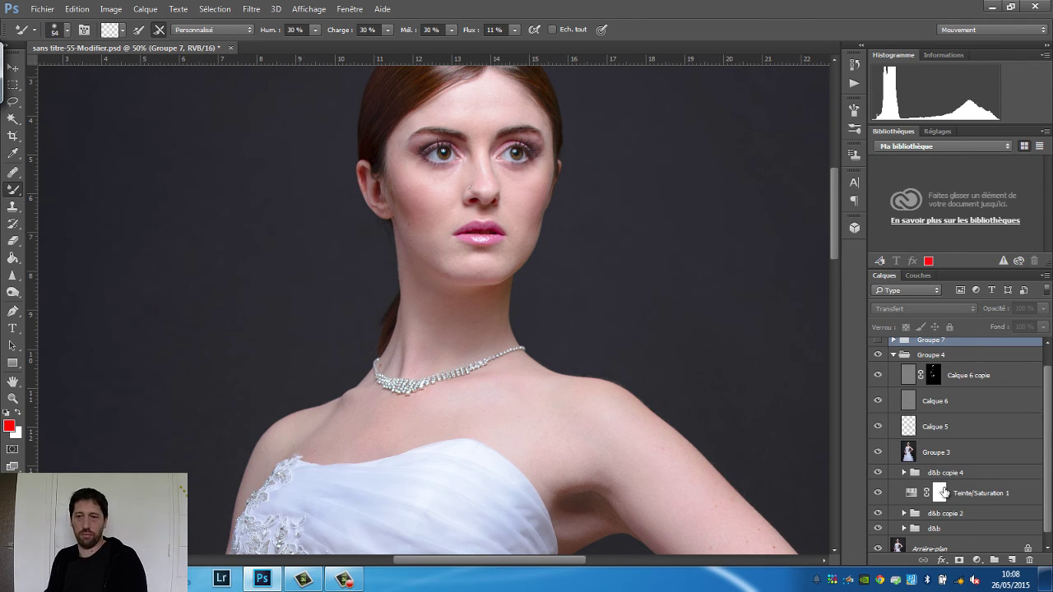
# Hide Groupe 4's layers from Calque 6 copie to d&b, then re-show d&b copie 2
pyautogui.moveTo(877, 375); pyautogui.dragTo(878, 535)
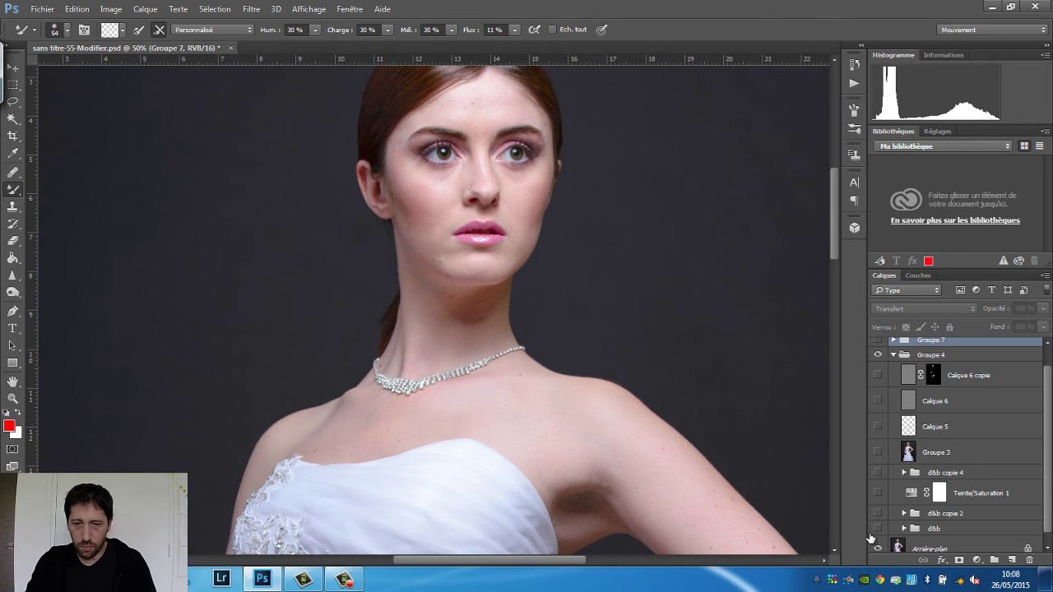
pyautogui.hotkey('ctrl', '-')
pyautogui.hotkey('ctrl', '-')
pyautogui.hotkey('ctrl', '-')
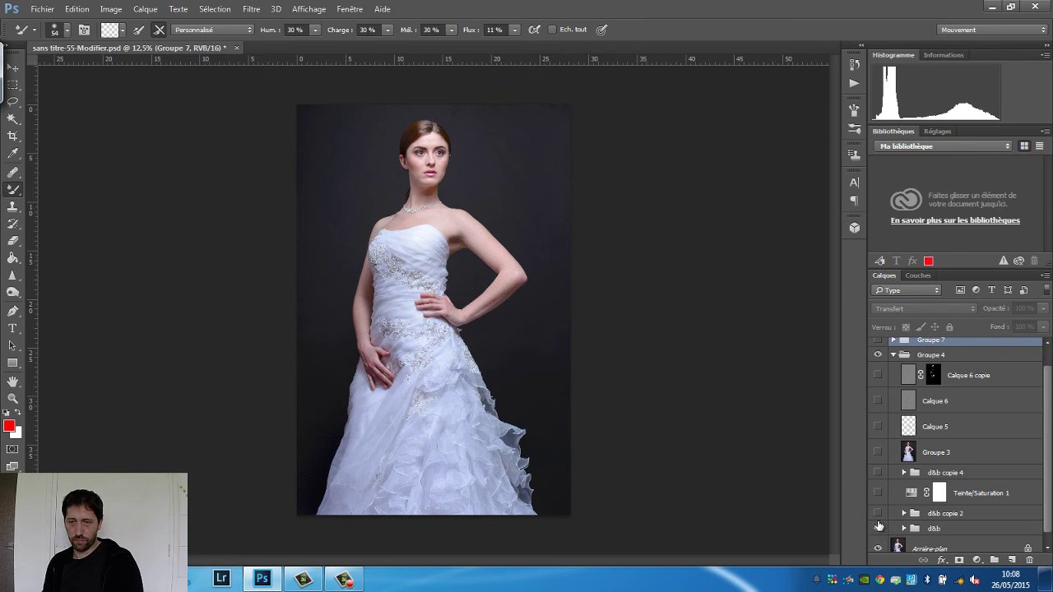
pyautogui.scroll(1, 1050, 475)
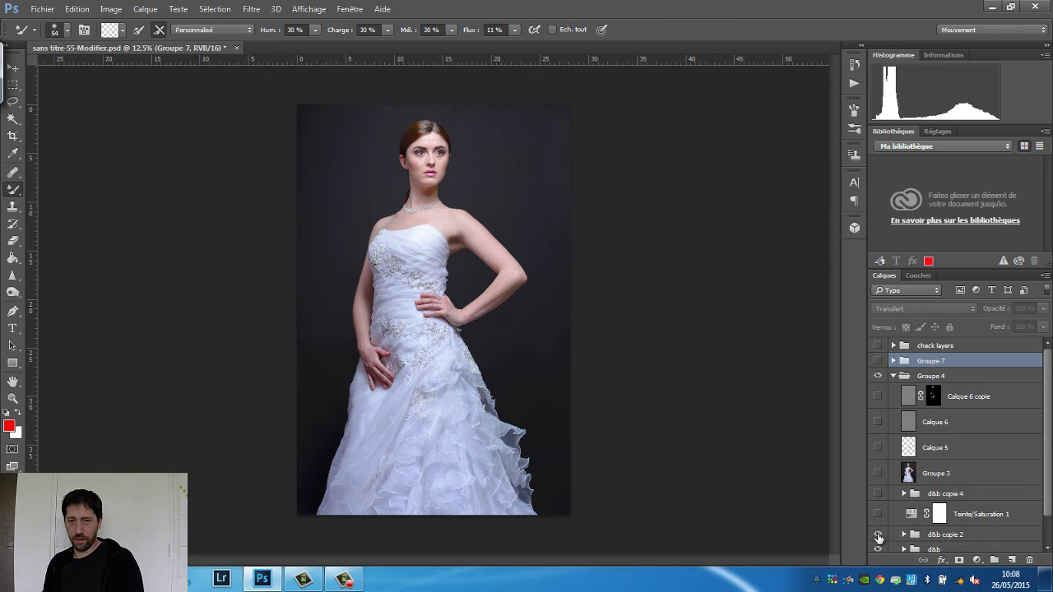
pyautogui.click(878, 536)
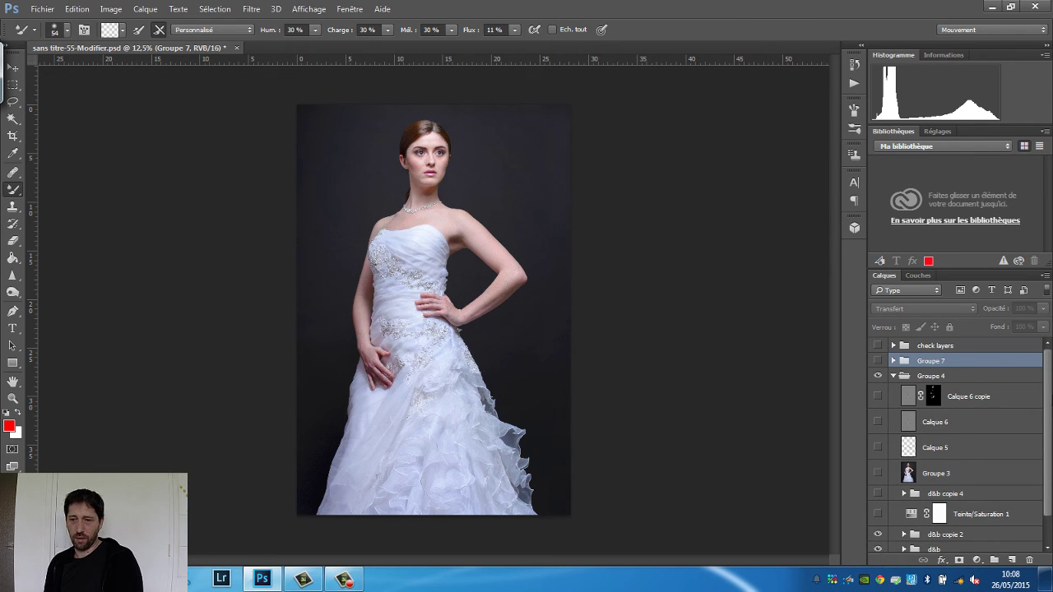
pyautogui.moveTo(1048, 417); pyautogui.dragTo(1044, 447)
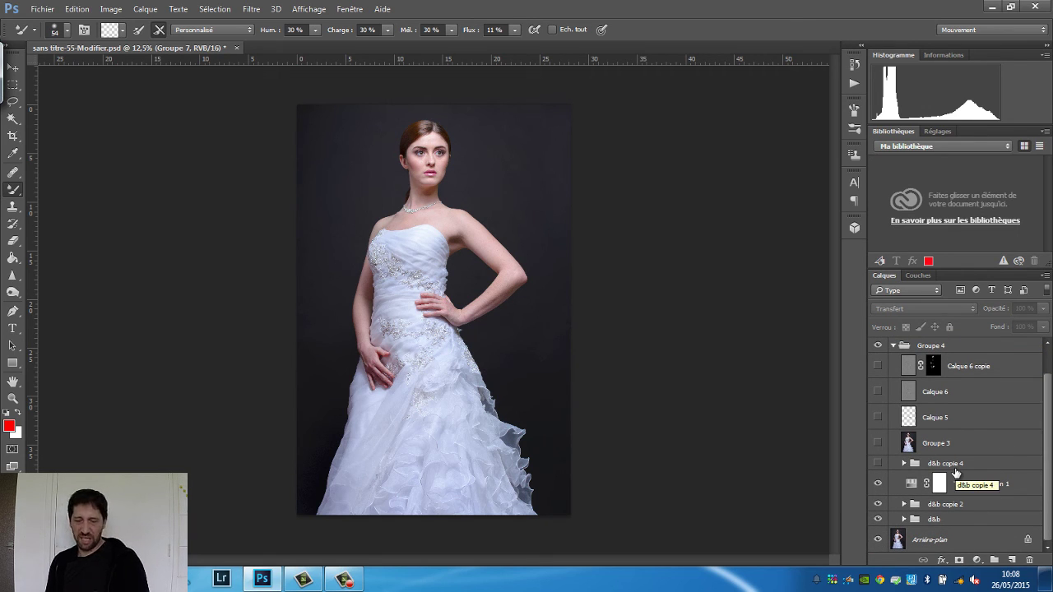
# Expand d&b copie 4 and inspect the clair layer's mask on its own
pyautogui.click(904, 465)
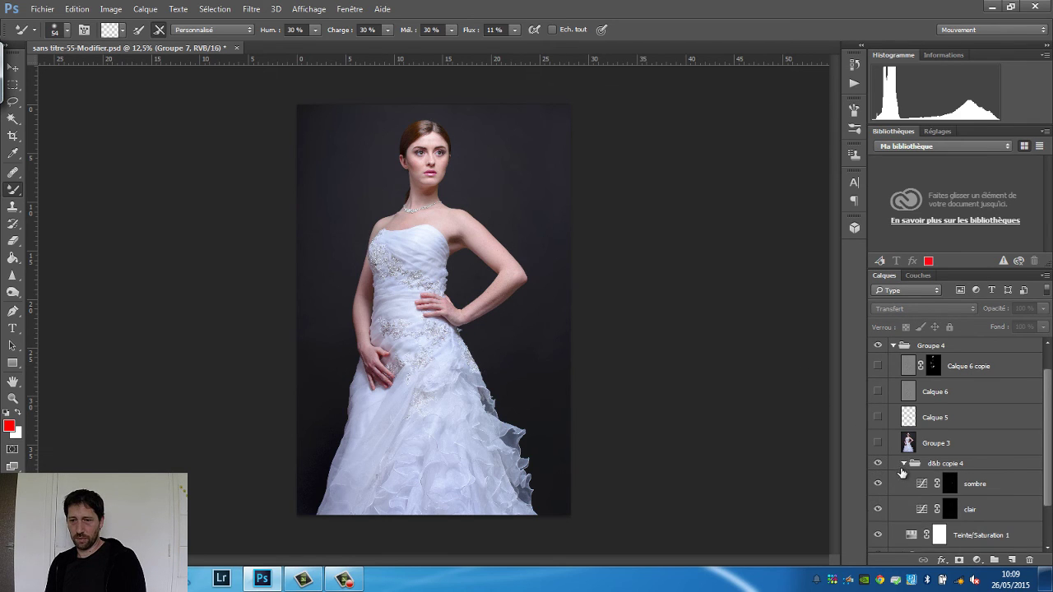
pyautogui.keyDown('alt'); pyautogui.click(951, 510); pyautogui.keyUp('alt')
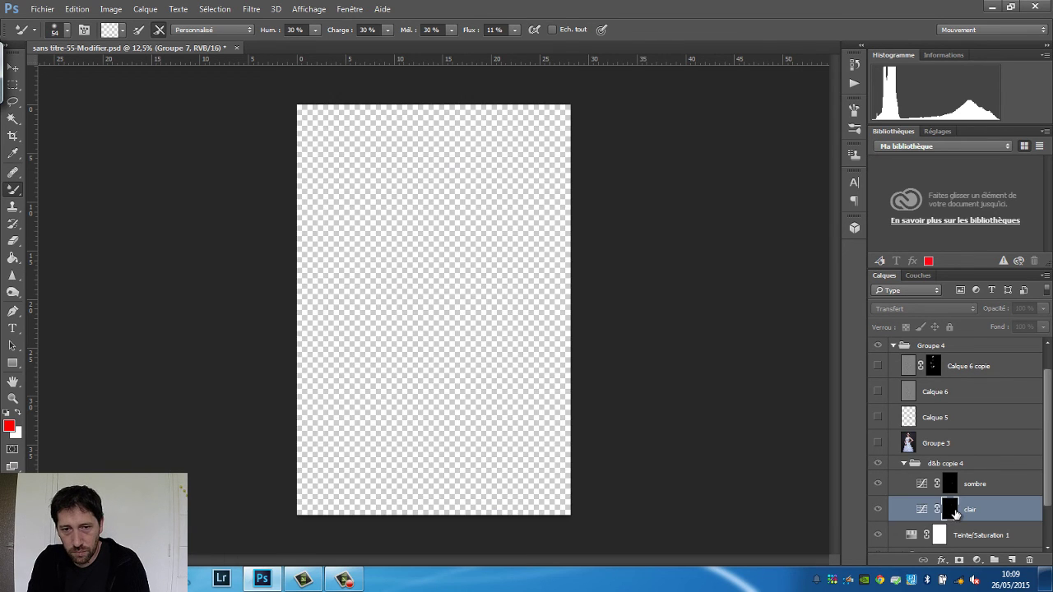
pyautogui.keyDown('alt'); pyautogui.click(951, 510); pyautogui.keyUp('alt')
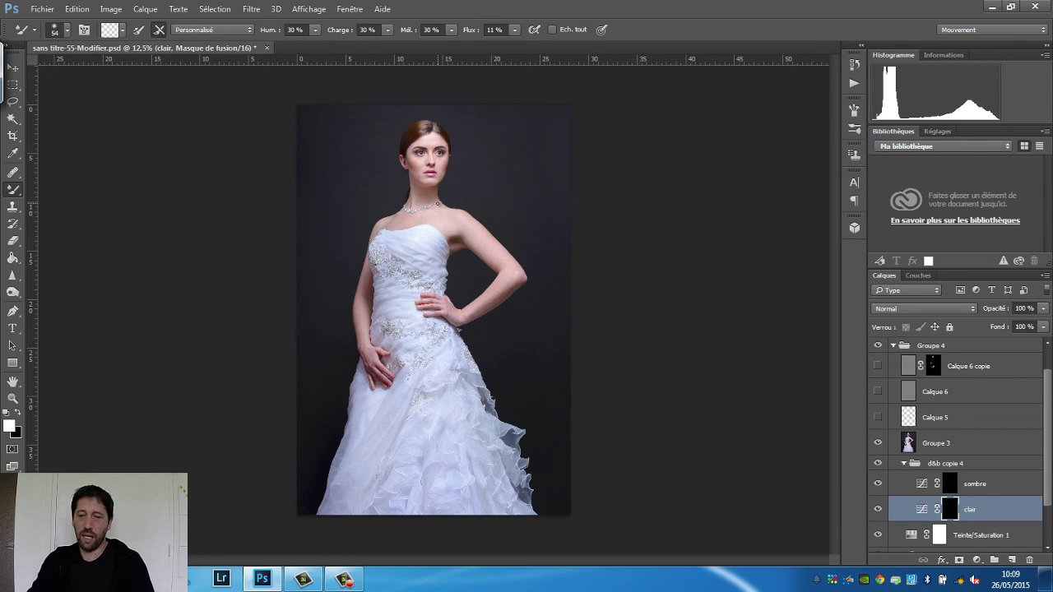
# Turn on Groupe 3 and check it at 50% and at full-photo zoom
pyautogui.hotkey('ctrl', '+')
pyautogui.hotkey('ctrl', '+')
pyautogui.hotkey('ctrl', '+')
pyautogui.hotkey('ctrl', '+')
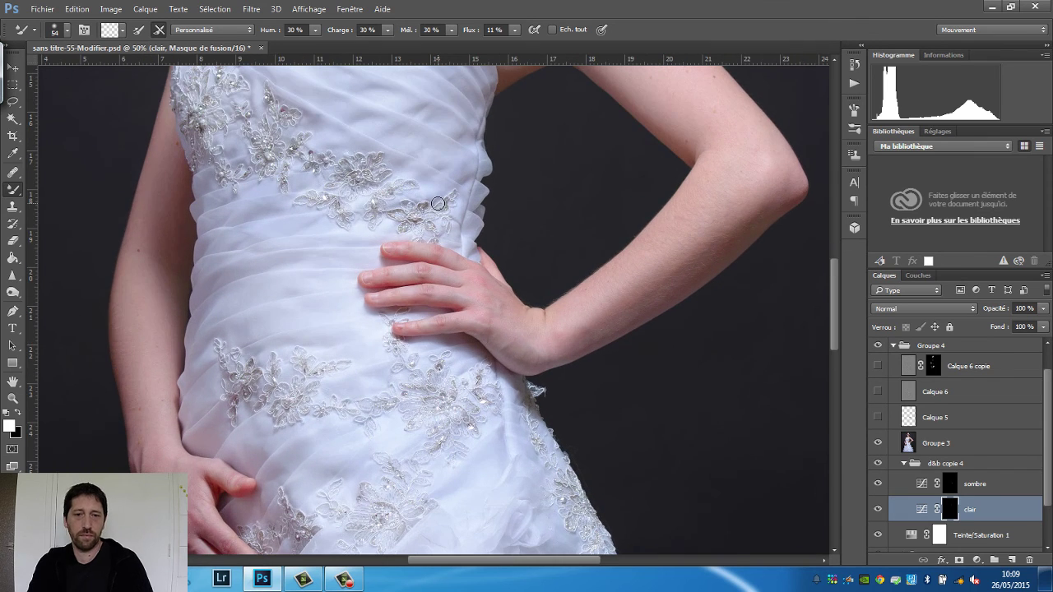
pyautogui.scroll(5, 437, 203)
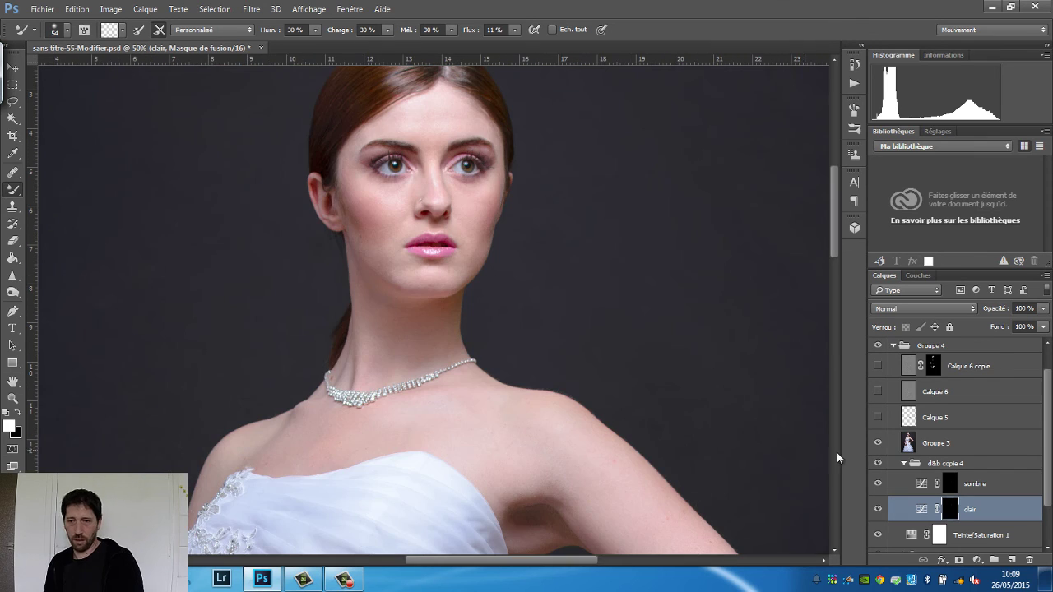
pyautogui.click(878, 443)
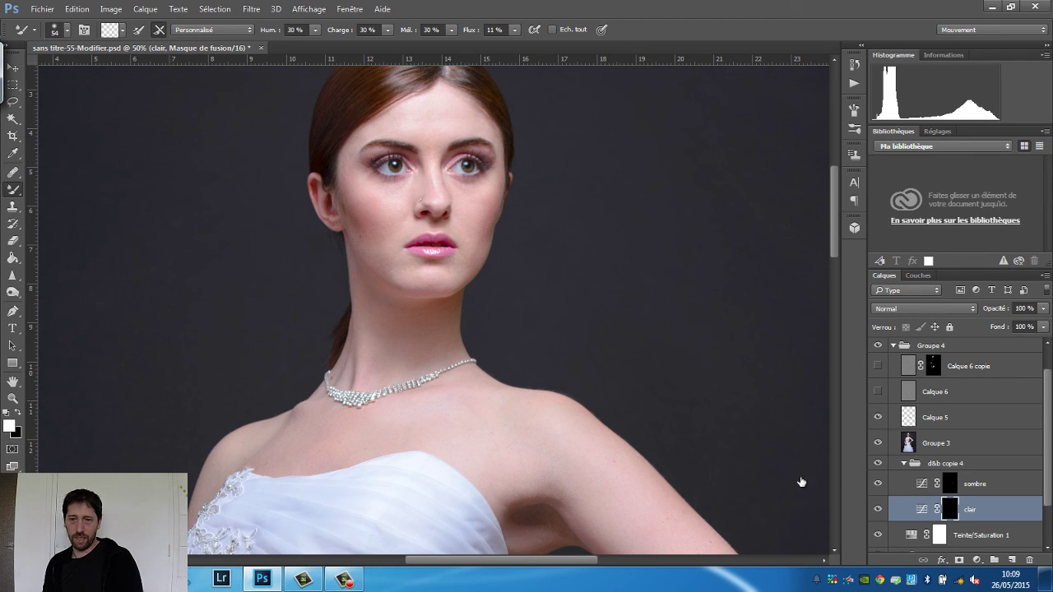
pyautogui.hotkey('ctrl', '-')
pyautogui.hotkey('ctrl', '-')
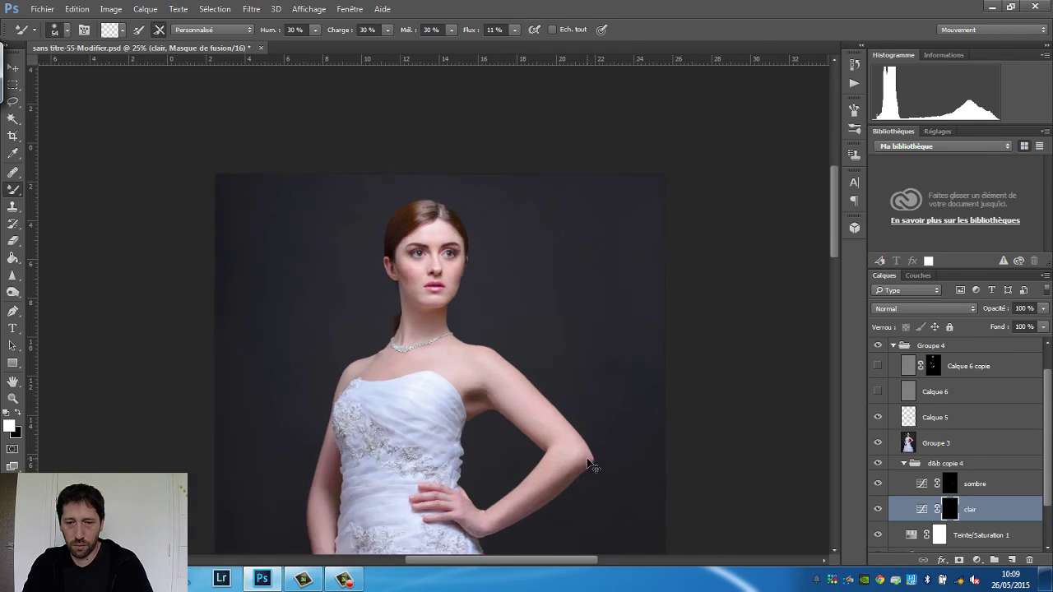
pyautogui.hotkey('ctrl', '-')
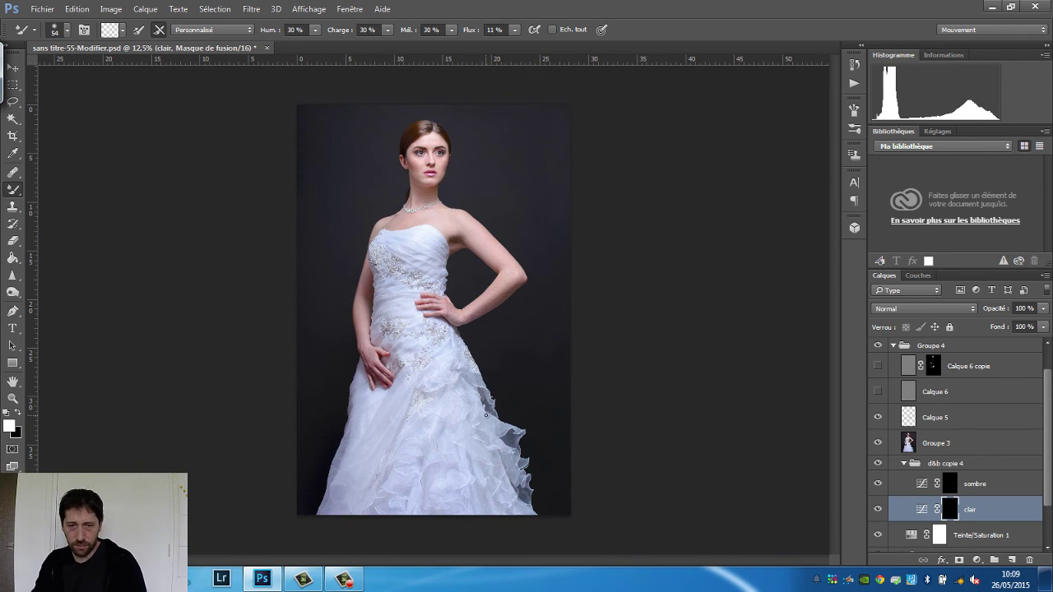
pyautogui.hotkey('ctrl', '+')
pyautogui.hotkey('ctrl', '+')
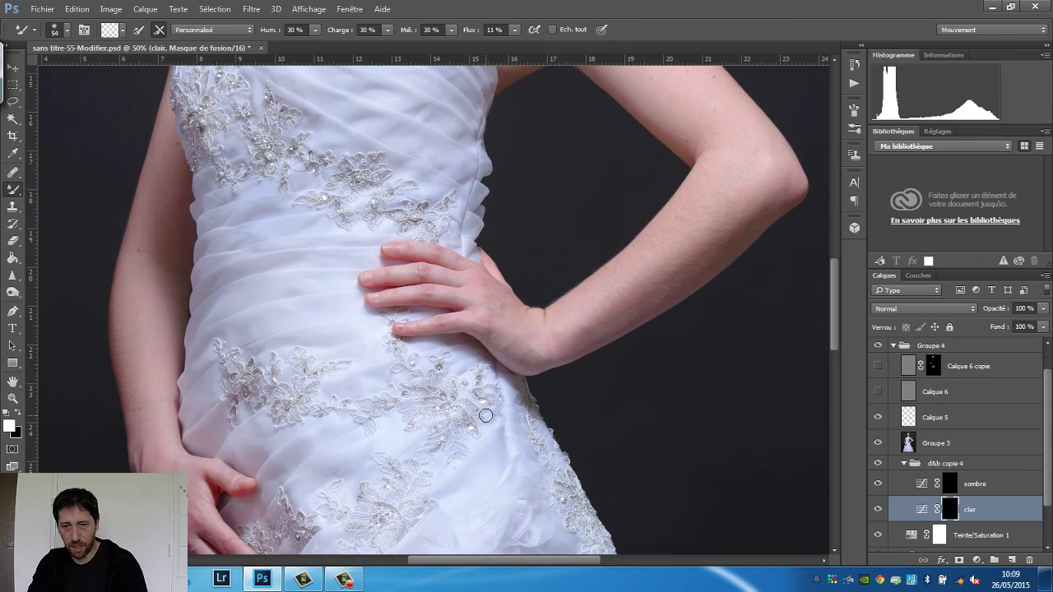
# Toggle Calque 5 to compare the background spot cleanup, then show Calque 6 and Calque 6 copie
pyautogui.scroll(-3, 485, 416)
pyautogui.hscroll(1, 564, 248)
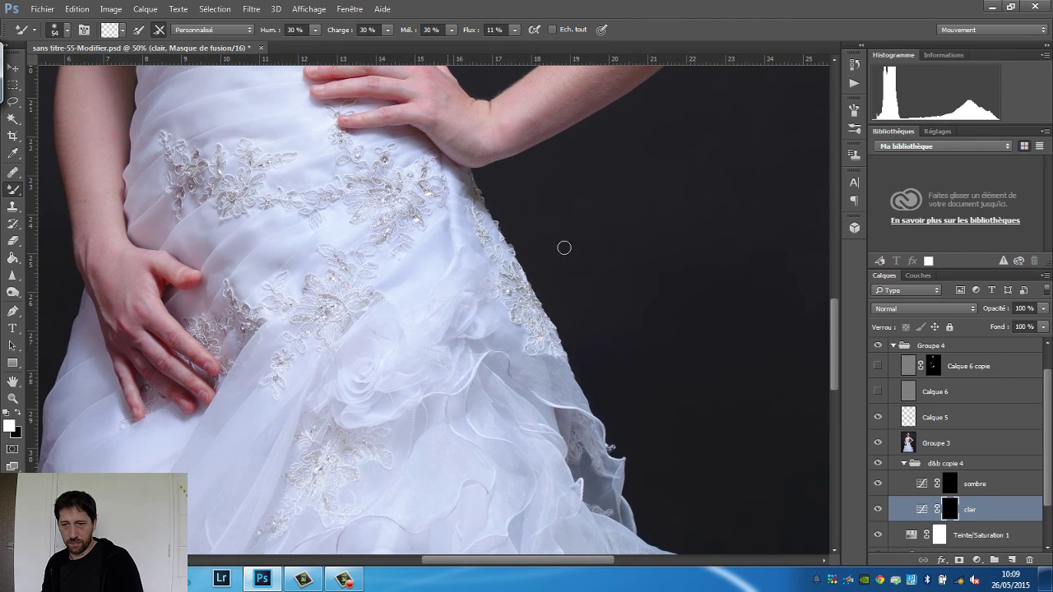
pyautogui.click(878, 419)
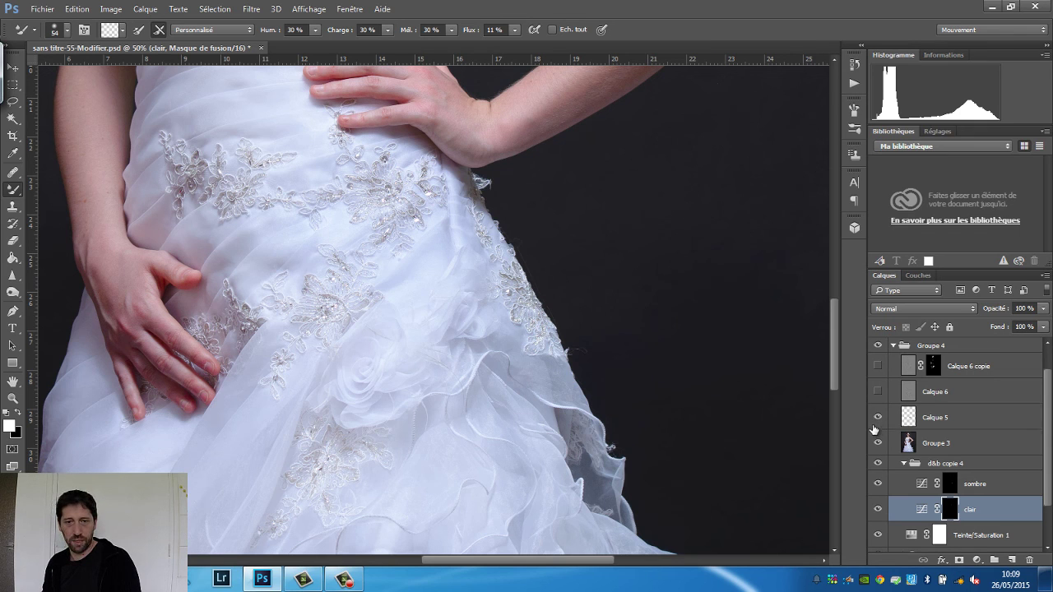
pyautogui.click(876, 419)
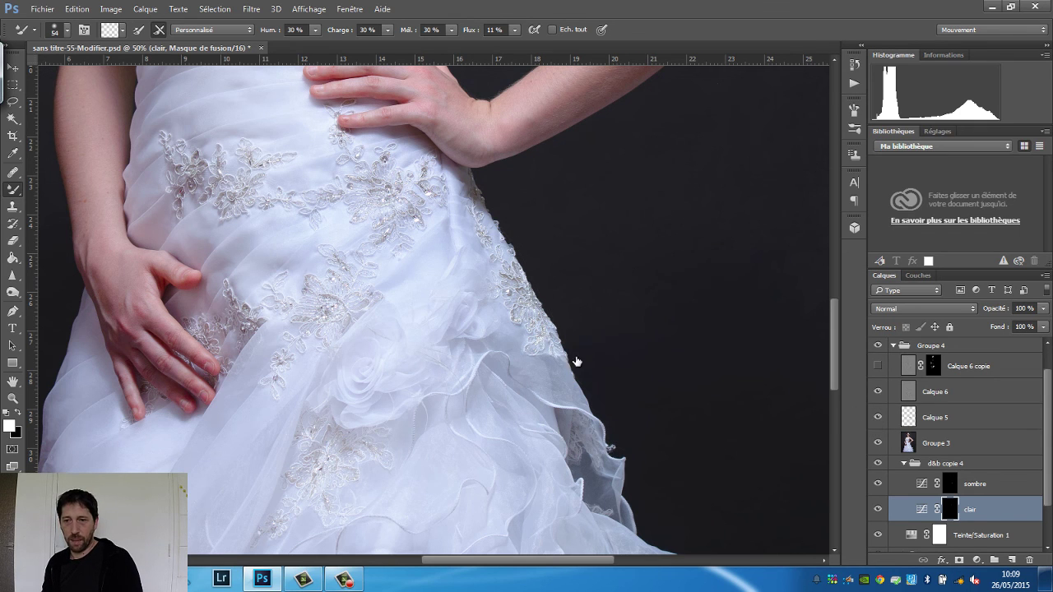
pyautogui.scroll(1, 400, 299)
pyautogui.scroll(7, 384, 301)
pyautogui.scroll(3, 370, 251)
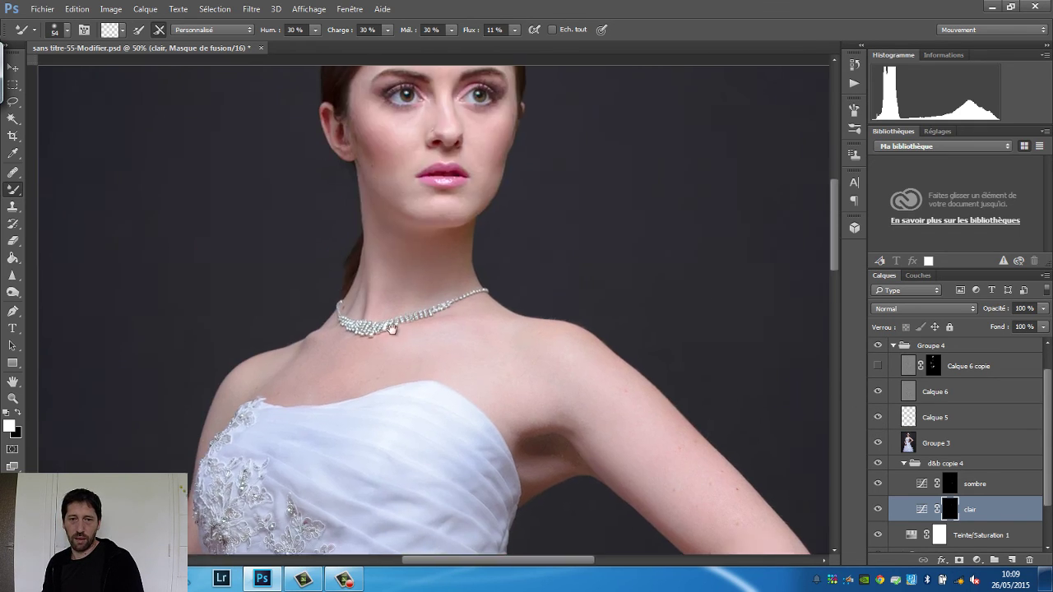
pyautogui.scroll(2, 411, 312)
pyautogui.scroll(1, 432, 329)
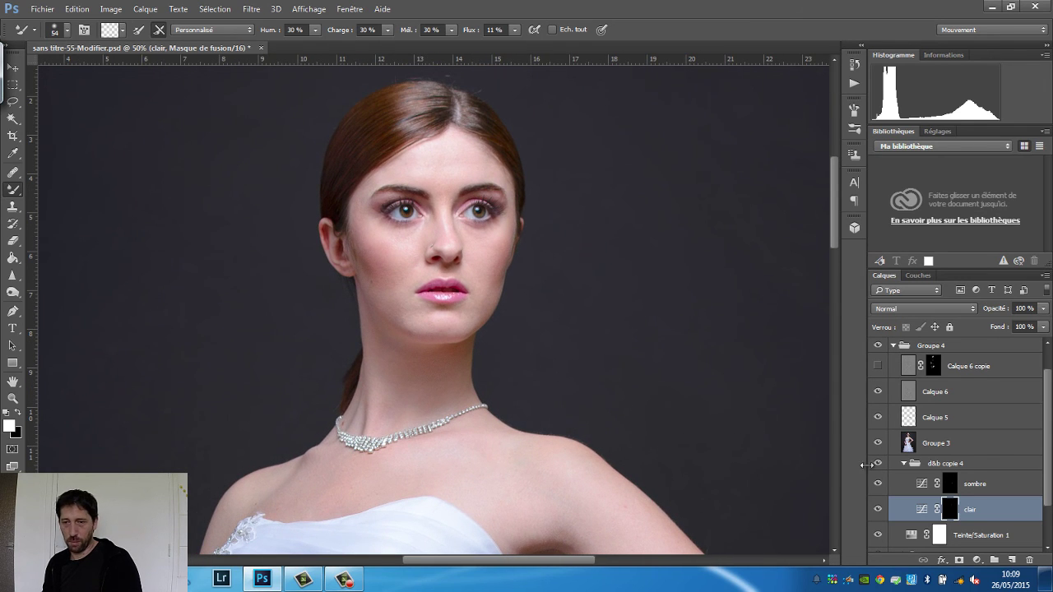
pyautogui.moveTo(938, 363); pyautogui.dragTo(918, 469)
# Display Calque 6 copie's mask alone, showing strokes on hair, brows, eyes, lips and necklace
pyautogui.keyDown('alt'); pyautogui.click(933, 366); pyautogui.keyUp('alt')
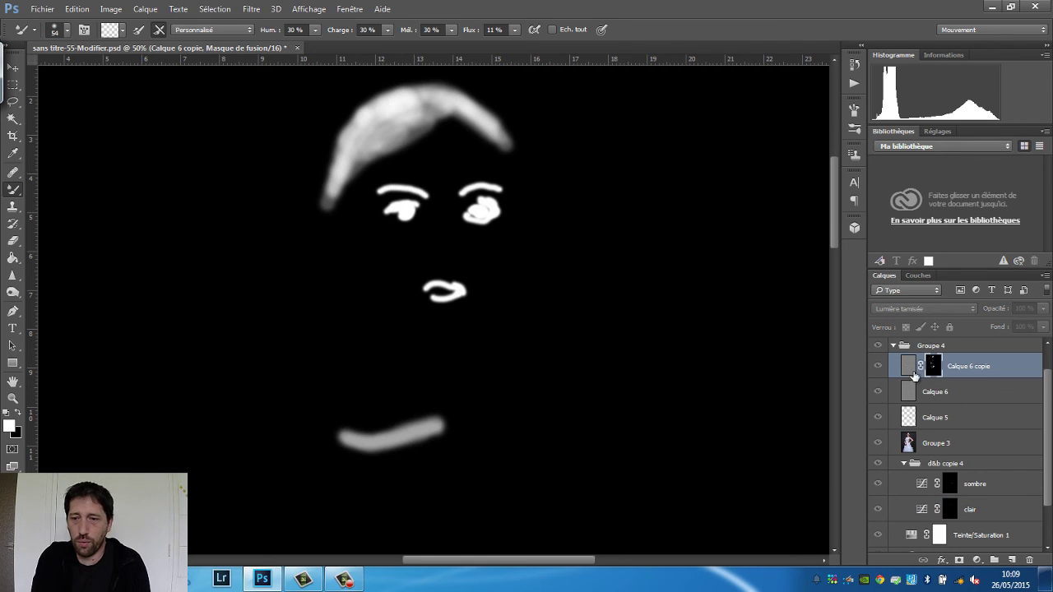